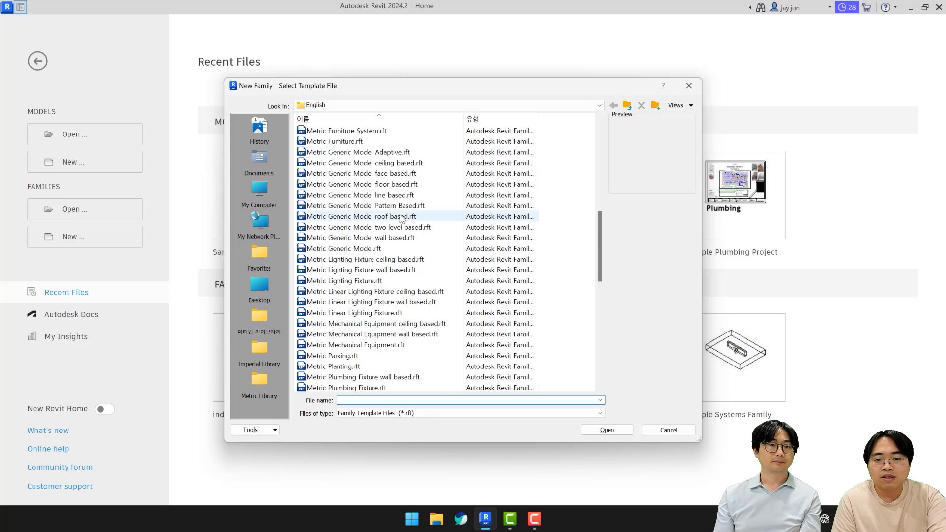
Create a new family from the Metric Generic Model.rft template in the English folder
scroll(399, 217, up, 4)
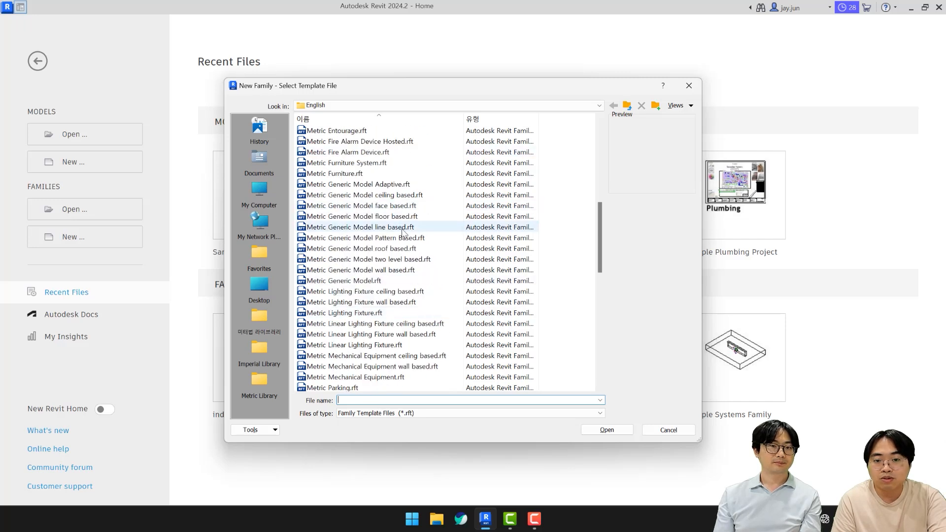
click(392, 282)
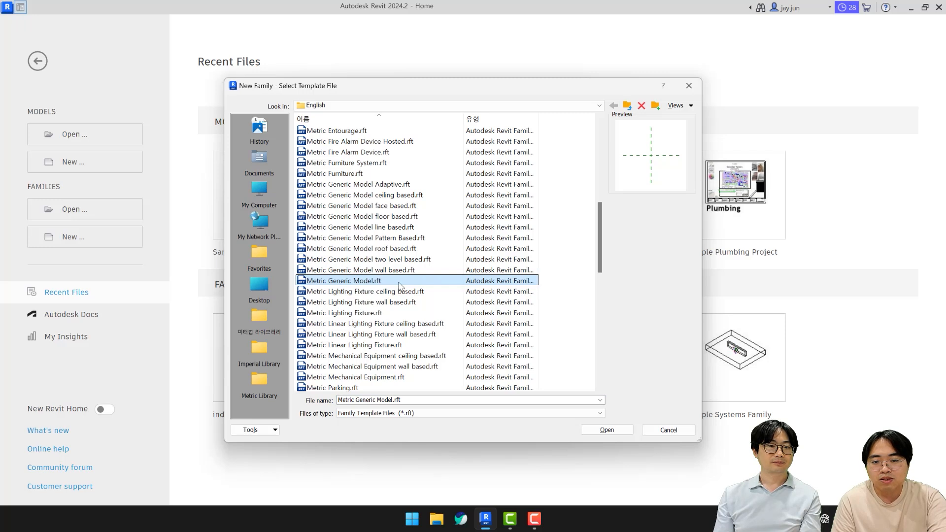
click(607, 430)
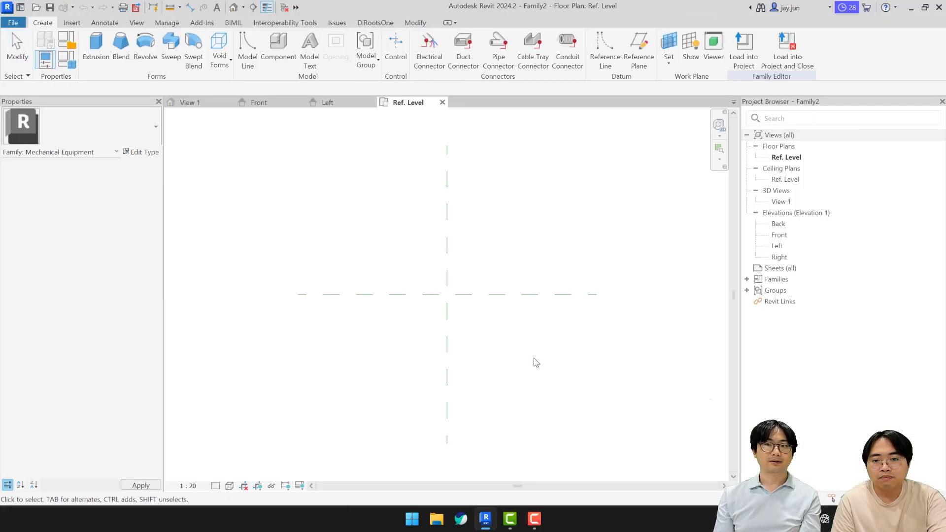
Draw two horizontal reference planes in the Ref. Level plan, about 474 mm above and 700 mm below the centre plane
scroll(474, 327, up, 2)
middle_drag(489, 337, 500, 335)
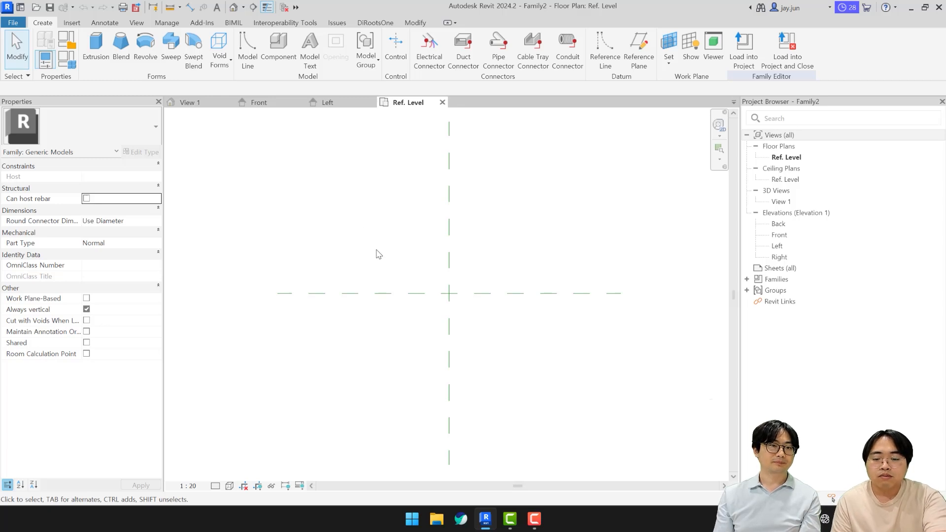
key(r)
key(p)
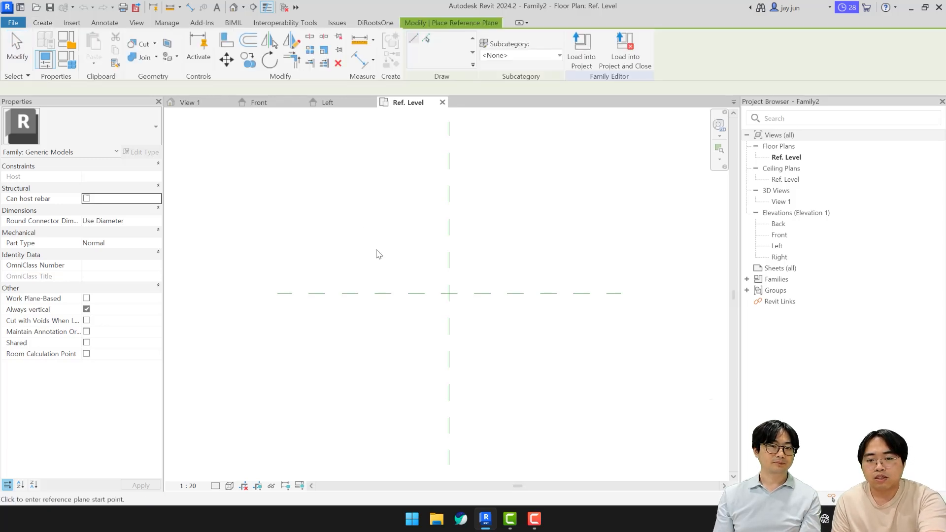
click(380, 253)
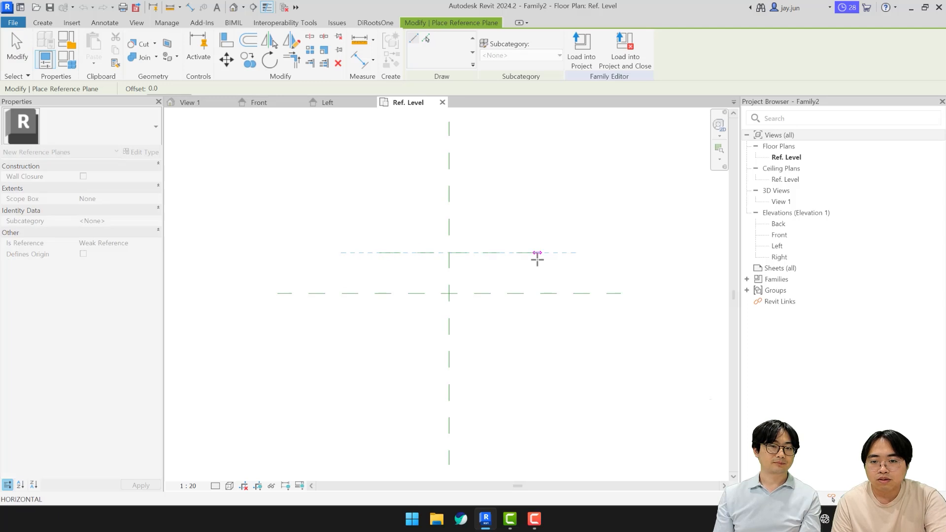
click(524, 253)
click(380, 353)
click(523, 354)
Draw two vertical reference planes about 589 mm right and 587 mm left of the vertical centre plane
click(500, 384)
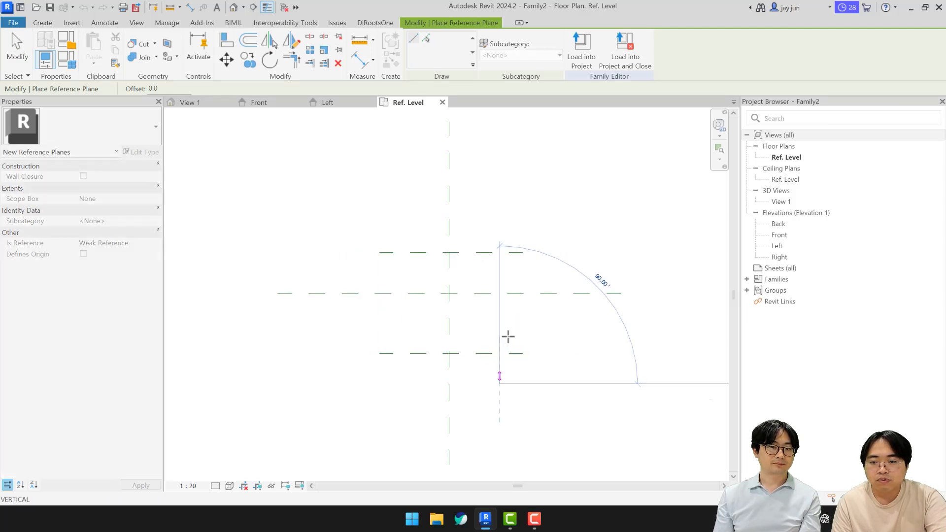
click(500, 235)
click(398, 227)
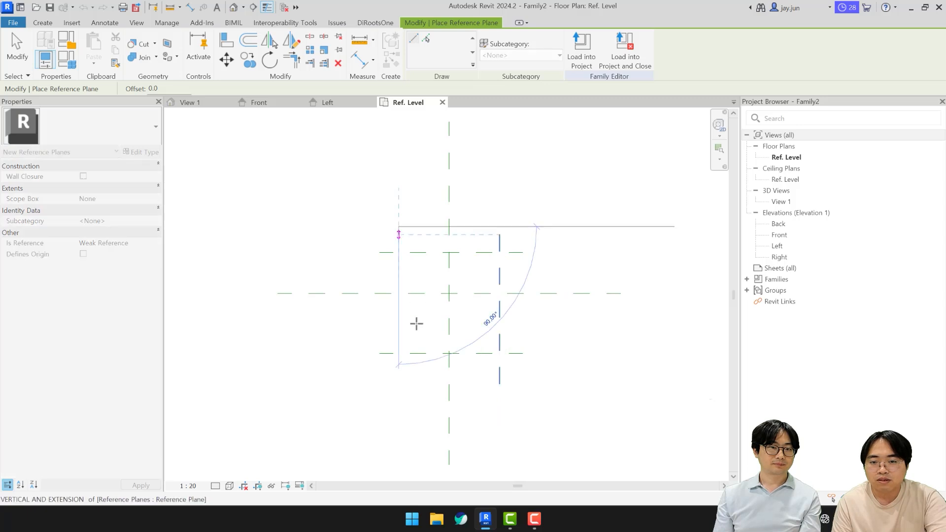
click(398, 384)
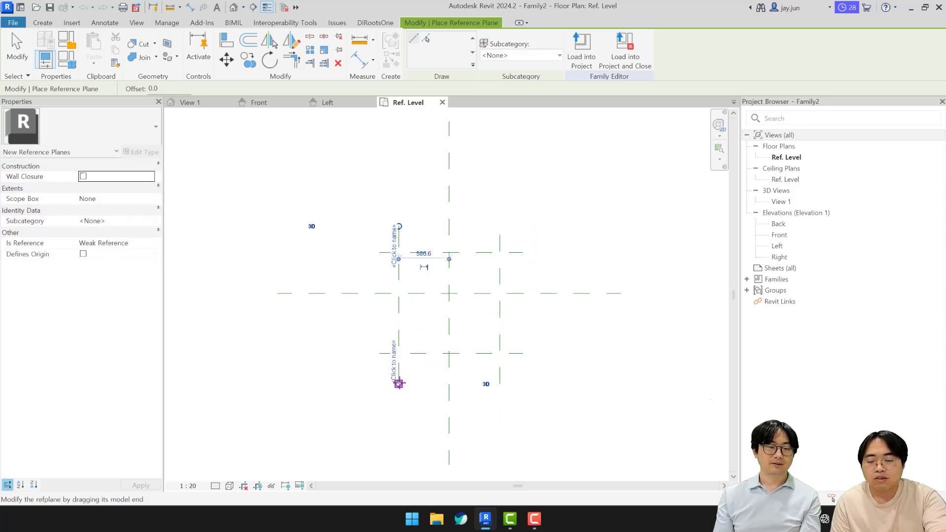
key(Escape)
key(Escape)
Dimension the vertical reference planes with an overall width and a chained dimension through the centre plane
middle_drag(429, 401, 420, 411)
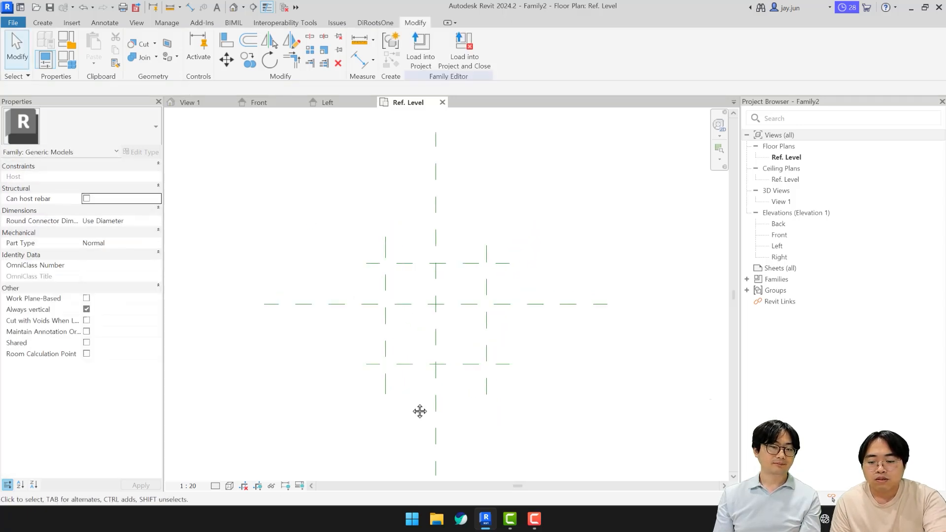
key(d)
key(i)
click(386, 284)
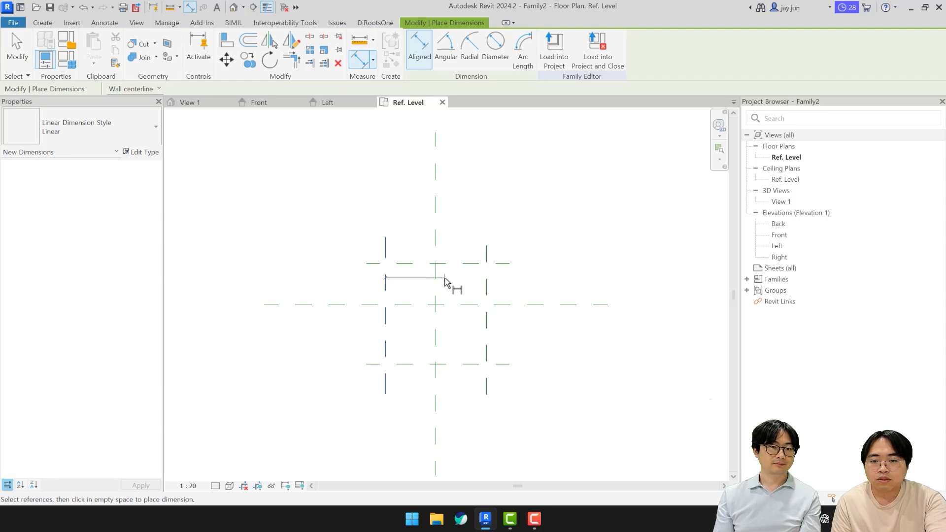
click(486, 277)
click(481, 211)
click(386, 285)
click(436, 285)
click(486, 283)
click(459, 237)
Dimension the horizontal reference planes with a chained dimension through the centre plane and an overall dimension outside it
click(407, 263)
click(380, 304)
click(380, 364)
click(373, 340)
click(405, 364)
click(405, 263)
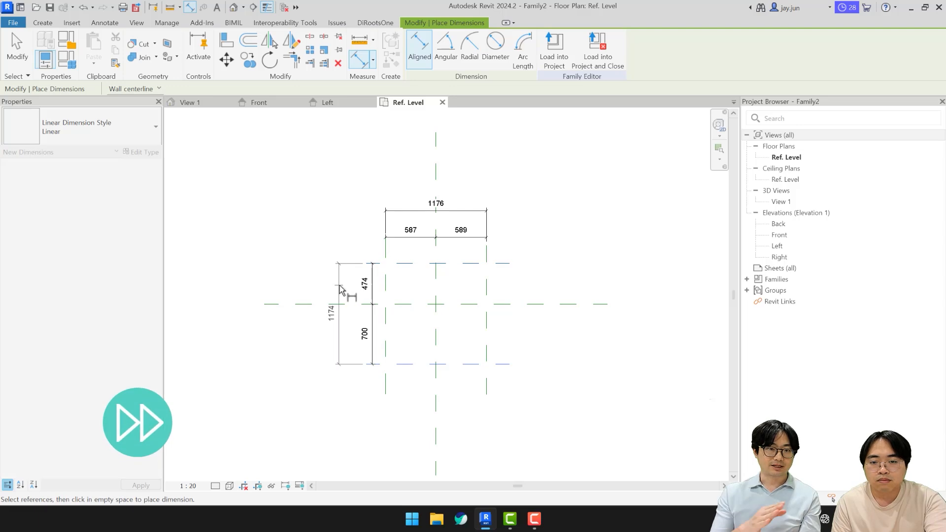
click(339, 286)
key(Escape)
key(Escape)
Apply equality constraints to both chained dimensions so the outer reference planes are centred on the origin planes
click(372, 296)
click(392, 314)
click(423, 237)
click(436, 215)
click(578, 250)
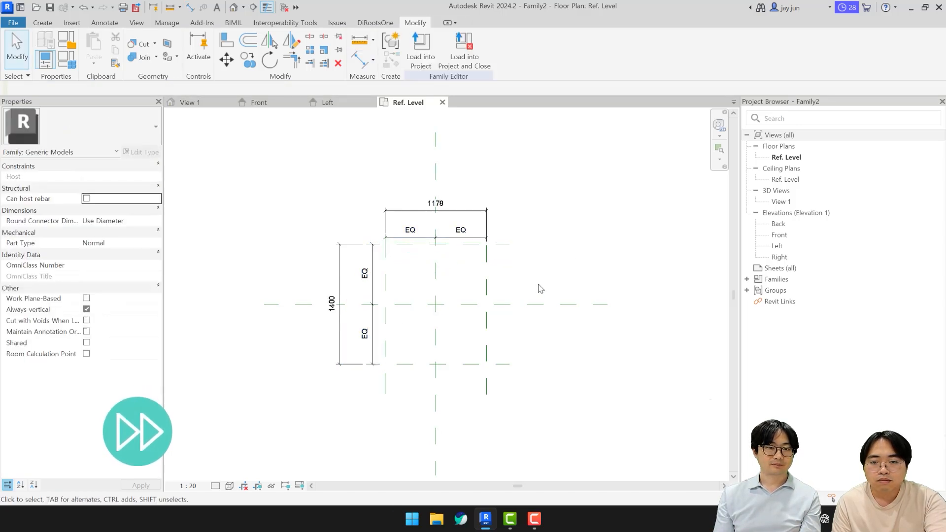
Move the upper horizontal reference plane closer to the centre so the overall depth is 1000 mm
scroll(540, 288, up, 1)
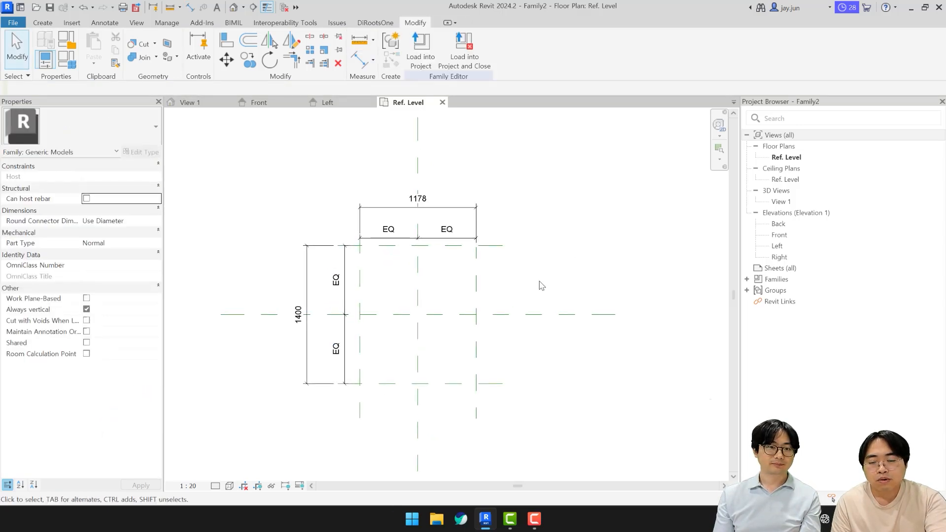
middle_drag(543, 286, 580, 284)
click(523, 243)
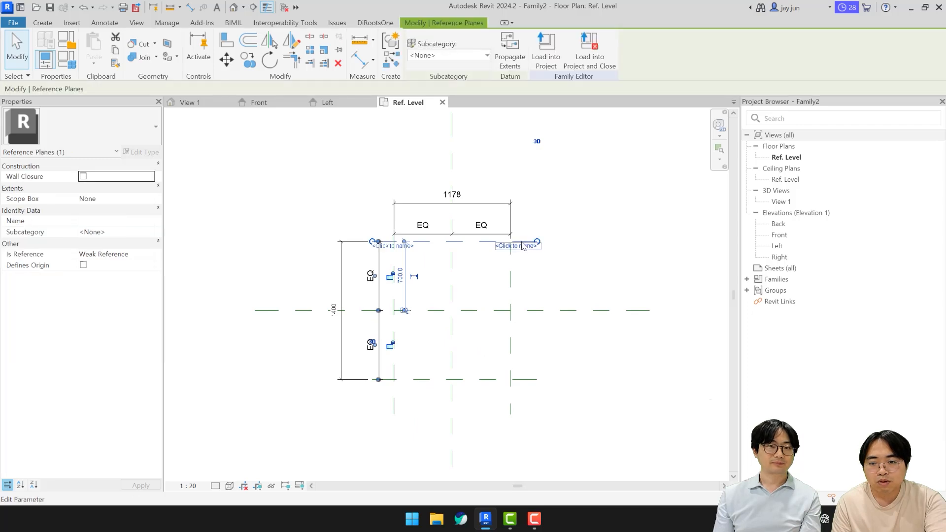
drag(474, 242, 589, 266)
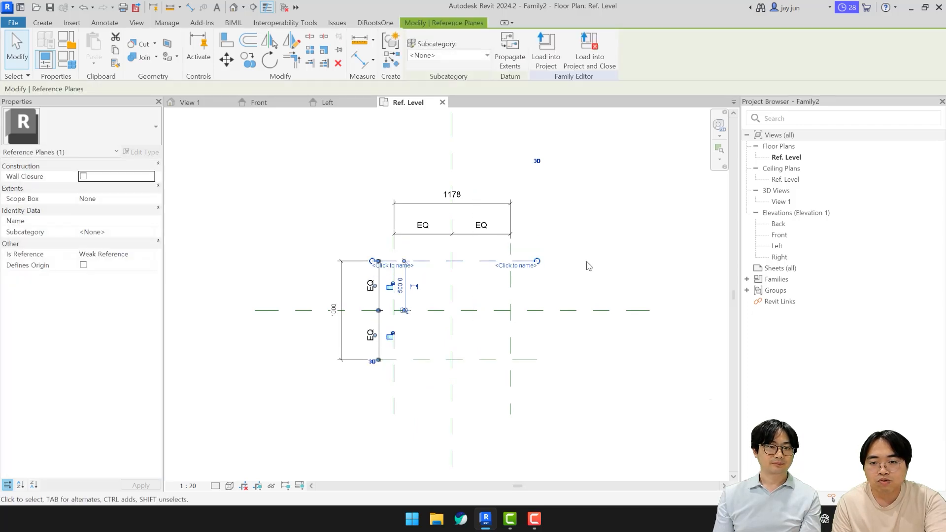
click(569, 280)
Start an extrusion and sketch a rectangle between opposite intersections of the four outer reference planes
scroll(572, 283, up, 1)
middle_drag(574, 287, 530, 295)
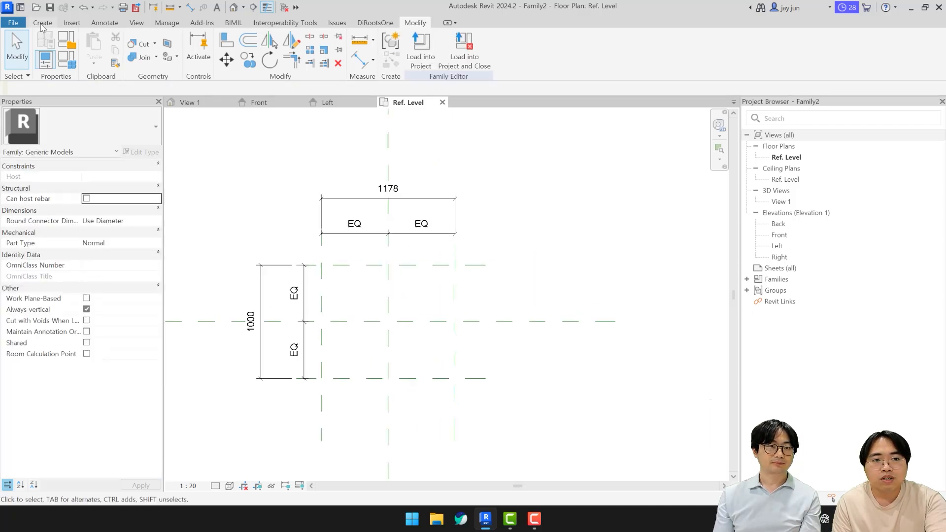
click(43, 23)
click(96, 49)
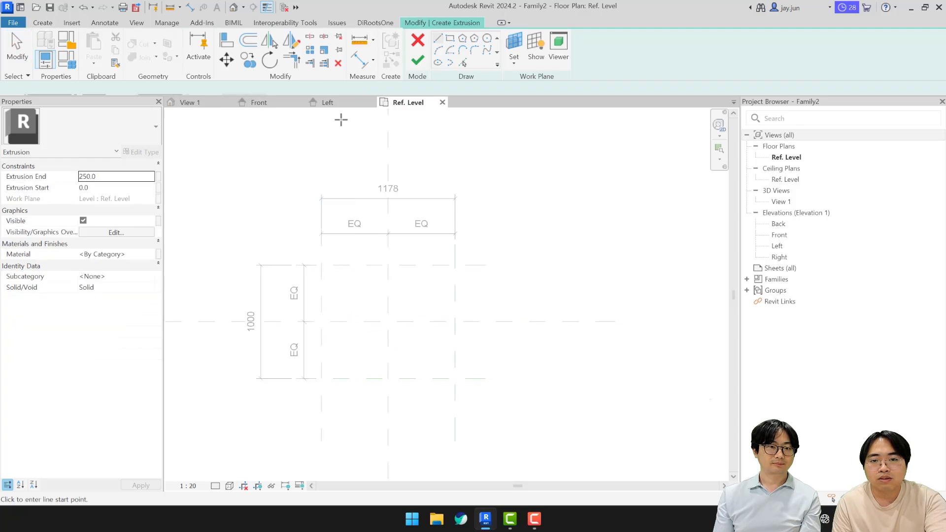
click(450, 38)
click(322, 264)
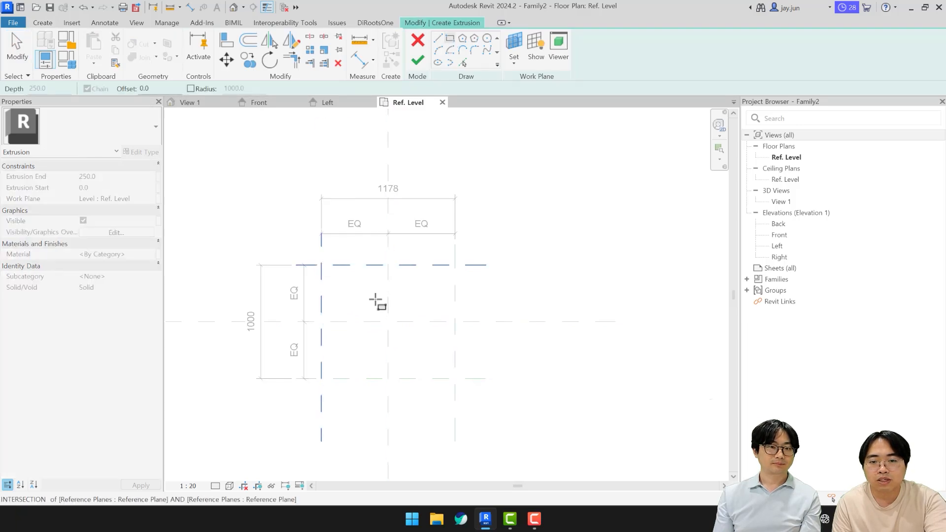
click(455, 379)
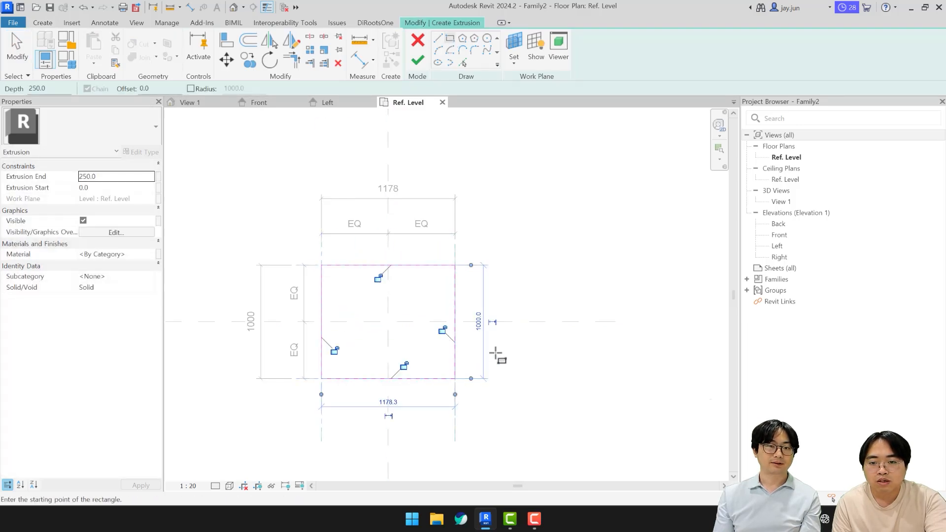
Lock all four rectangle edges to their reference planes and finish the extrusion with a 250 mm end
middle_drag(495, 354, 513, 355)
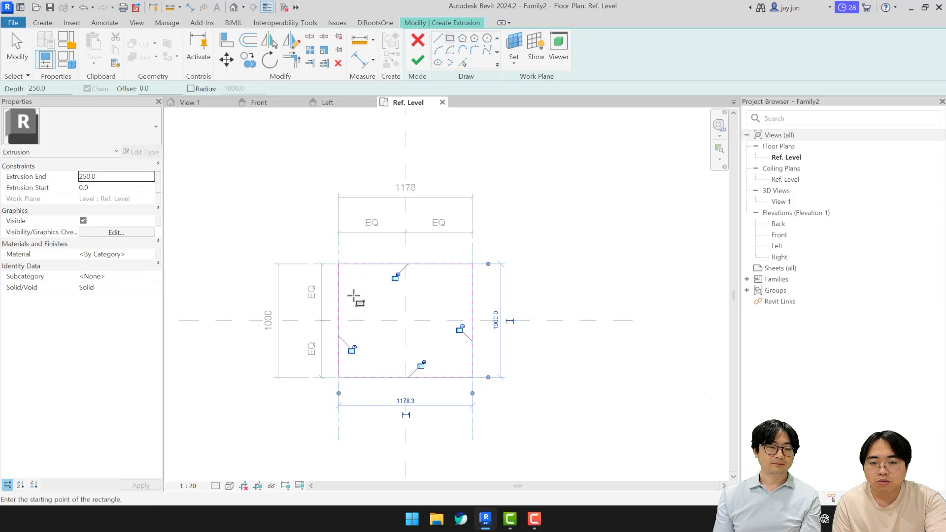
click(351, 349)
click(395, 278)
click(460, 329)
click(422, 364)
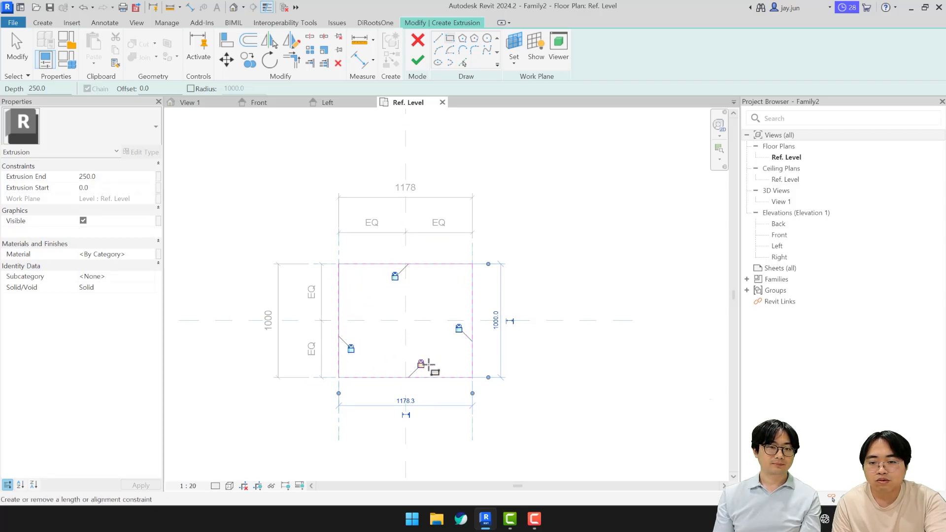
key(Escape)
key(Escape)
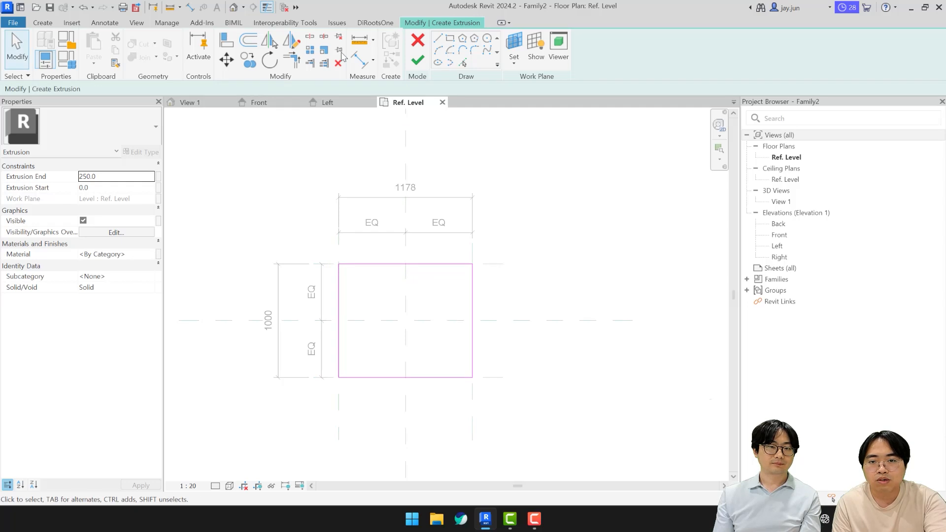
click(418, 59)
click(574, 268)
Draw a horizontal reference plane in the Front elevation, about 407 mm above Ref. Level and above the extrusion
middle_drag(570, 310, 585, 323)
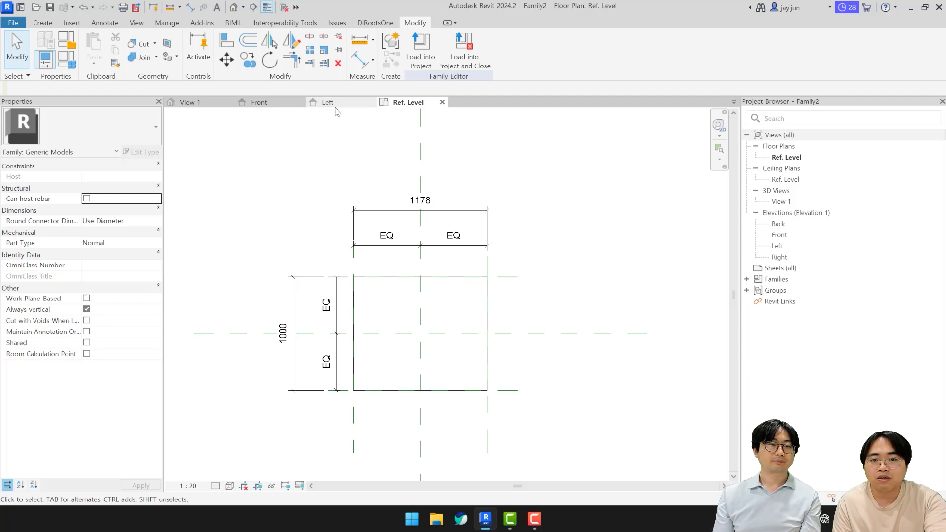
click(256, 102)
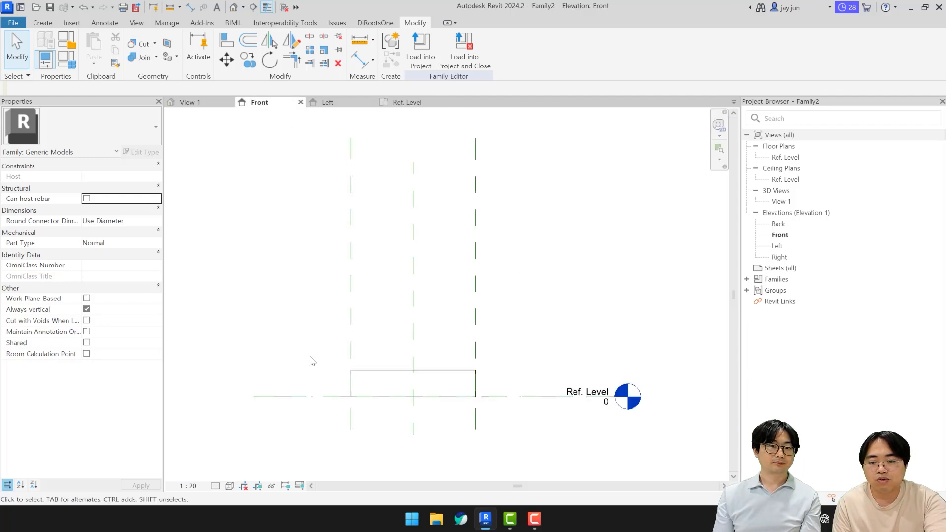
key(r)
key(p)
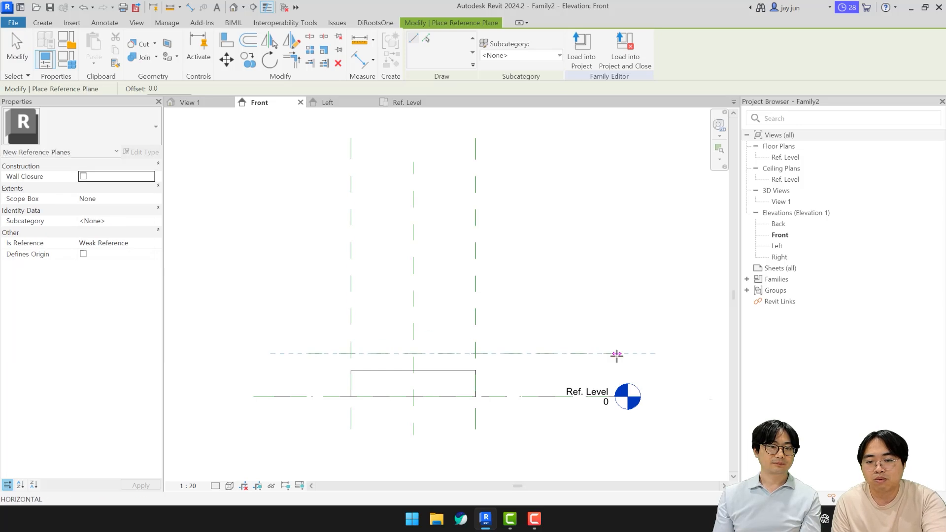
click(526, 357)
key(Escape)
key(Escape)
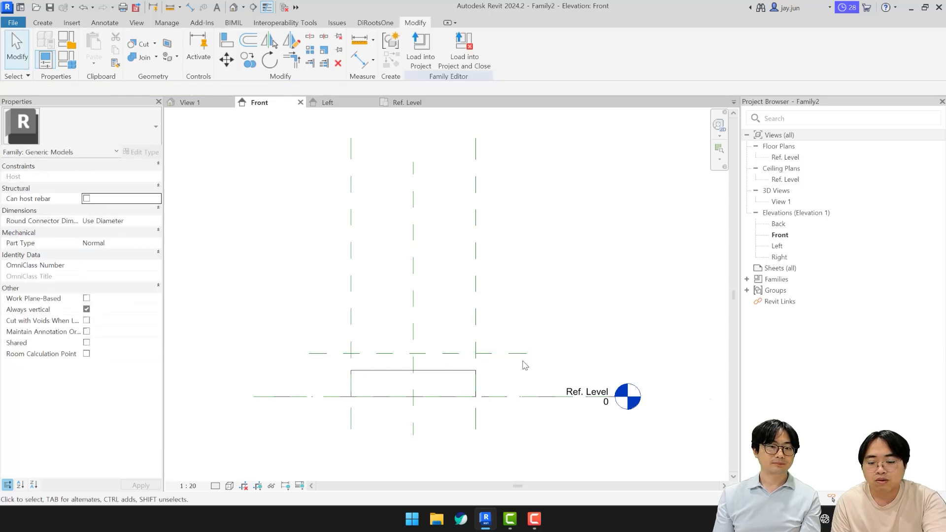
Dimension the height from Ref. Level to the new horizontal reference plane in the Front elevation
key(d)
key(i)
click(327, 397)
click(323, 353)
click(312, 367)
key(Escape)
key(Escape)
Align the extrusion's top edge with the upper horizontal reference plane and lock the alignment
scroll(354, 362, up, 2)
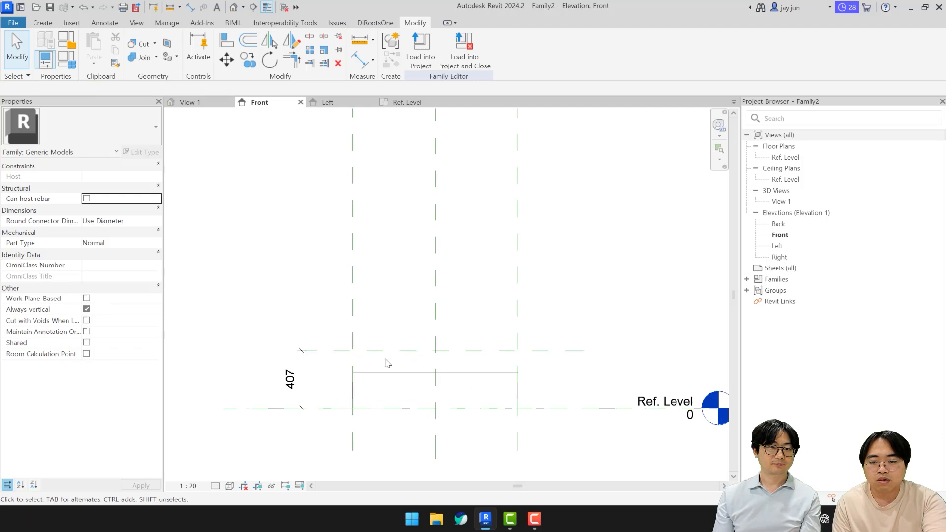
key(a)
key(l)
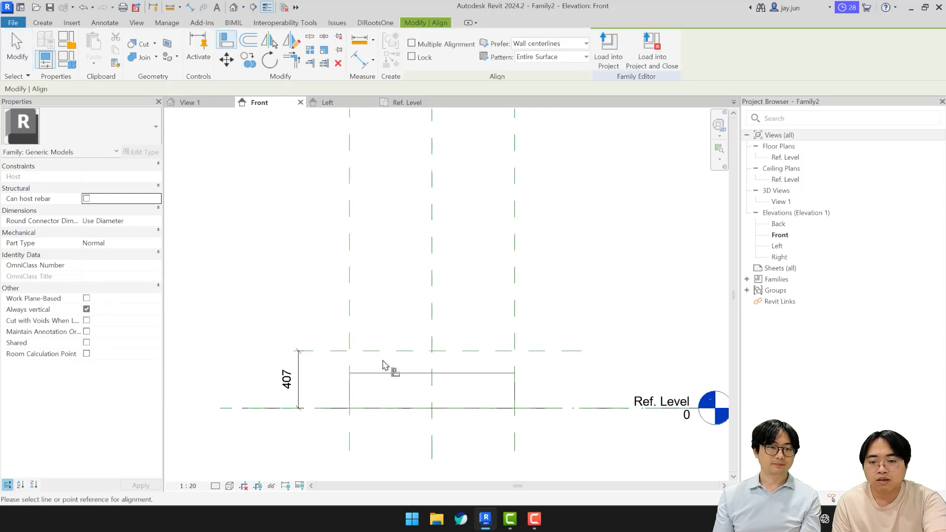
click(382, 352)
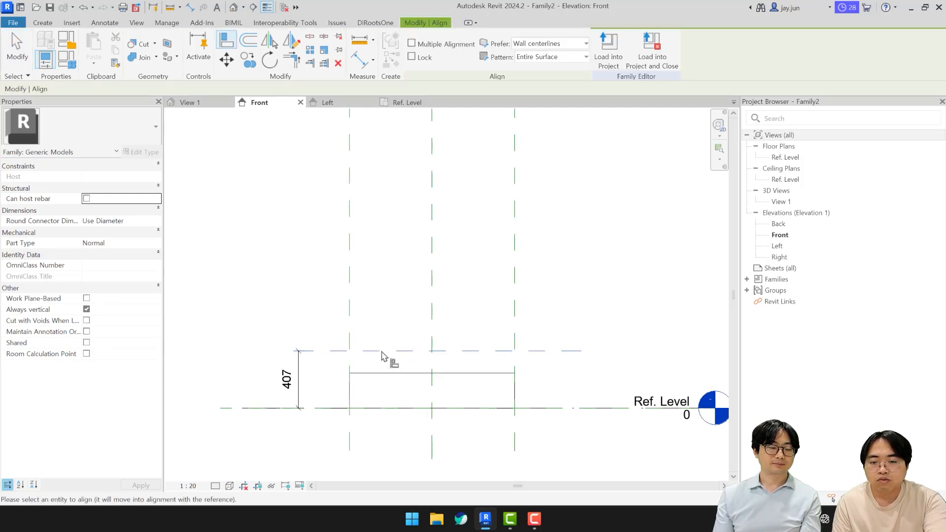
click(388, 378)
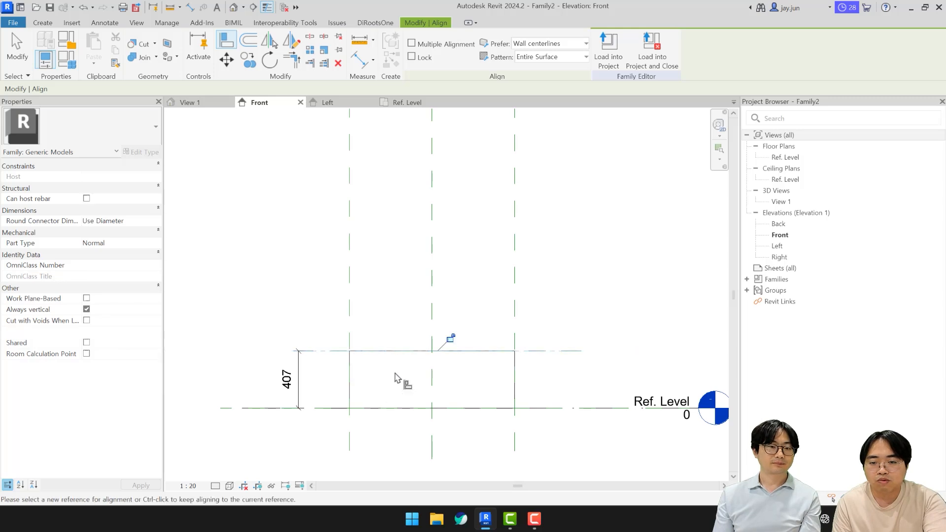
click(450, 338)
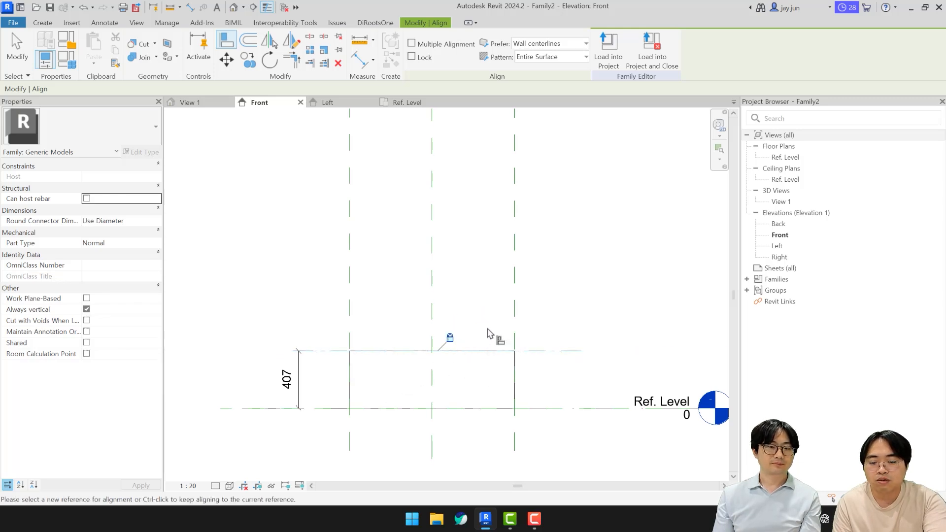
key(Escape)
key(Escape)
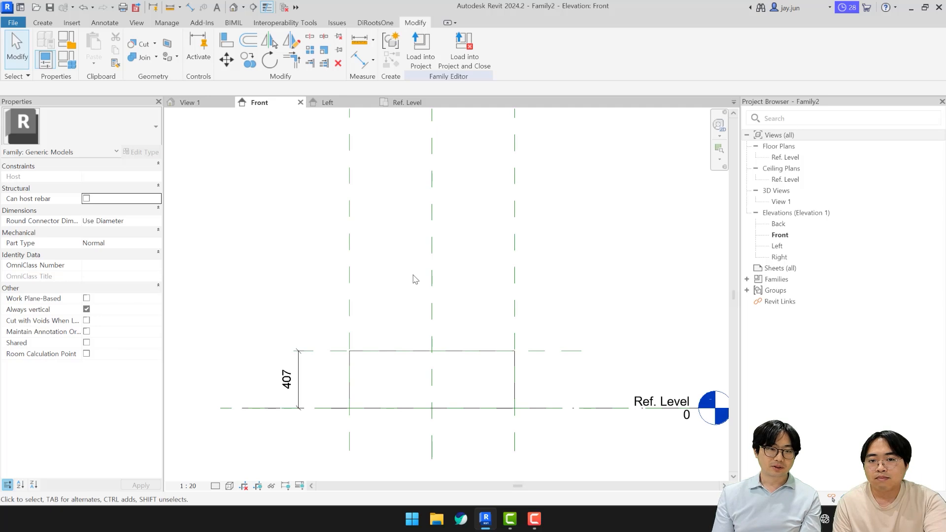
Close the Left elevation and review the extrusion in the Ref. Level plan and the Front elevation
middle_click(325, 106)
click(346, 106)
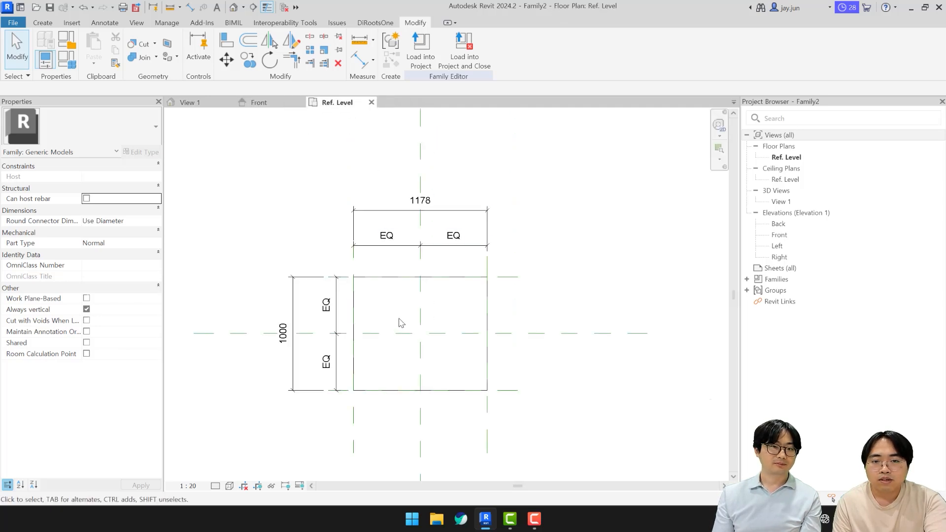
click(282, 106)
middle_drag(391, 287, 383, 295)
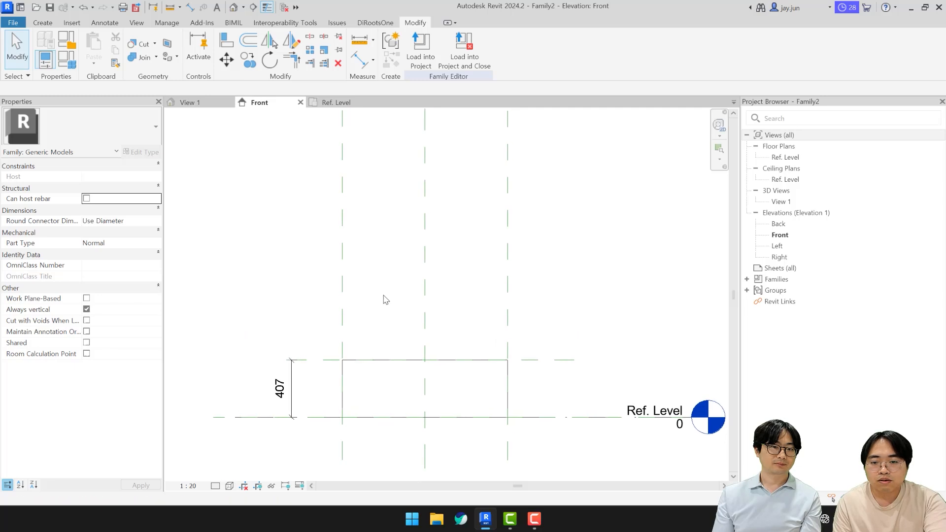
Shade the Front elevation and label the overall width dimension in the Ref. Level plan with a new type parameter named Width
key(s)
key(d)
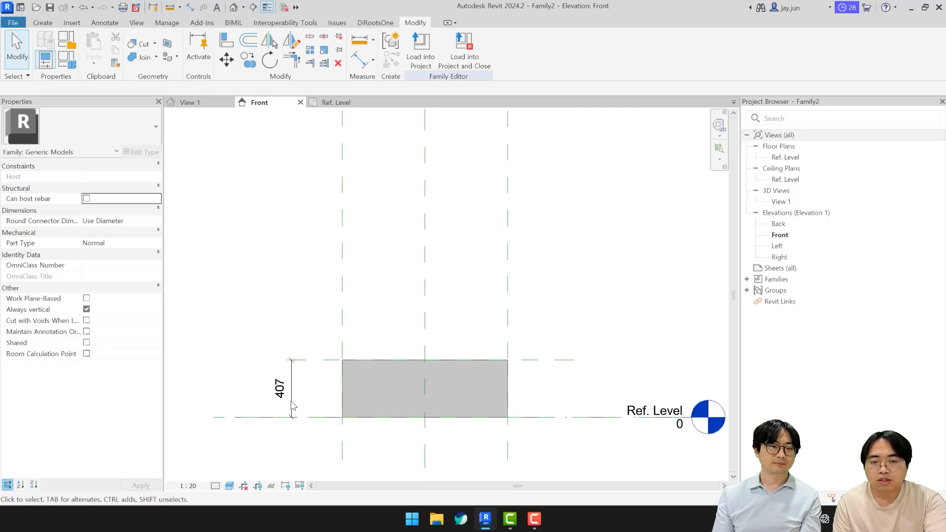
click(335, 102)
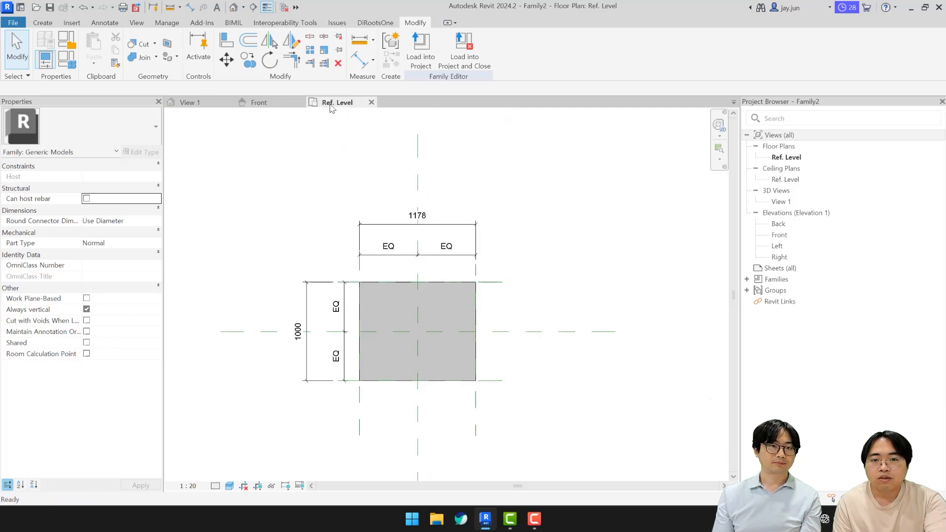
click(461, 224)
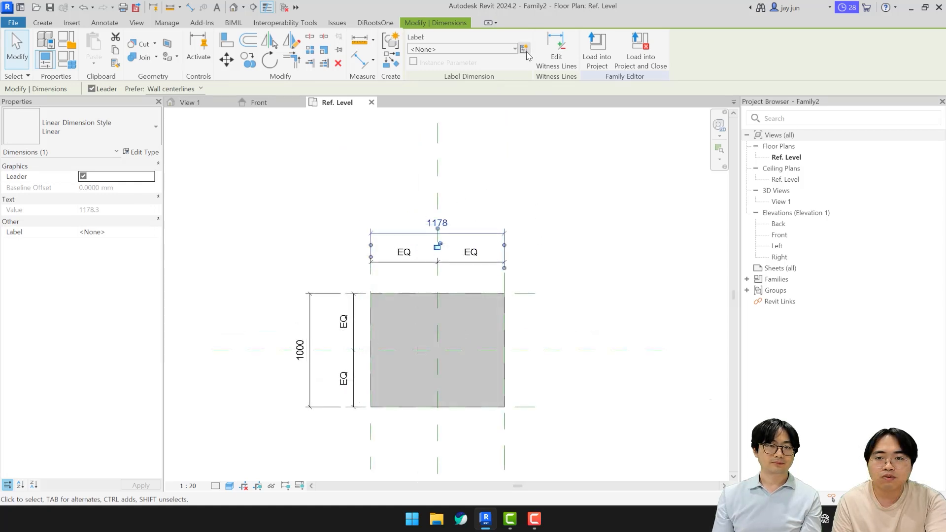
click(524, 49)
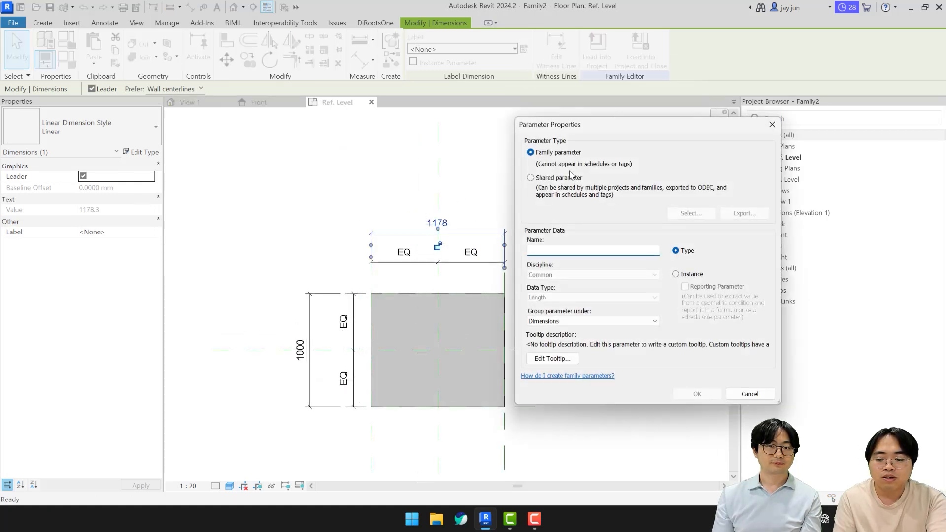
text(Width)
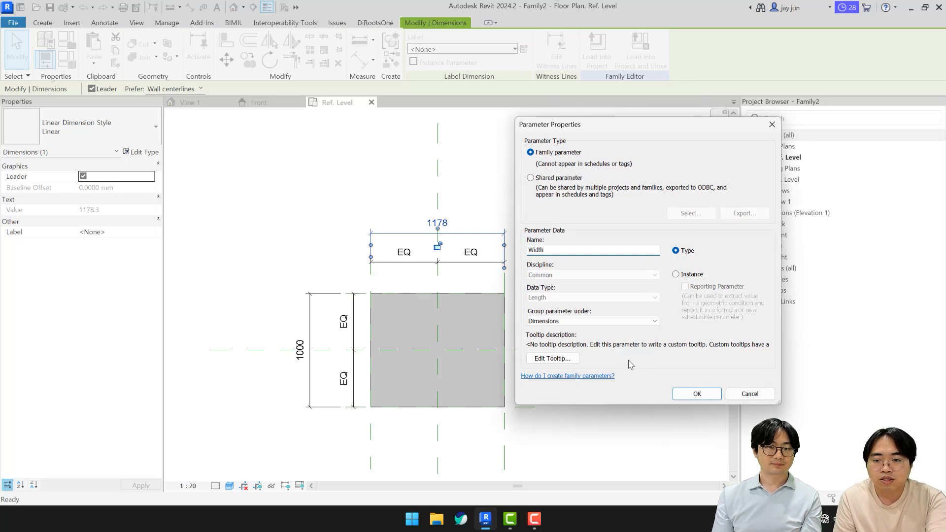
click(697, 394)
Label the overall depth dimension in the Ref. Level plan with a new type parameter named Depth
click(326, 295)
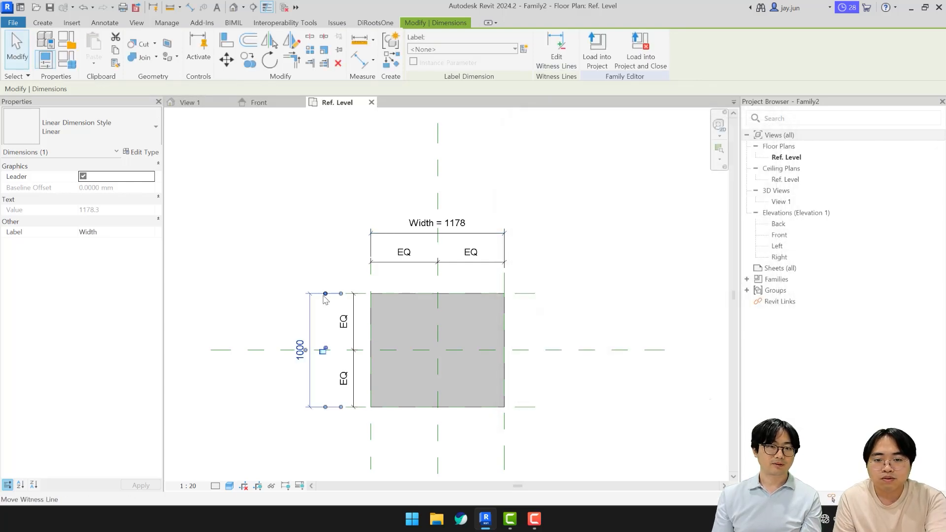
click(526, 48)
text(o)
text(Ed)
text(Dep)
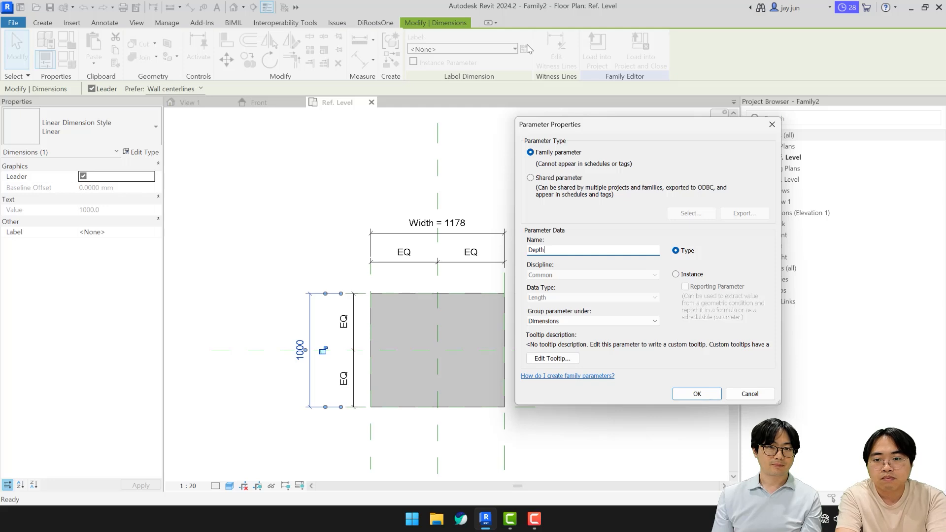
text(th)
key(Return)
click(274, 137)
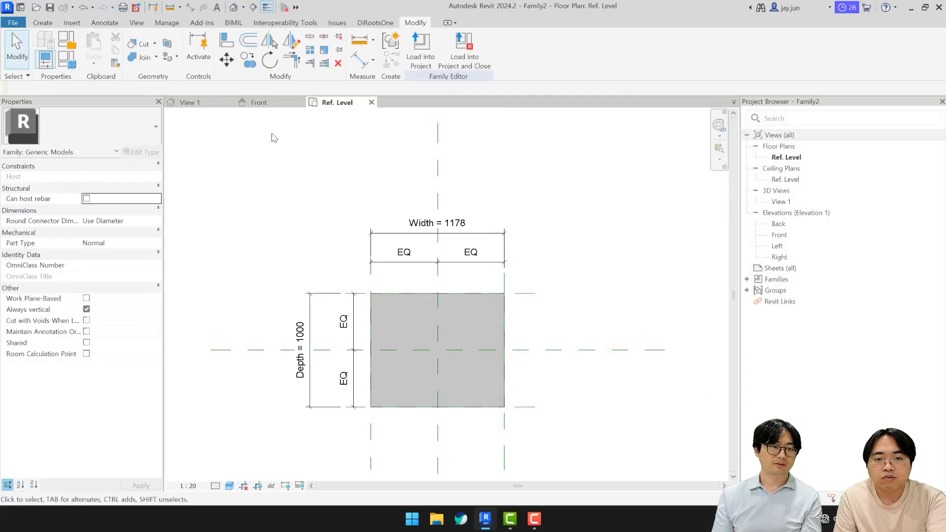
Label the height dimension in the Front elevation with a new type parameter named Height
click(269, 104)
click(281, 387)
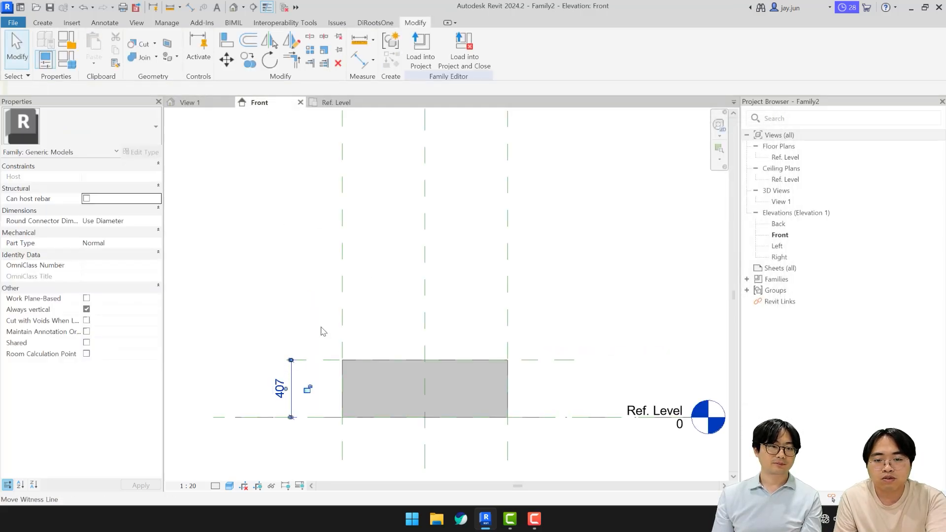
click(525, 49)
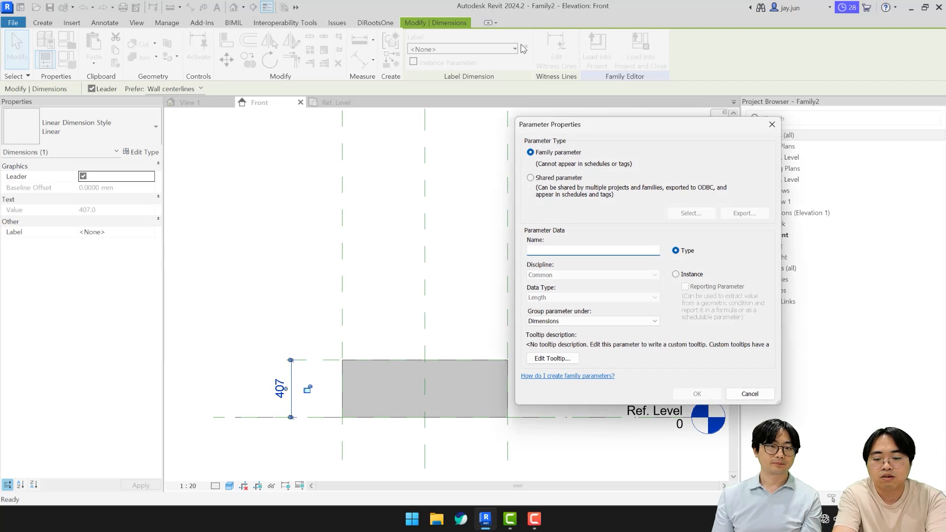
text(Hei)
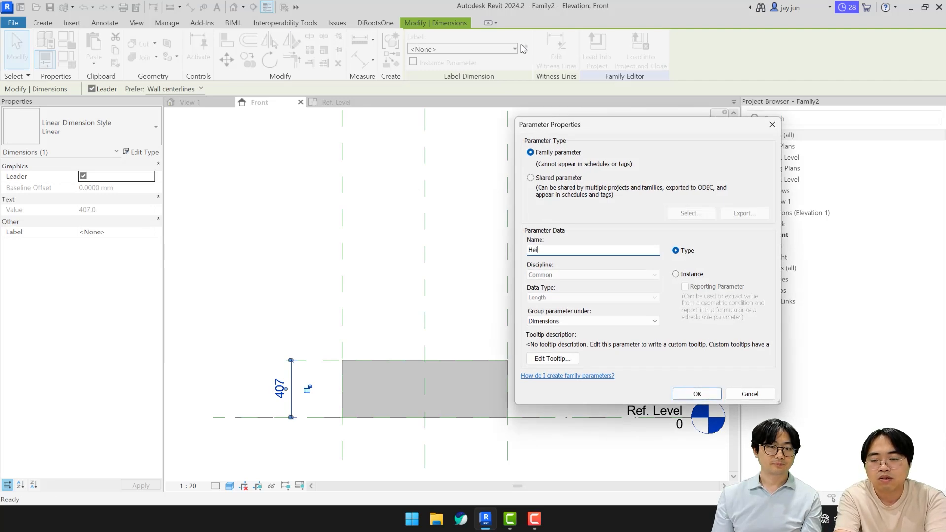
text(ght)
key(Return)
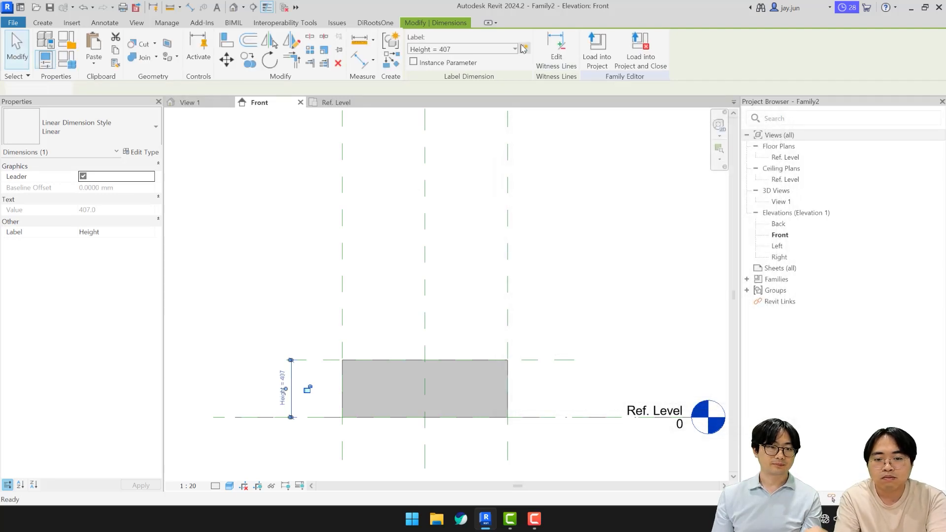
key(Escape)
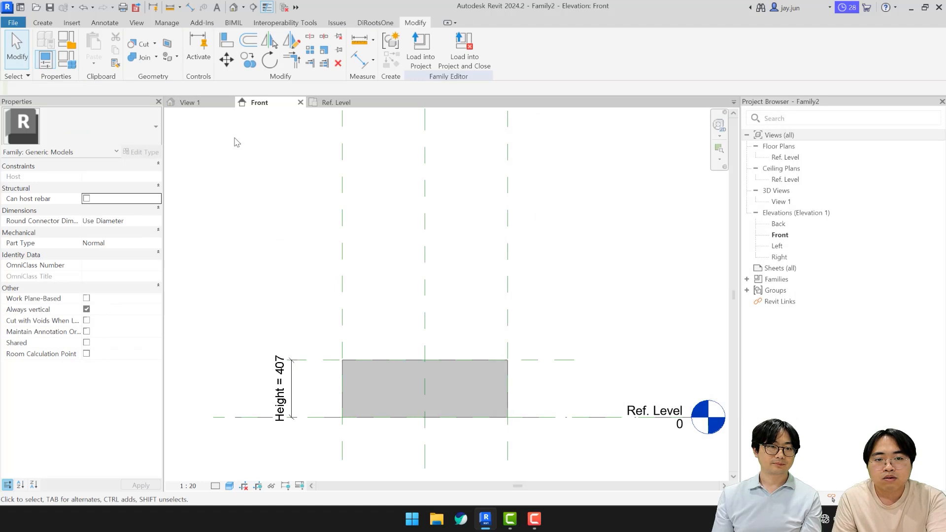
Switch to the 3D view View 1, shade it and orbit to view the box from above
click(209, 101)
key(s)
key(d)
shift+middle_drag(490, 255, 461, 373)
scroll(448, 363, down, 2)
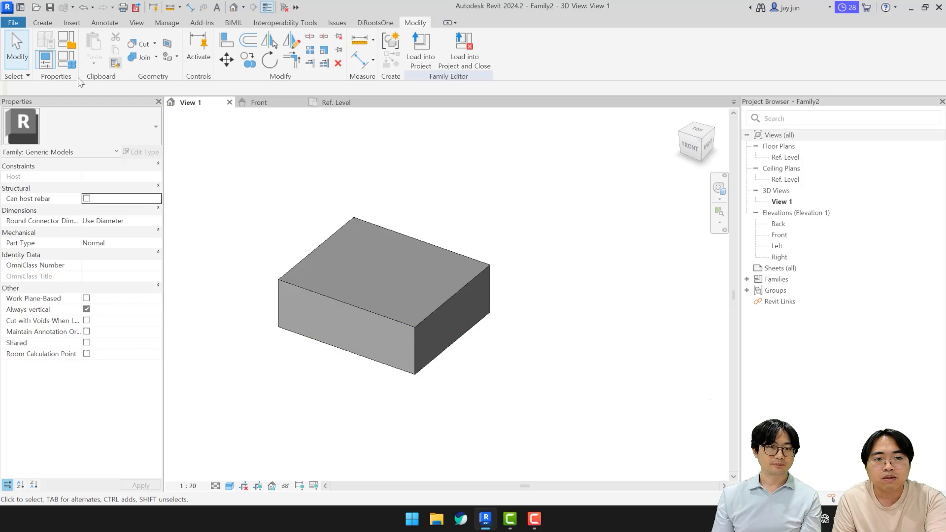
Open the family types and set the Height parameter's formula to Width / 2
click(66, 63)
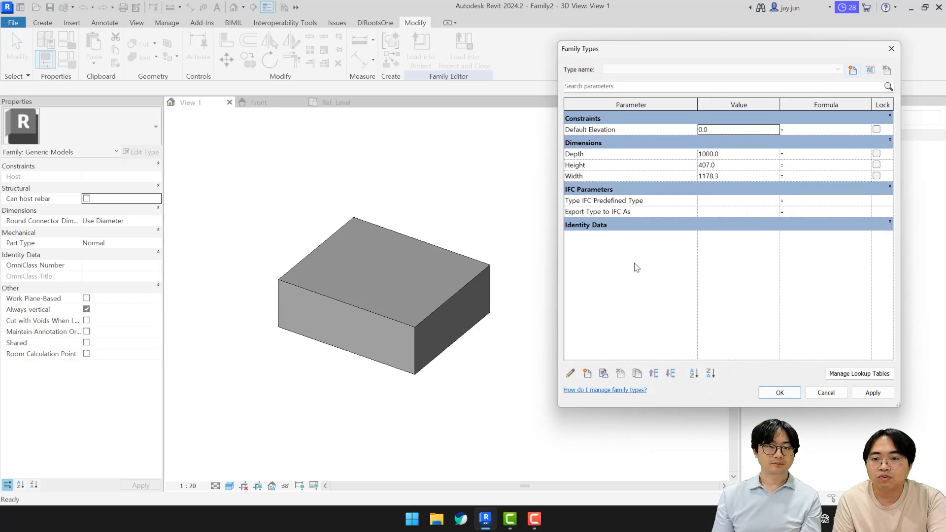
click(624, 170)
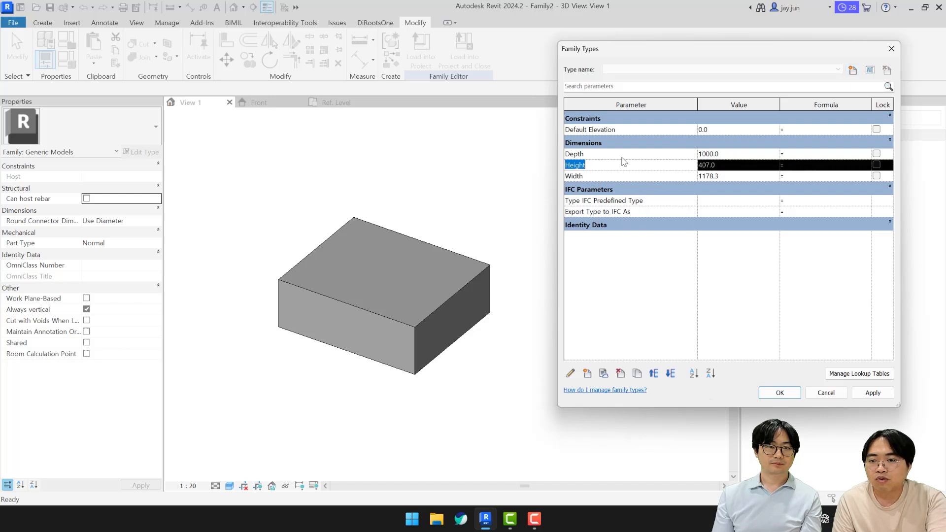
click(807, 178)
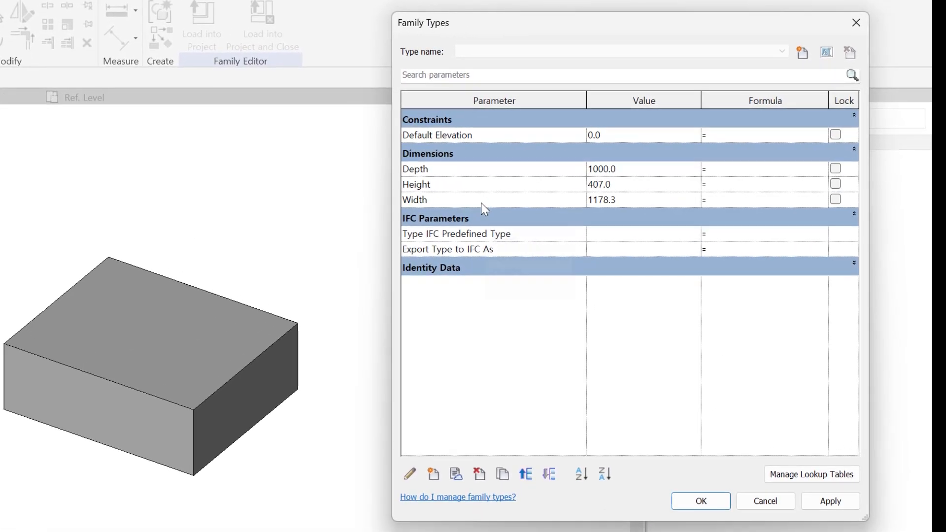
click(542, 192)
drag(505, 190, 481, 193)
drag(410, 203, 403, 202)
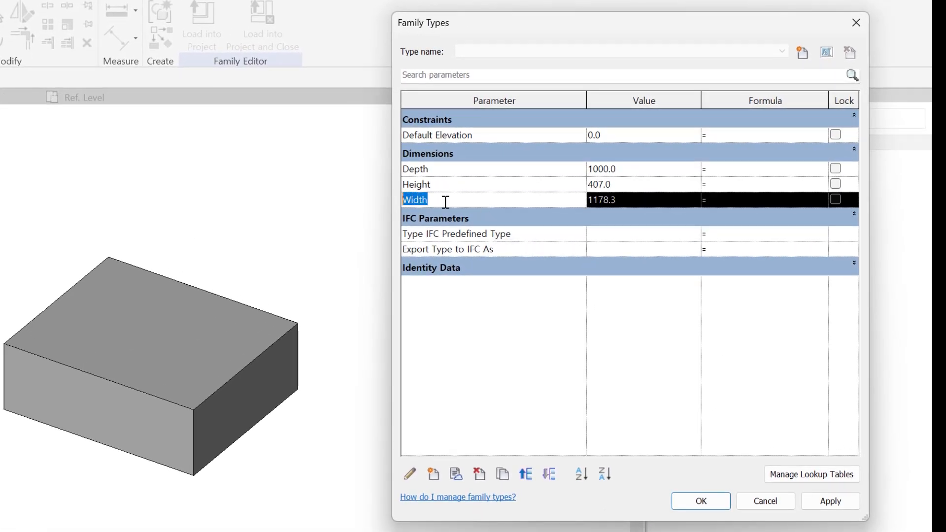
click(733, 185)
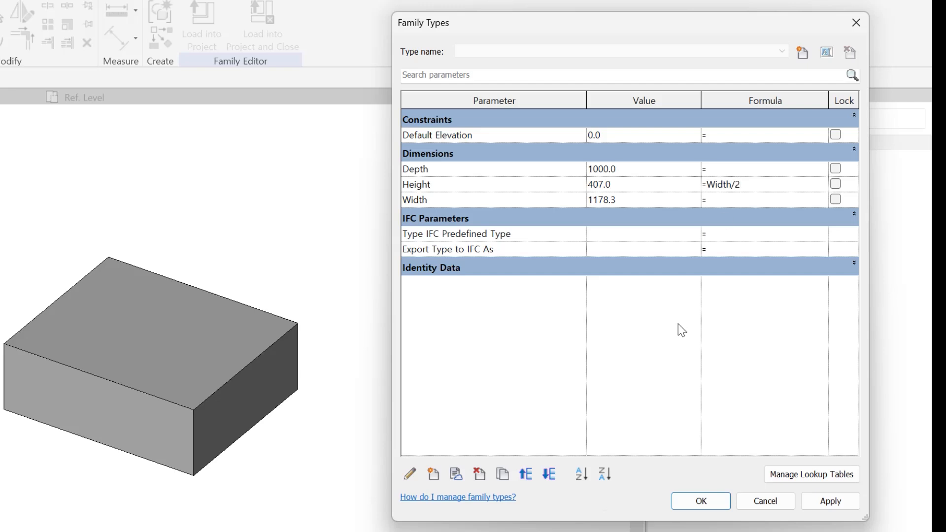
click(655, 352)
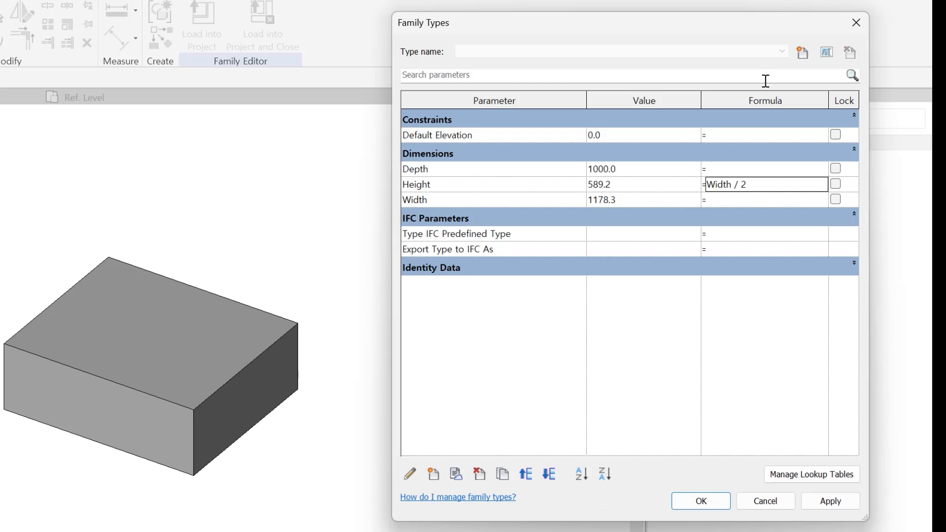
Set the Depth parameter's formula to Width * 0.8 and apply the formulas to the box
click(733, 168)
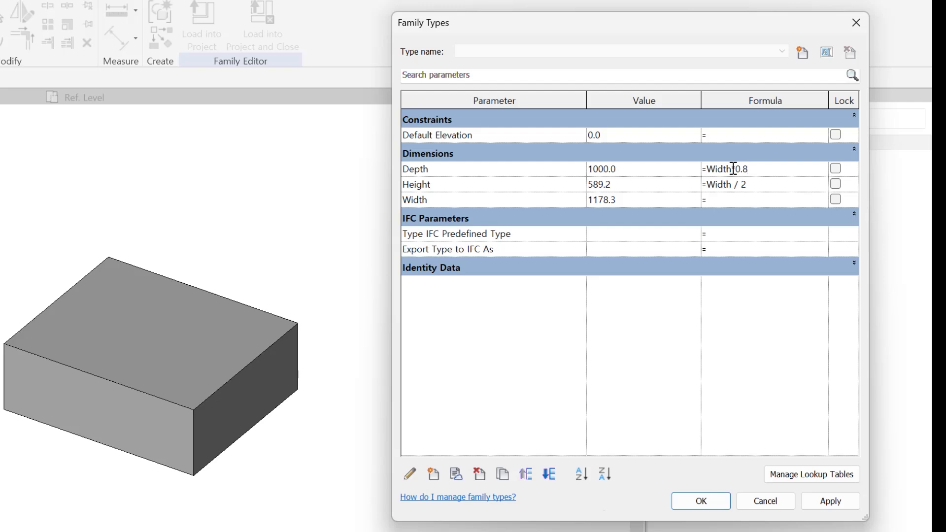
click(670, 338)
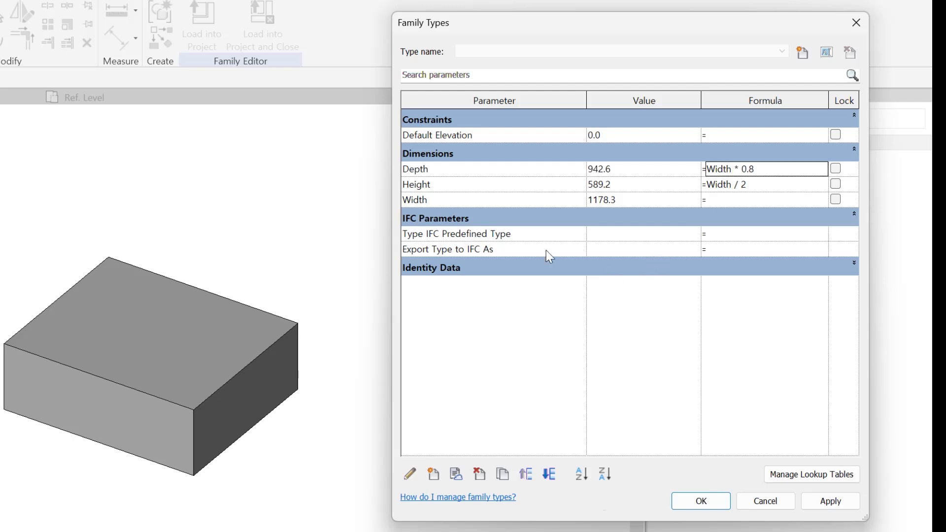
click(829, 503)
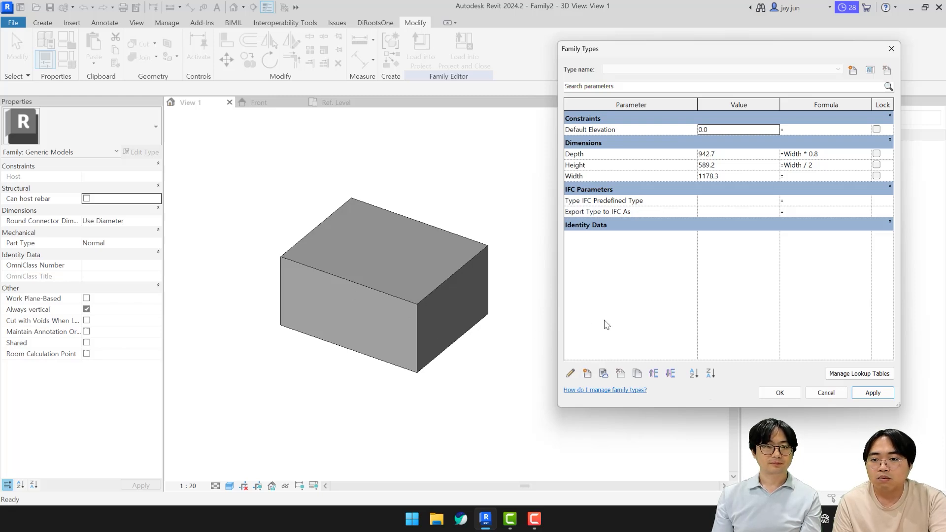
Add a family type parameter named Area with data type Length, grouped under Dimensions
click(587, 374)
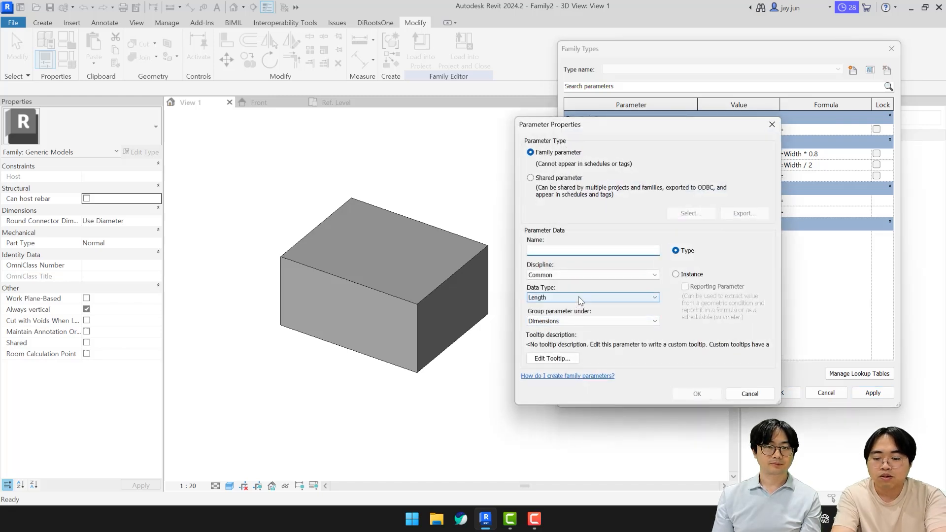
text(Area)
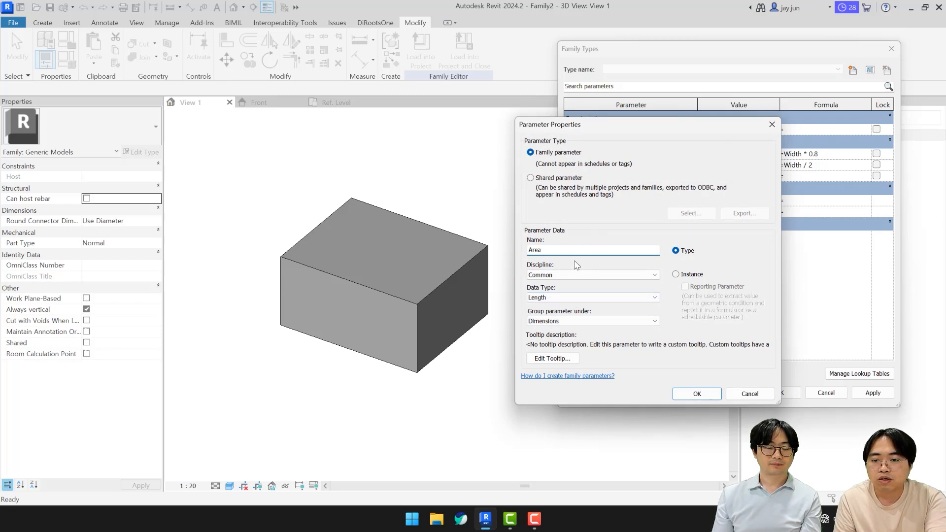
drag(612, 124, 361, 107)
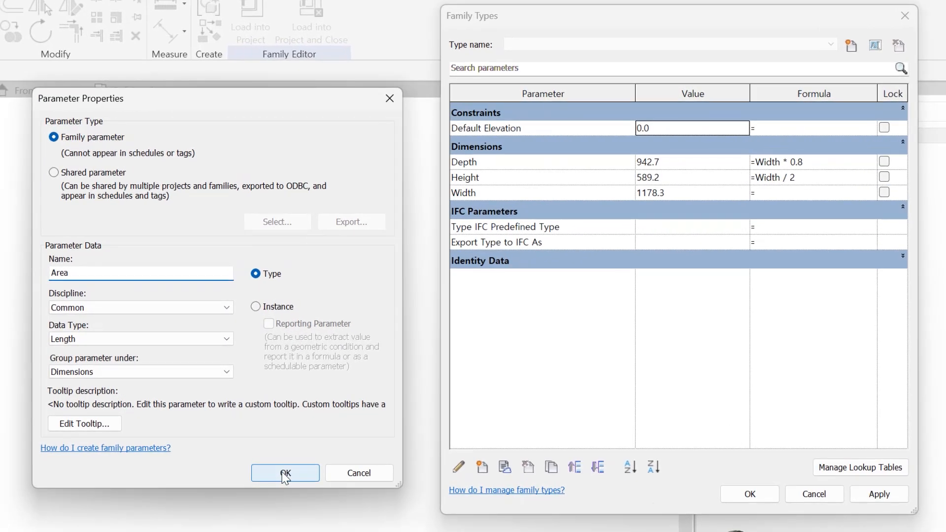
click(445, 377)
Try to set the Area parameter's formula to Width*Depth, and clear the formula again
click(782, 164)
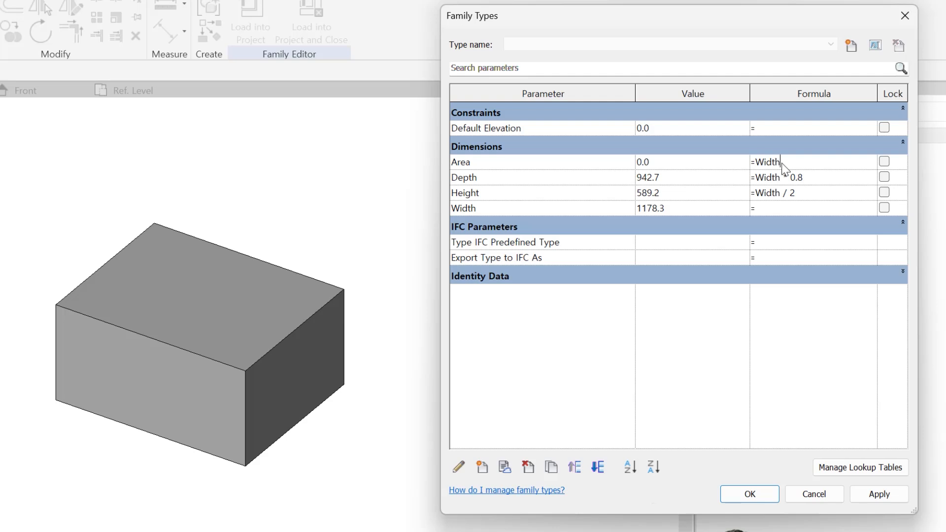
text(Width*Depth)
key(Return)
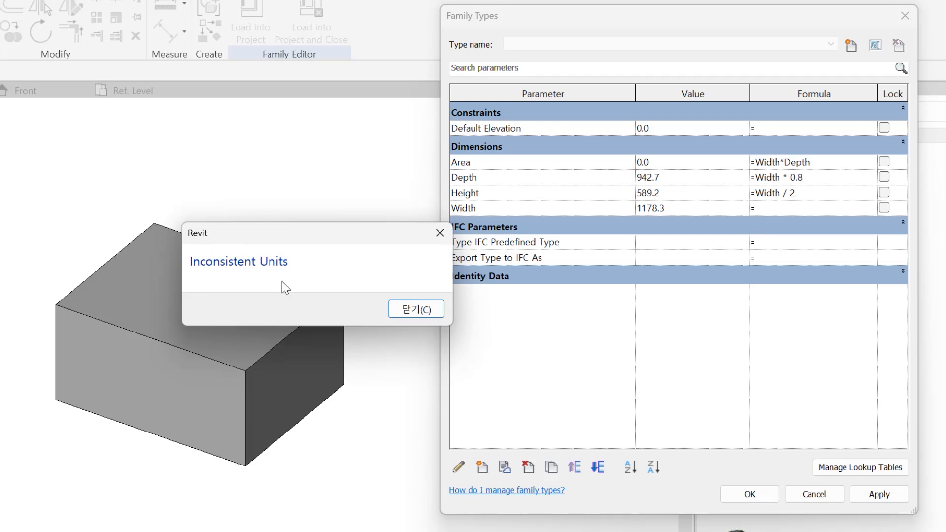
click(405, 309)
click(513, 168)
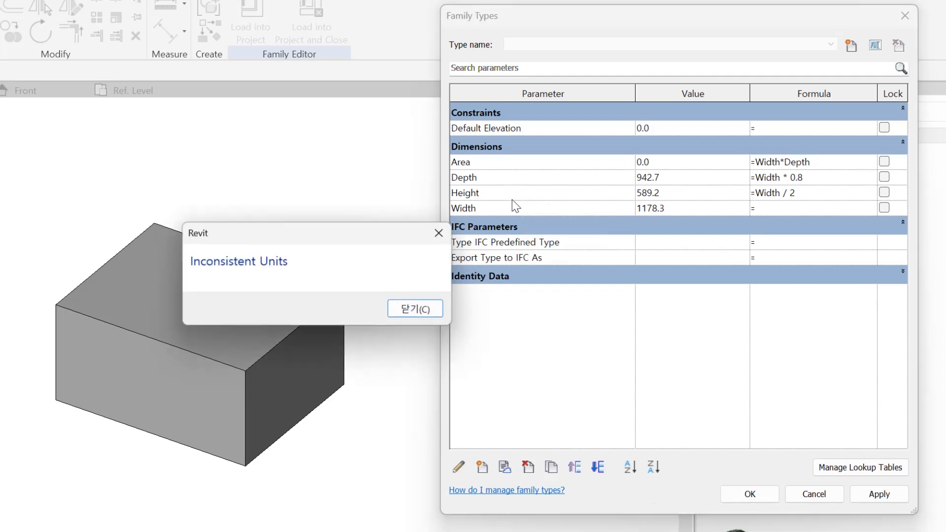
click(424, 301)
click(842, 160)
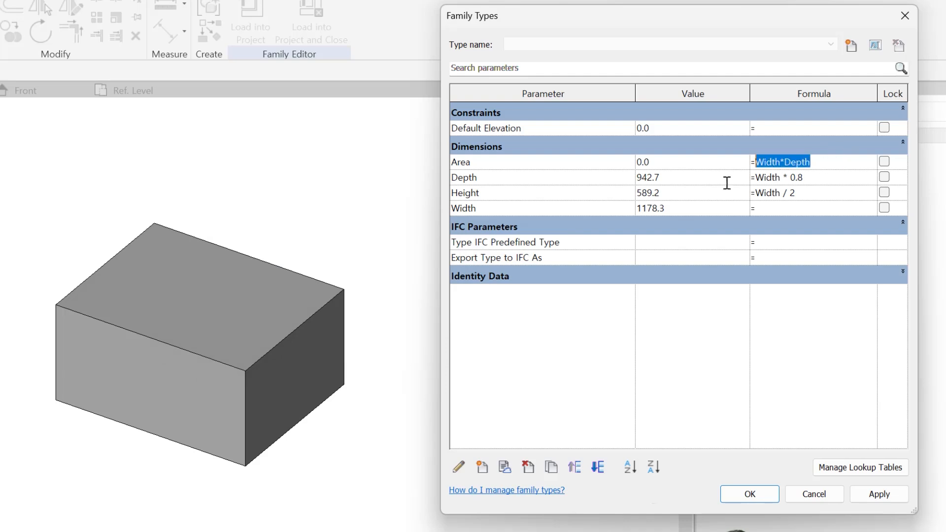
key(Delete)
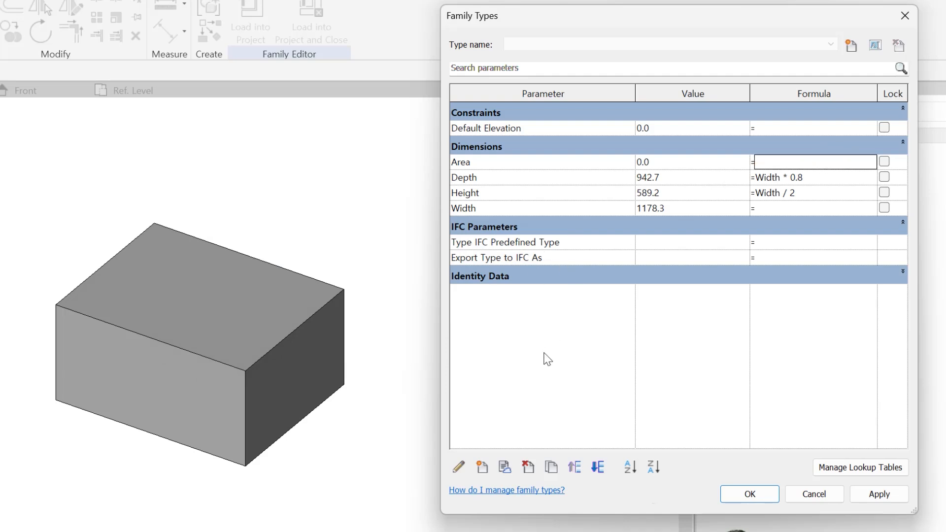
Check the properties of the Length-type Area parameter and delete that parameter from the family
click(506, 165)
click(464, 469)
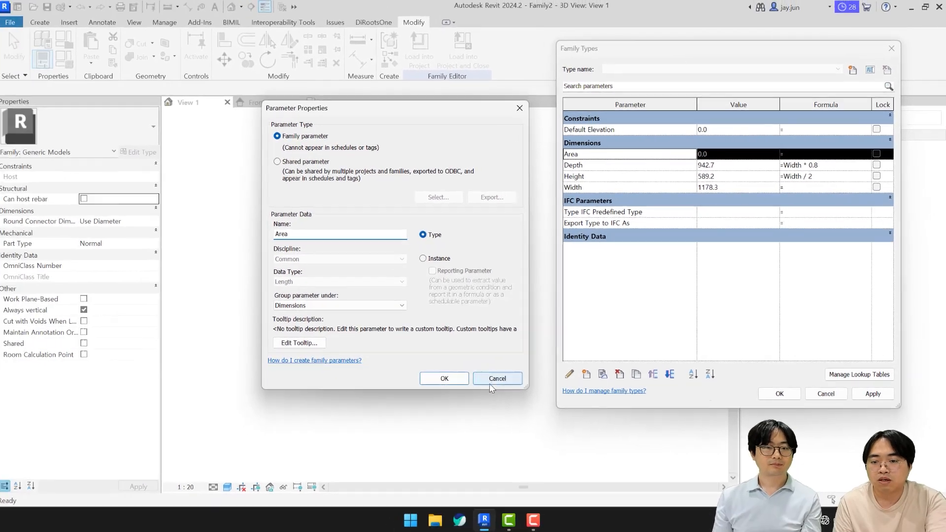
click(359, 474)
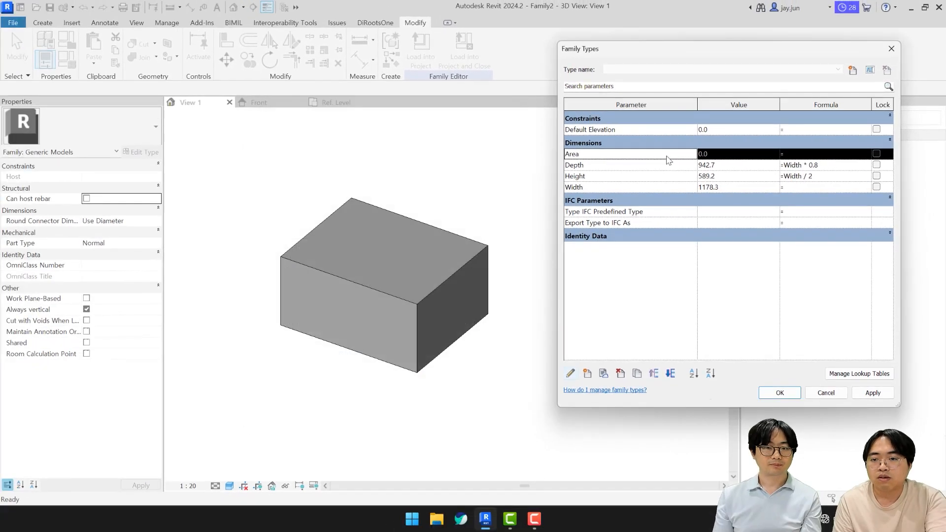
click(623, 157)
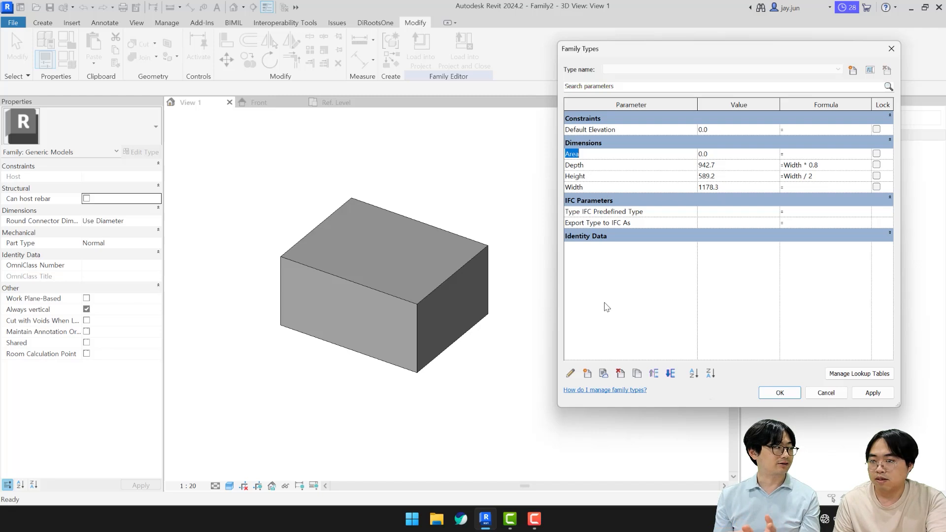
click(620, 373)
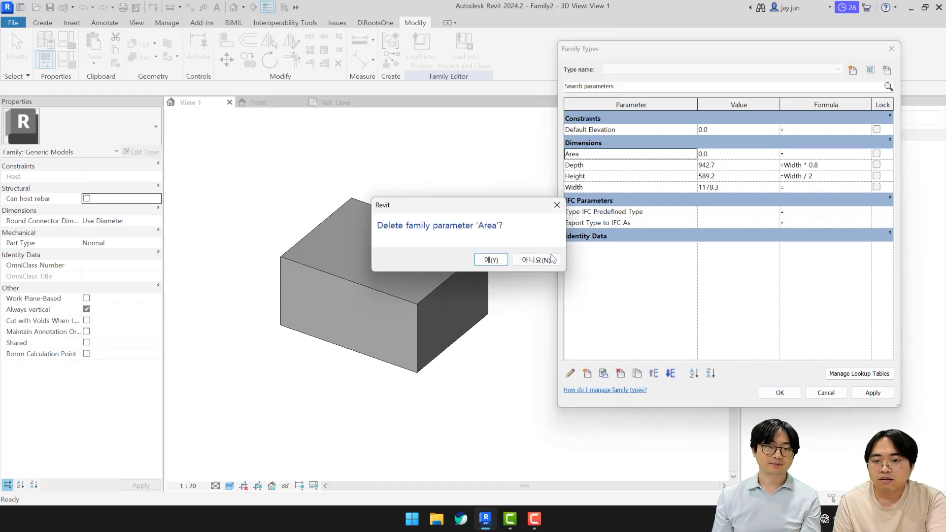
click(489, 261)
Add a type parameter named Area with data type Area under Dimensions, and set its formula to Width*Depth
click(587, 374)
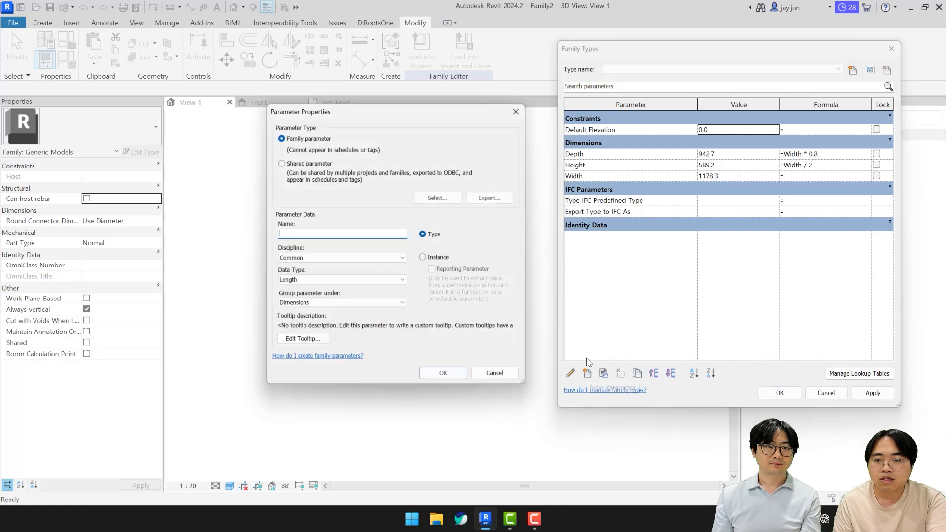
text(Area)
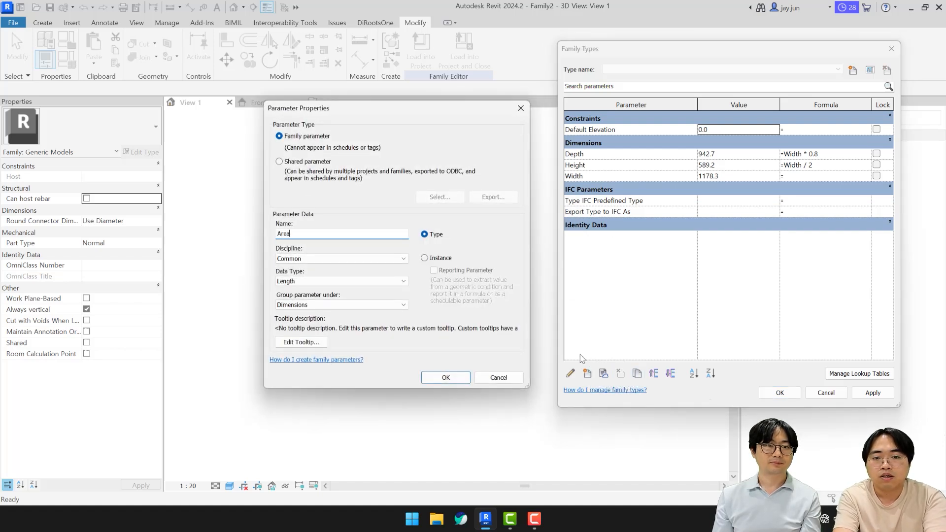
click(343, 285)
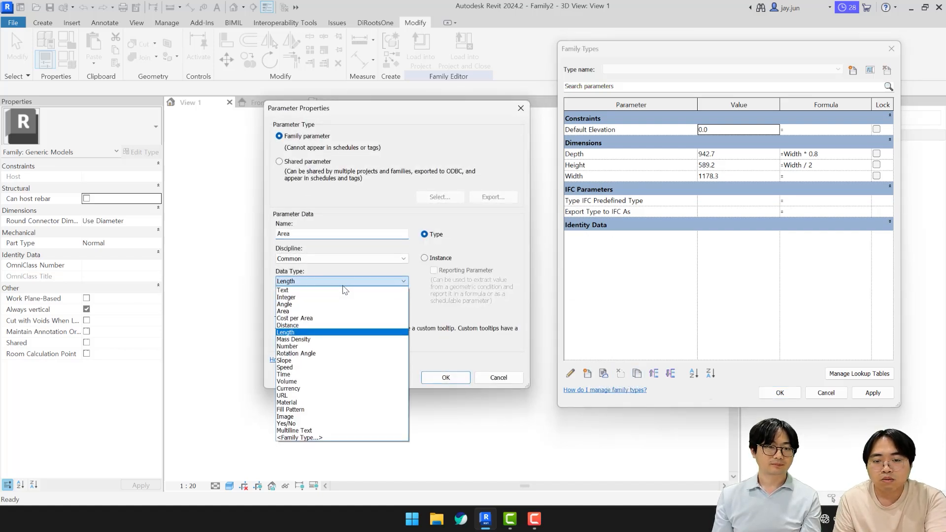
click(304, 312)
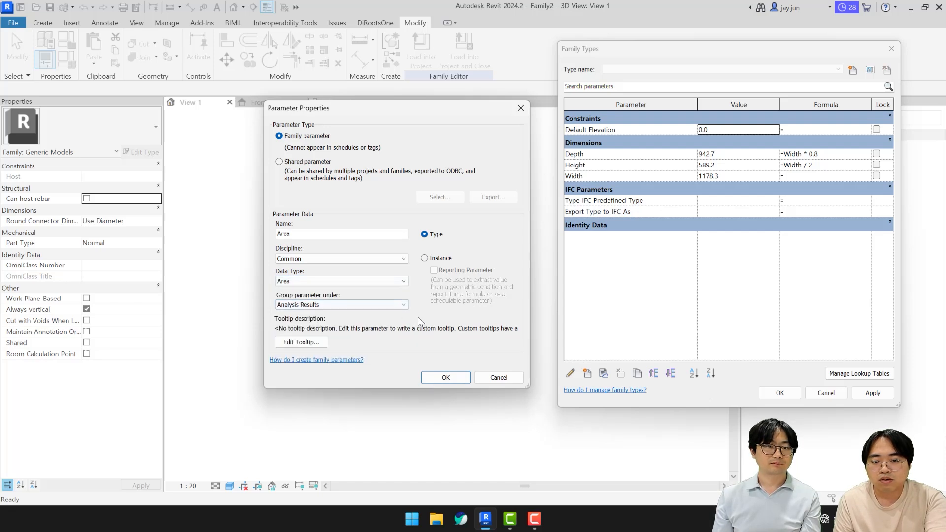
click(374, 305)
scroll(380, 378, down, 5)
scroll(379, 375, up, 5)
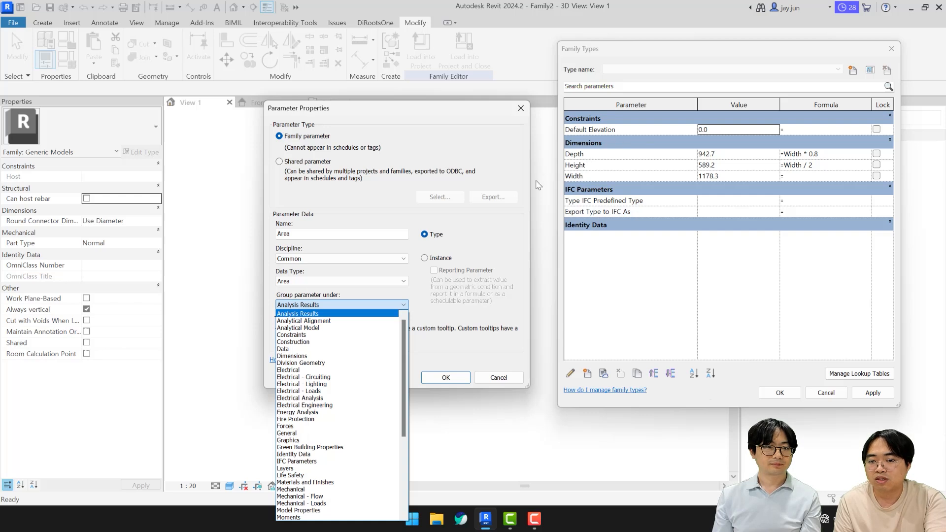
click(302, 356)
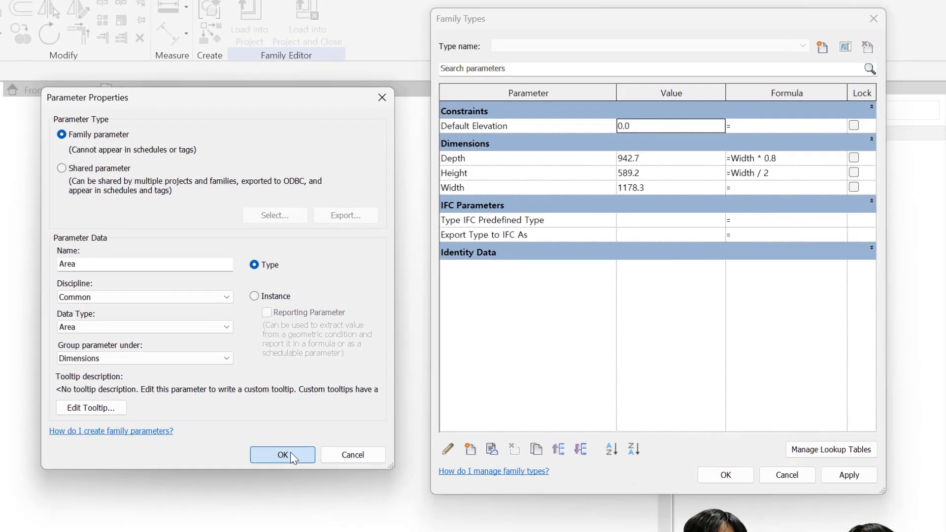
click(293, 456)
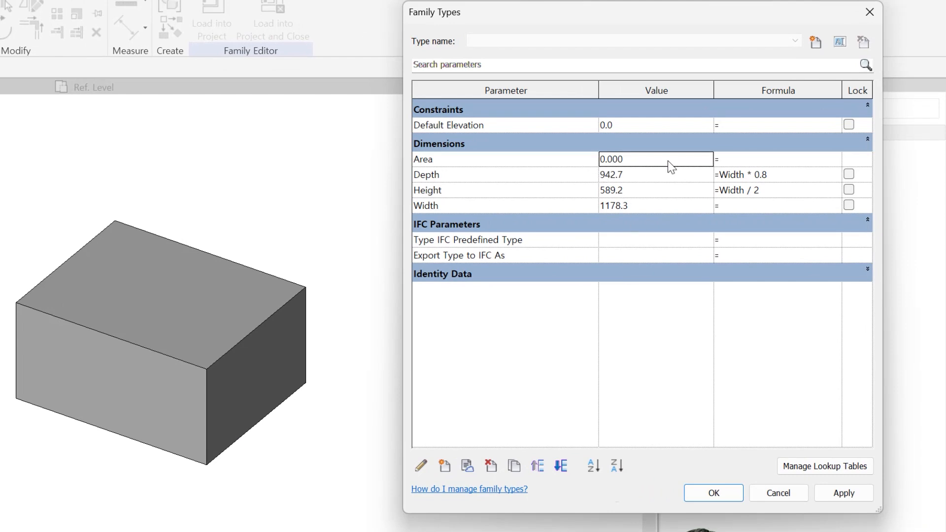
click(758, 160)
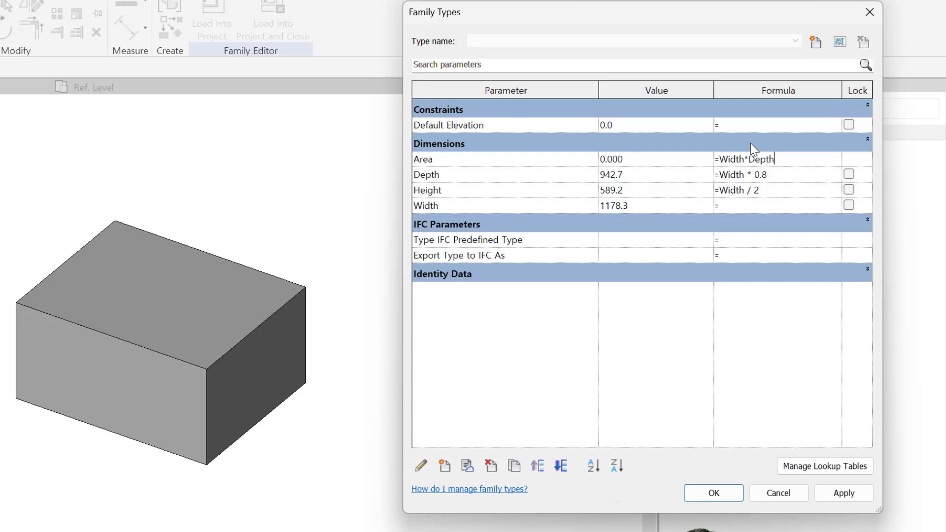
key(Return)
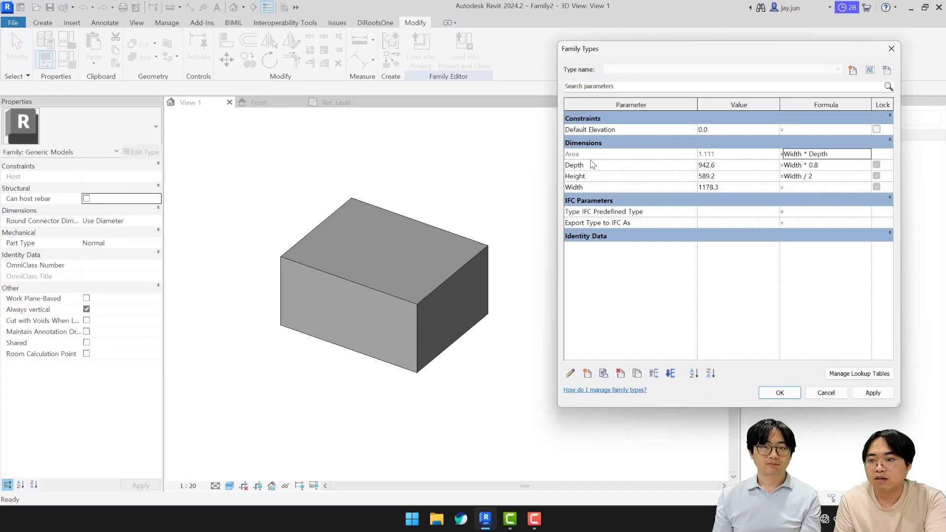
Add a family type parameter named Volume with data type Volume, grouped under Dimensions
click(589, 375)
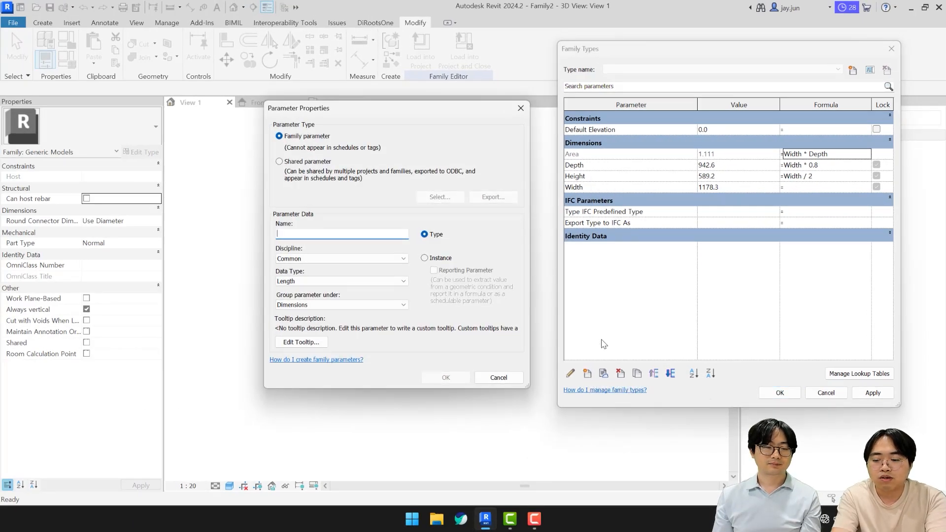
text(Volume)
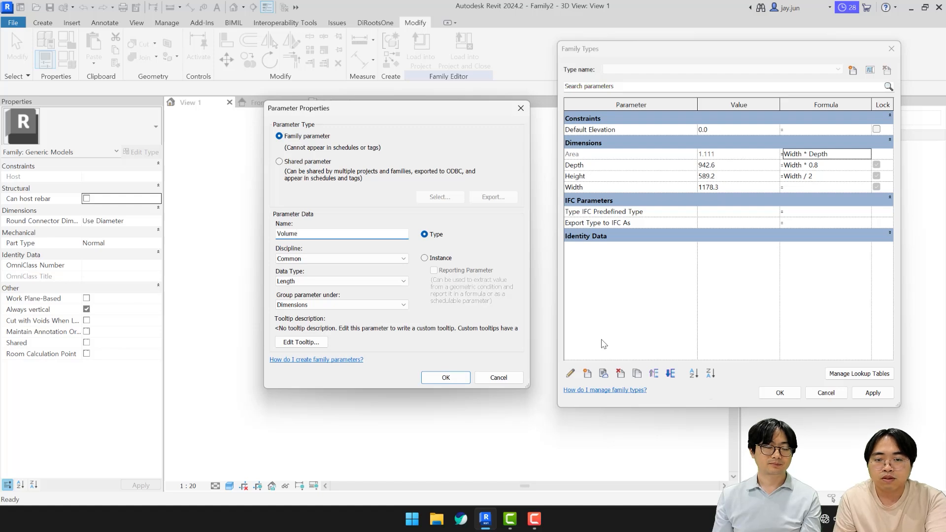
click(416, 281)
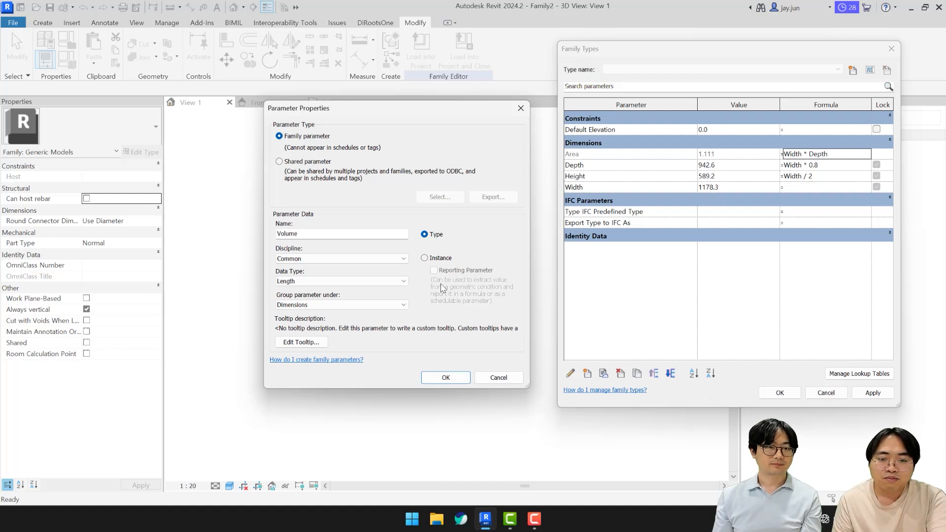
click(348, 286)
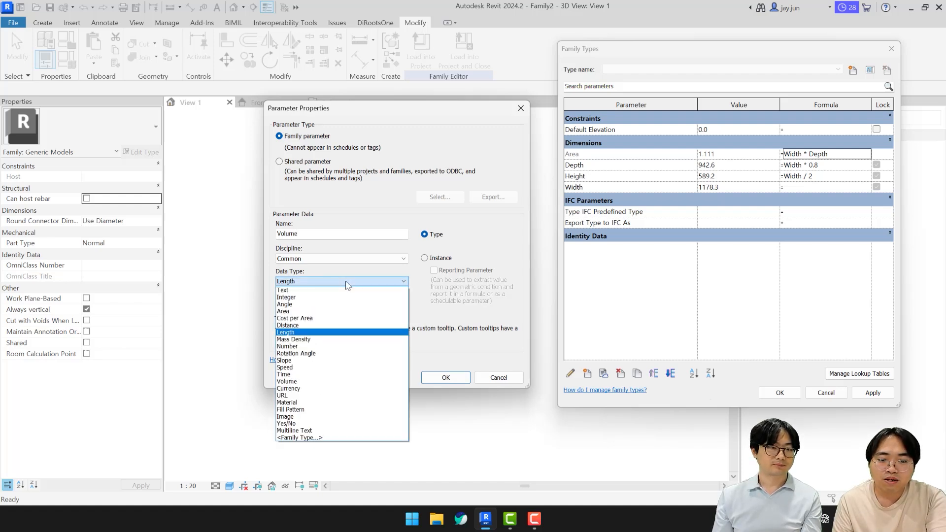
click(309, 385)
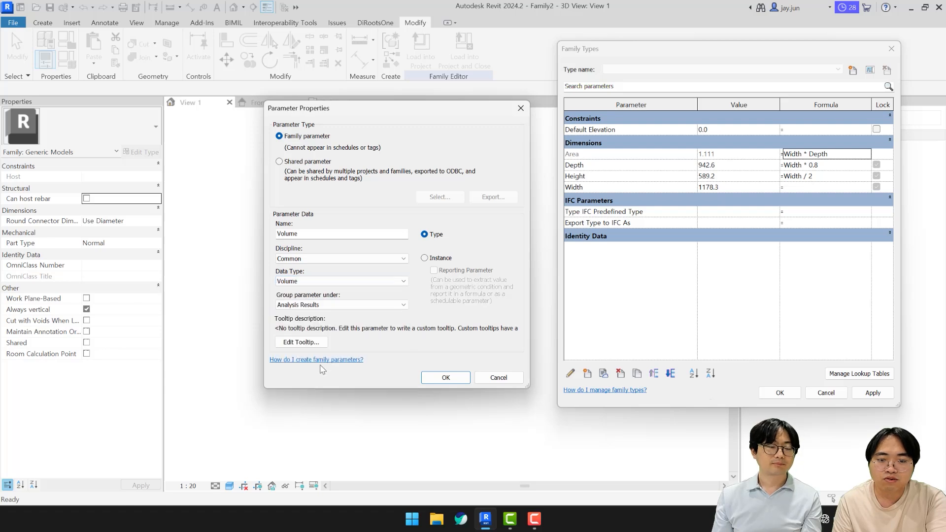
click(349, 306)
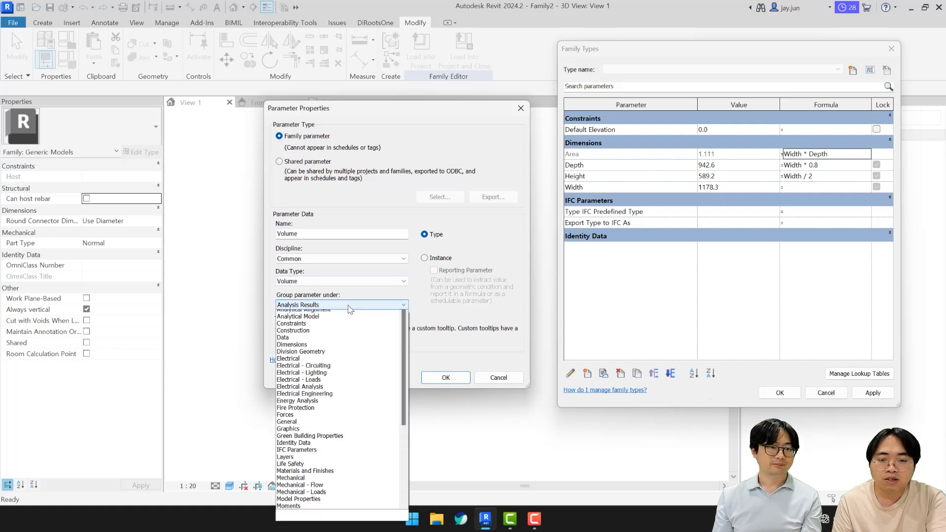
click(323, 358)
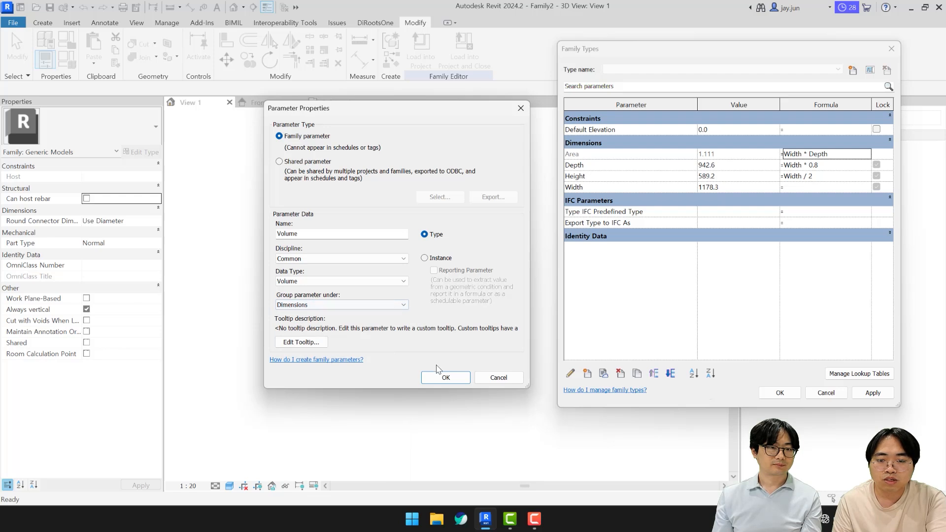
click(445, 377)
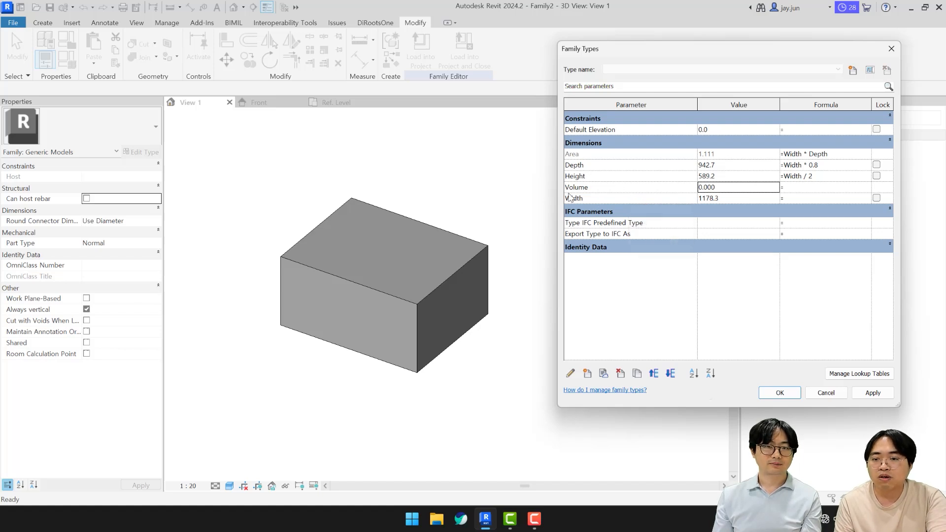
Reuse the Area formula for Volume, extend it to Width * Depth * Height, and accept the family types
click(844, 156)
key(ctrl+c)
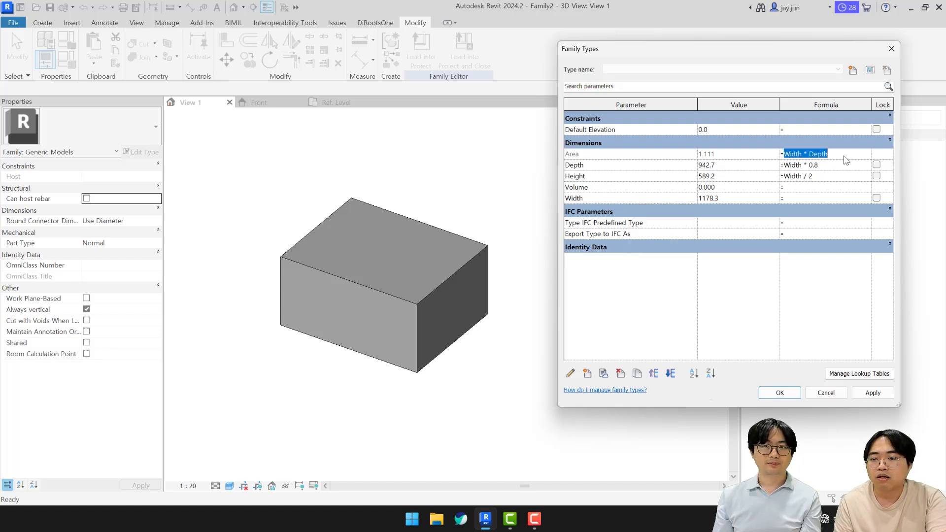
click(804, 189)
key(ctrl+v)
click(635, 294)
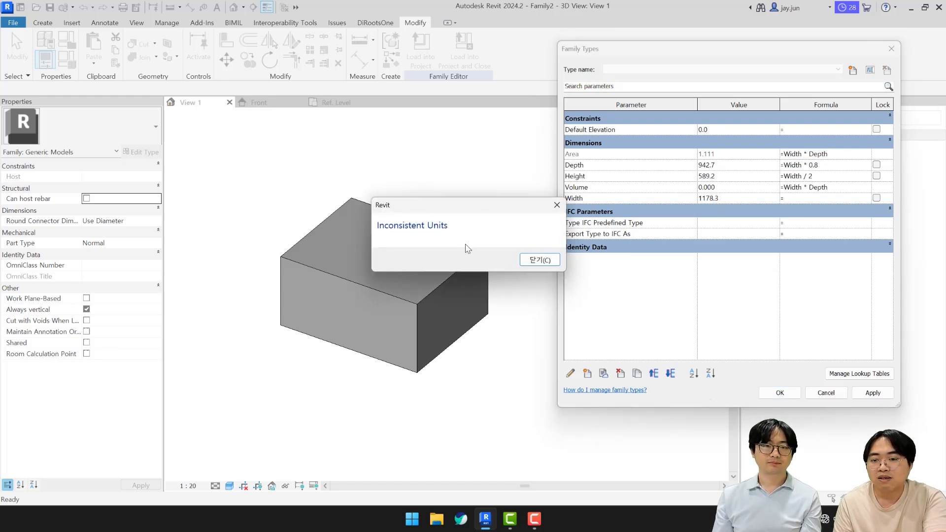
click(540, 260)
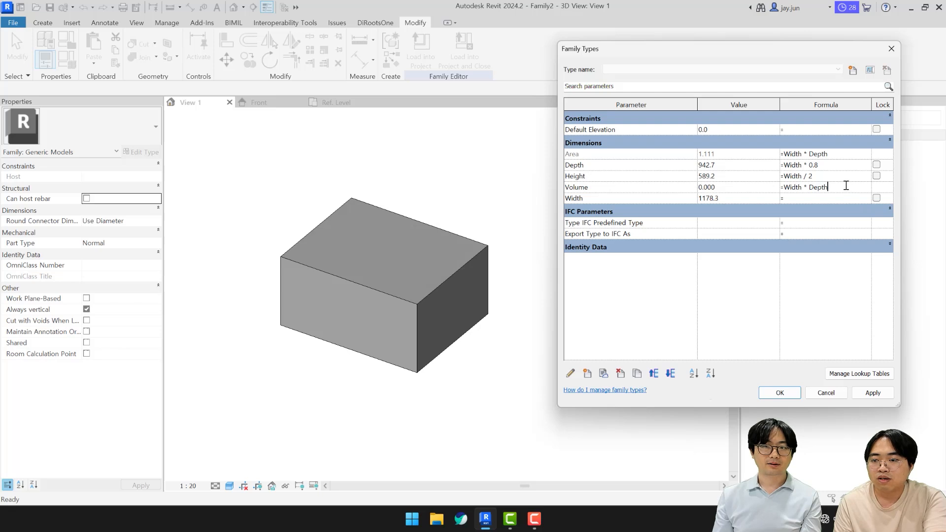
text(*)
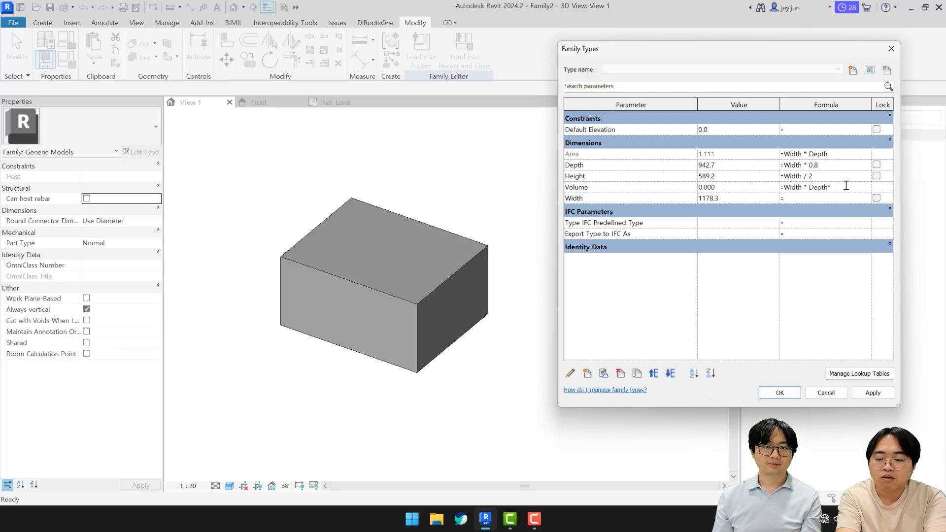
text(Height)
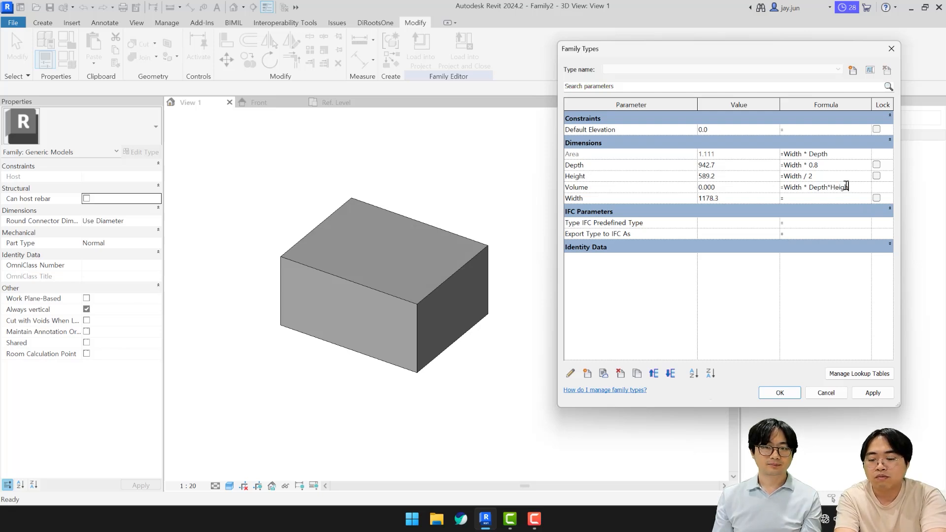
key(Return)
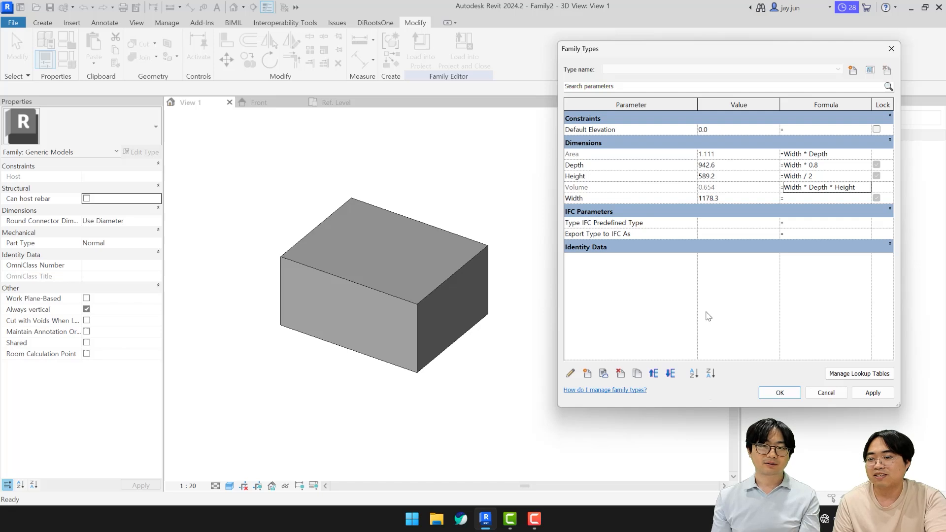
click(779, 393)
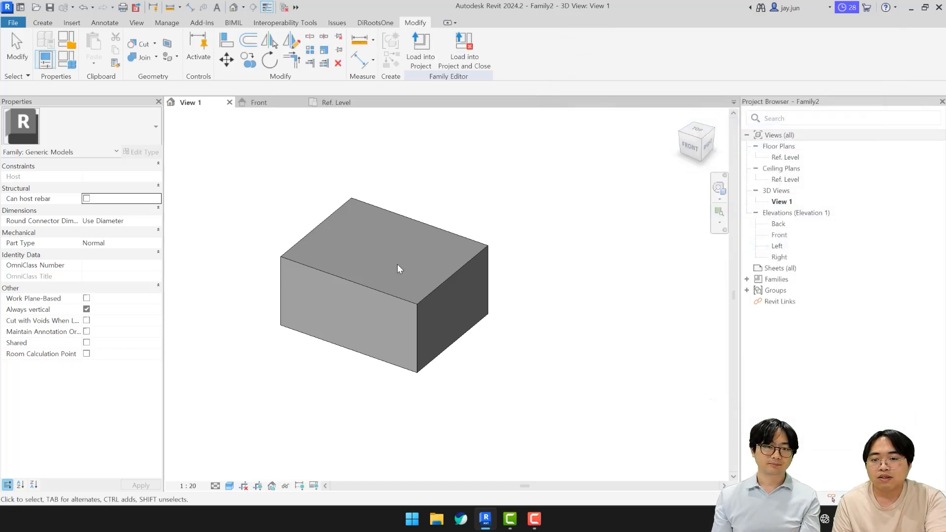
In the Front elevation, sketch a triangular extrusion profile from the box's two upper corners to an apex on the centre reference plane
middle_drag(520, 344, 566, 333)
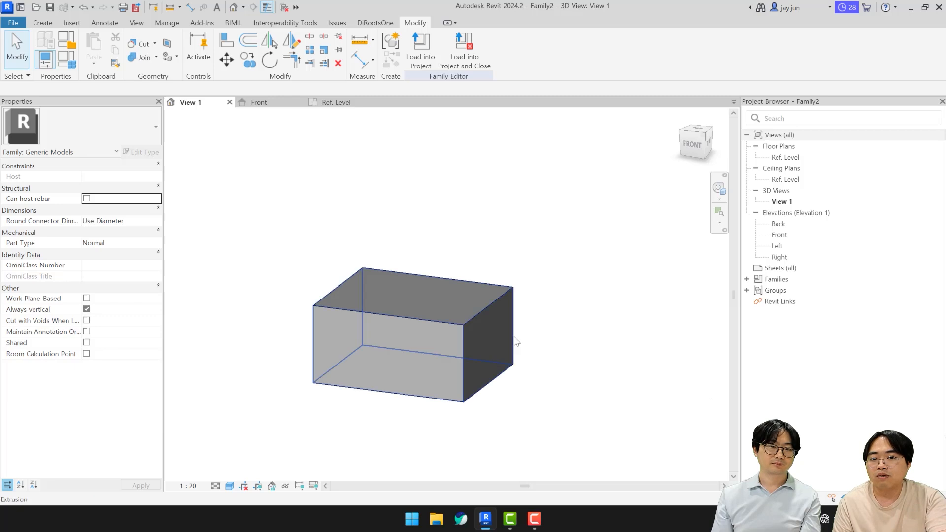
middle_drag(476, 237, 475, 248)
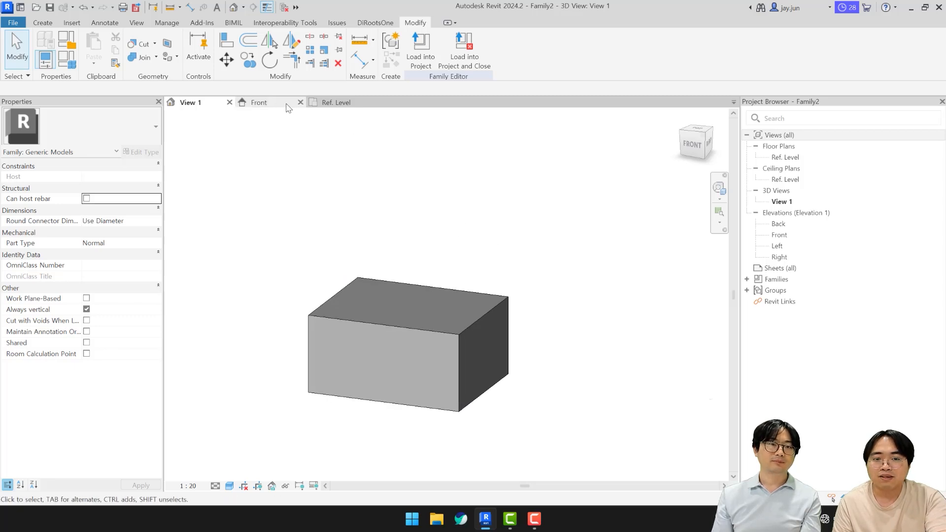
click(260, 102)
middle_drag(373, 290, 412, 309)
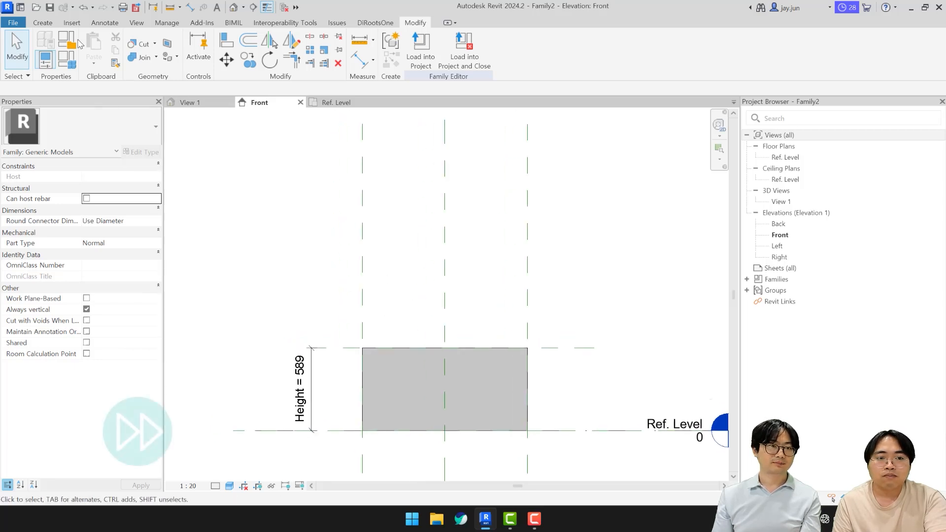
click(43, 23)
click(96, 49)
click(362, 348)
click(528, 348)
click(444, 280)
click(362, 348)
key(Escape)
Finish the triangular extrusion sketch and view the resulting roof shape in 3D view View 1
mouse_move(580, 366)
middle_down()
mouse_move(566, 397)
mouse_move(449, 420)
mouse_move(504, 259)
middle_up()
scroll(481, 348, up, 1)
click(418, 60)
click(202, 103)
click(504, 258)
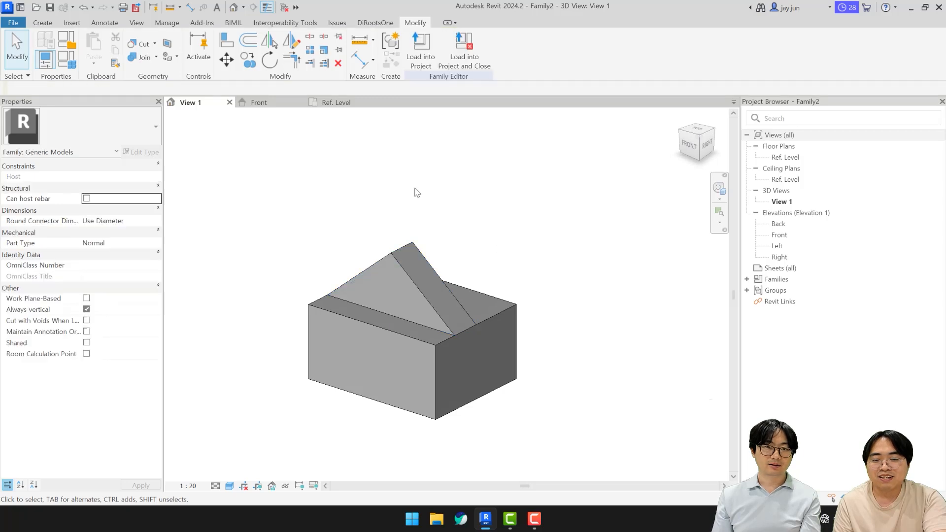
Return to the Front elevation and examine the triangular extrusion's profile against the reference planes
click(276, 101)
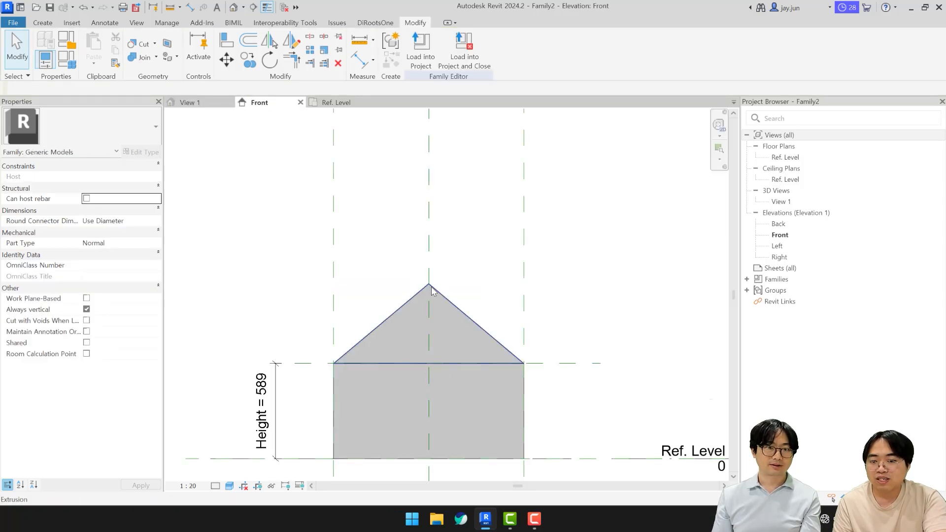
middle_drag(509, 331, 450, 327)
scroll(455, 314, down, 2)
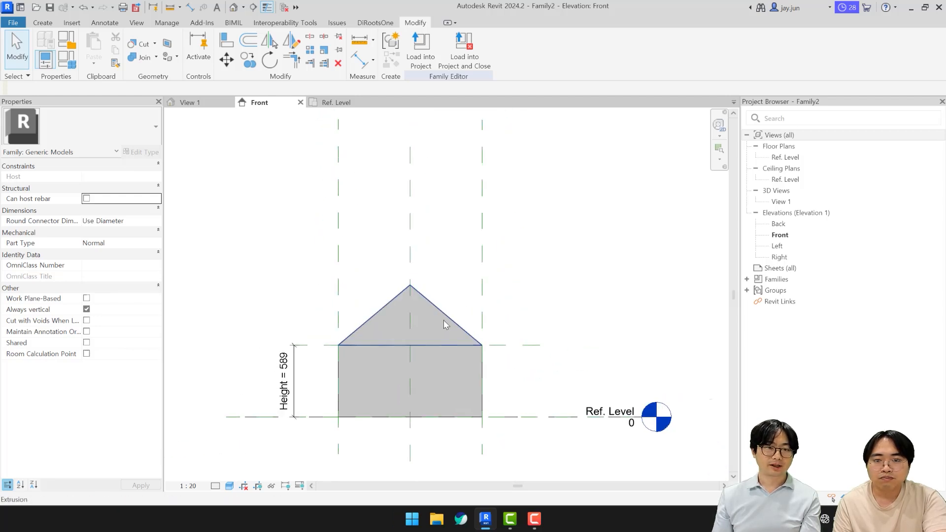
middle_drag(295, 276, 239, 271)
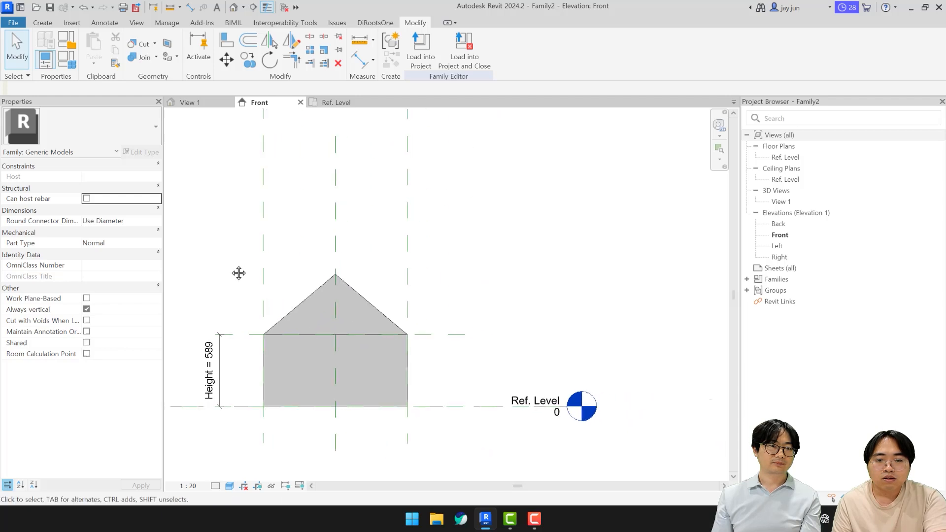
click(316, 309)
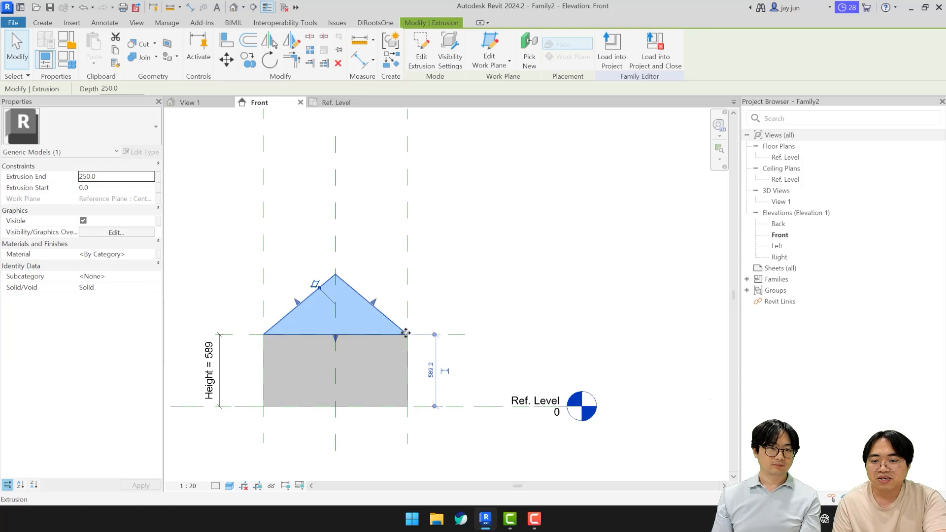
click(389, 256)
middle_drag(363, 271, 433, 274)
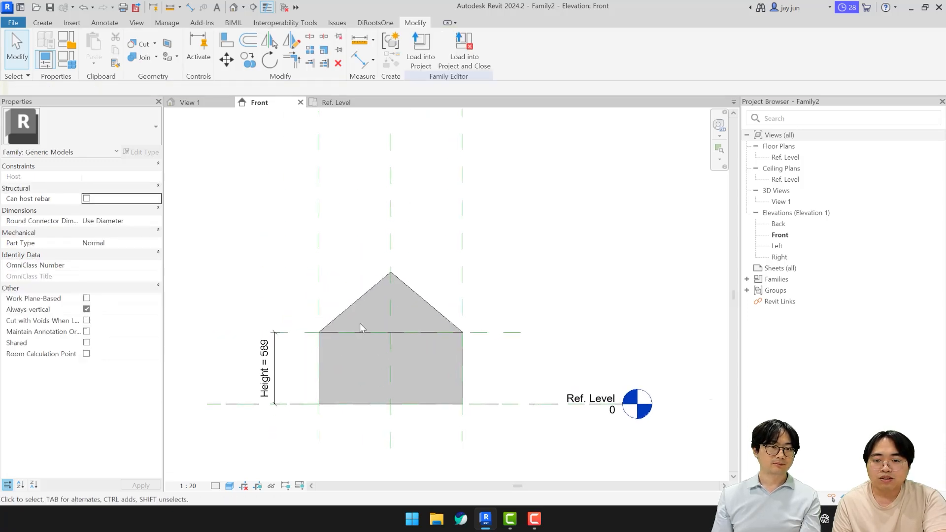
scroll(360, 323, up, 2)
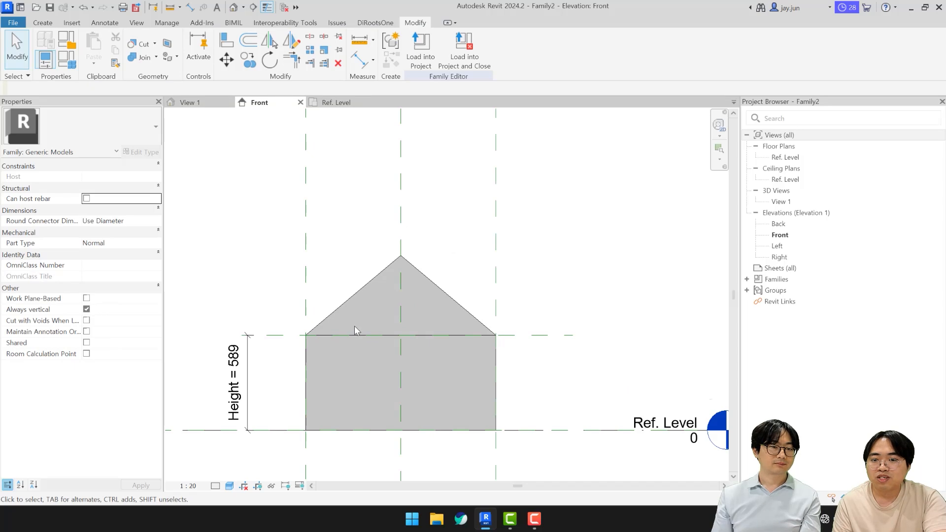
middle_drag(354, 327, 372, 328)
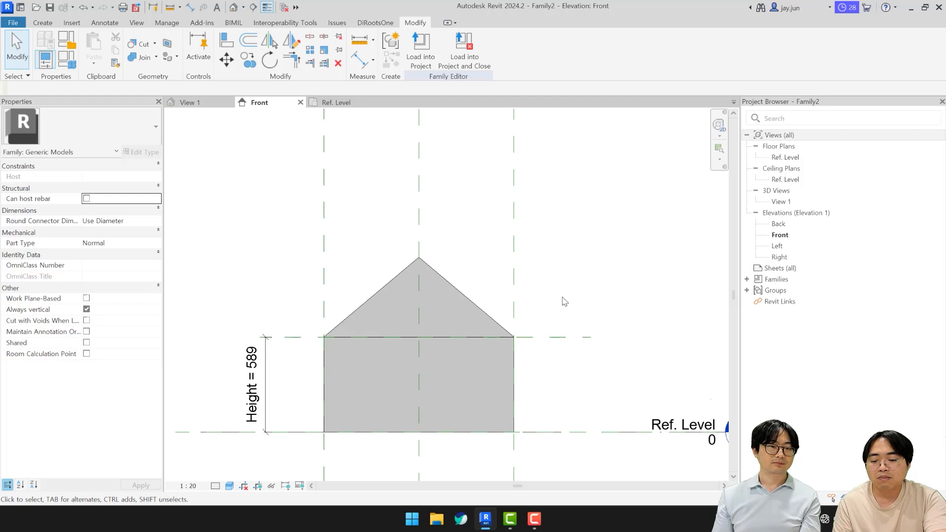
Place an angular dimension between the triangle's left sloped edge and its horizontal base
key(d)
key(i)
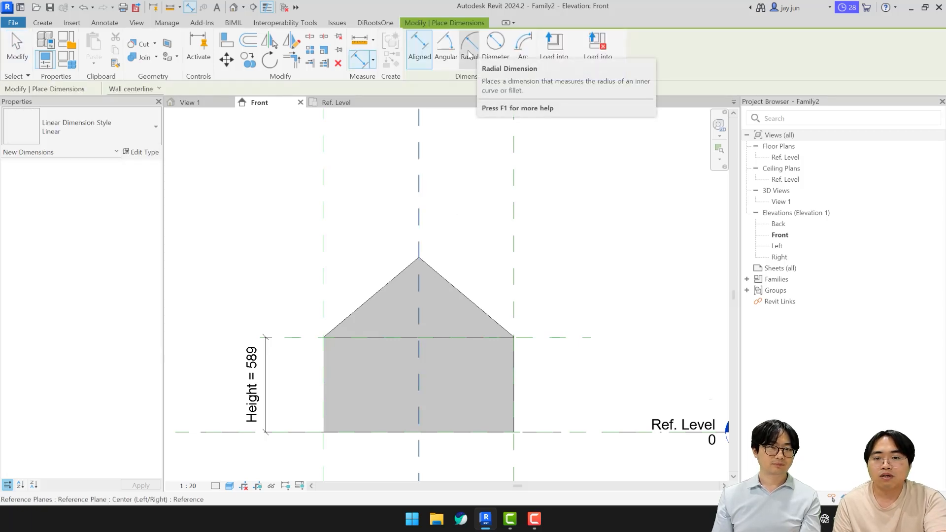
click(445, 49)
click(366, 301)
click(352, 337)
click(375, 326)
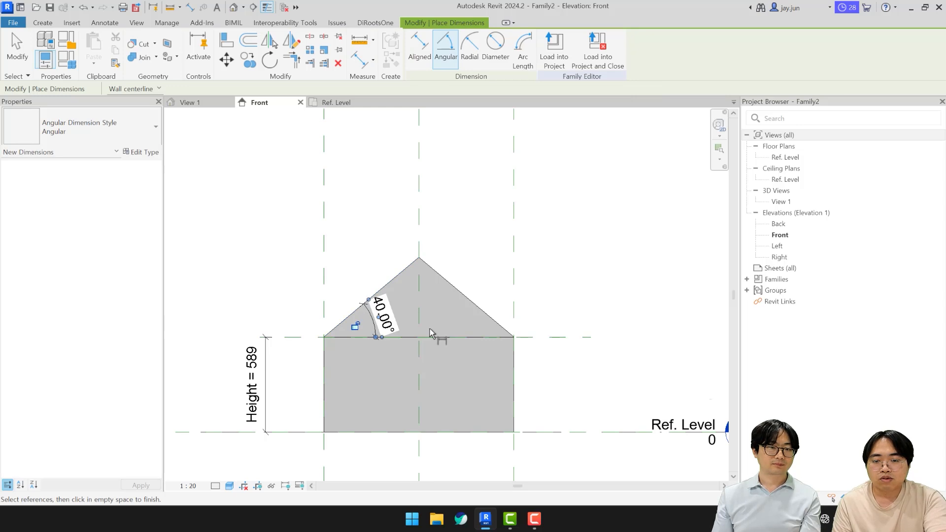
key(Escape)
key(Escape)
Label the roof's angular dimension with a new family type parameter named Angle, grouped under Dimensions
scroll(428, 333, up, 4)
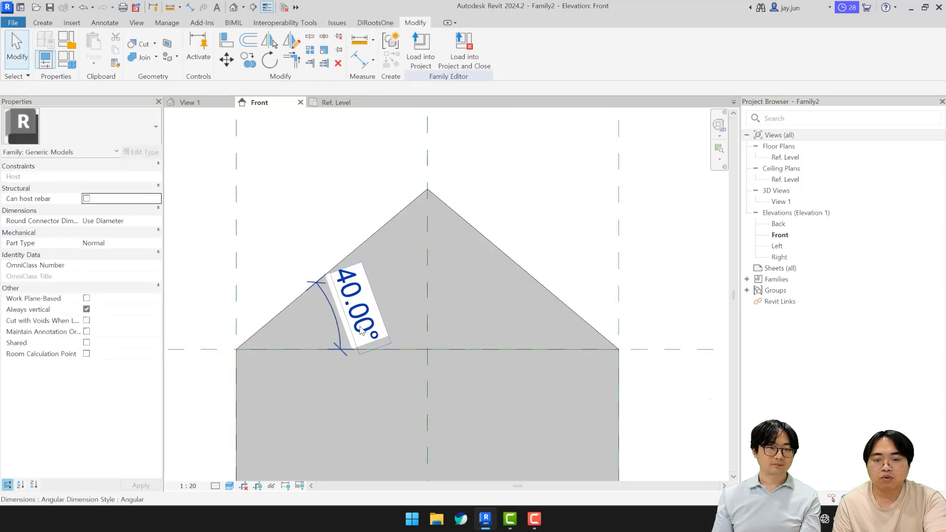
click(362, 331)
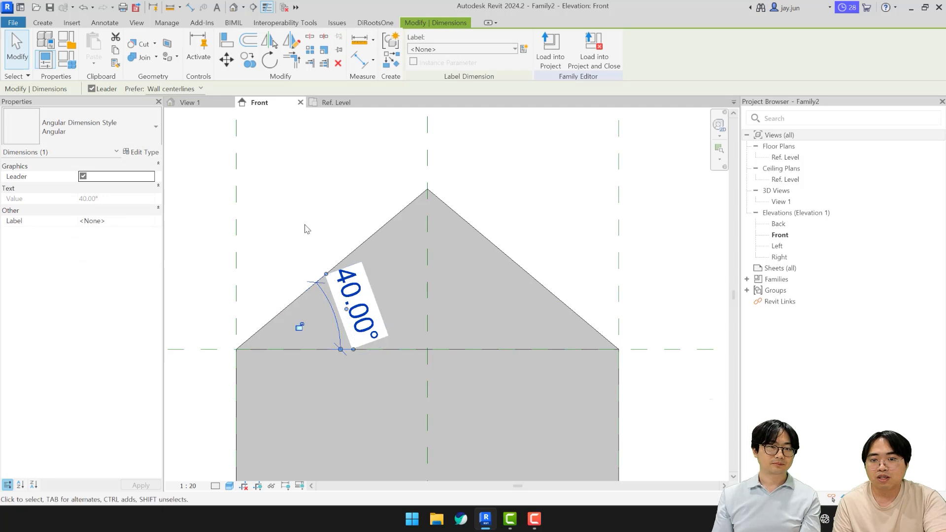
click(524, 49)
drag(407, 115, 591, 140)
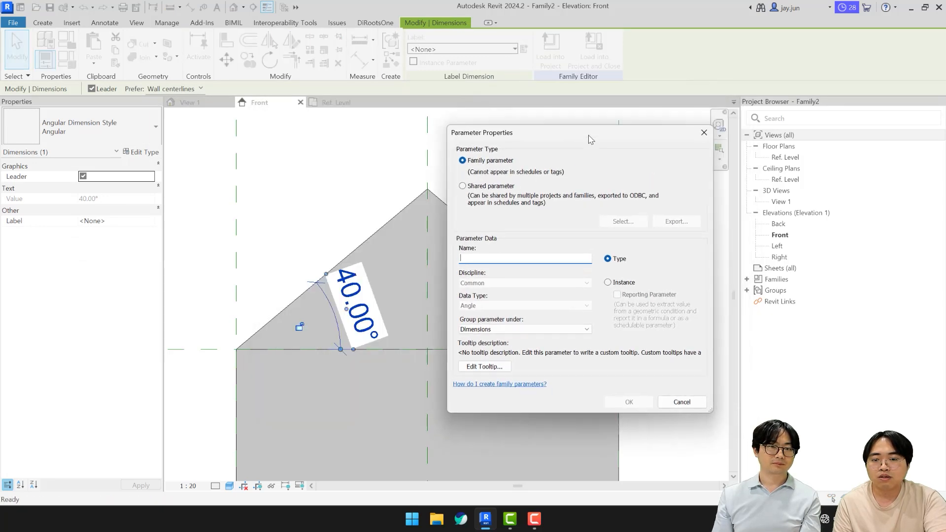
text(Angle)
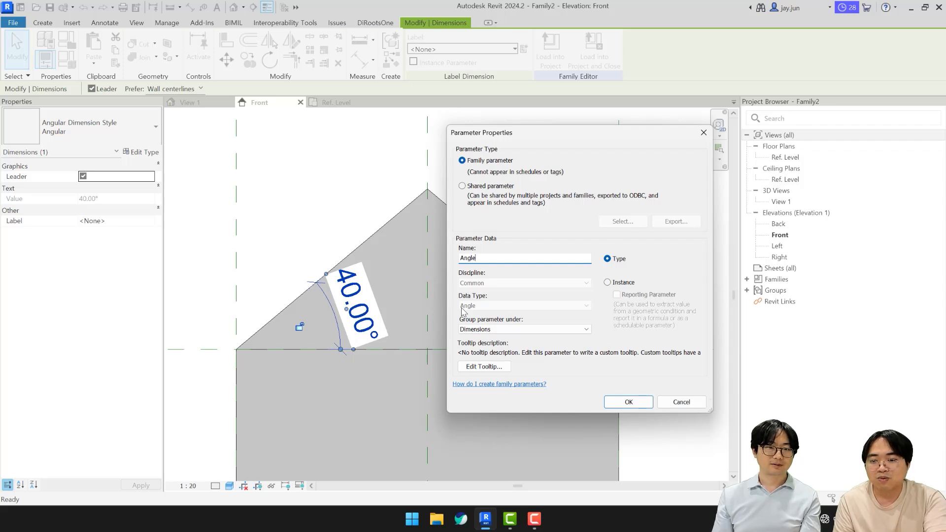
click(629, 402)
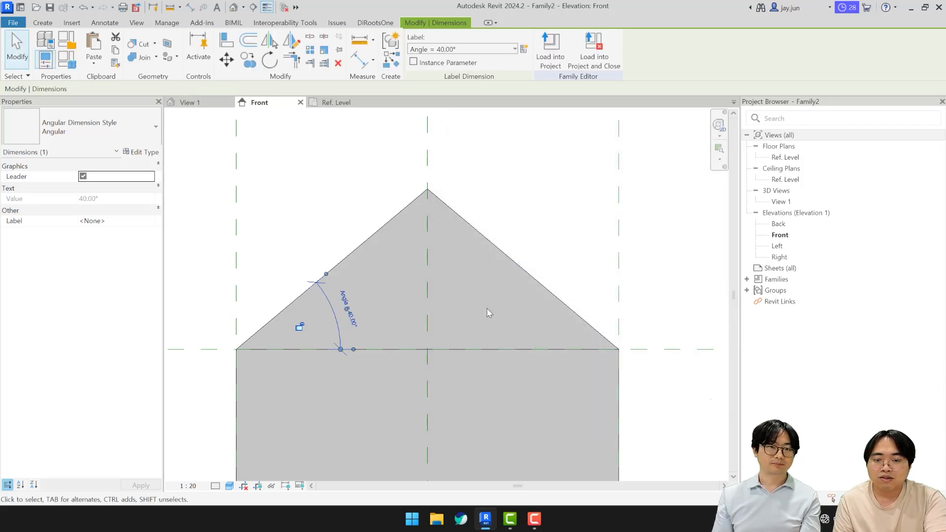
click(599, 235)
Draw a horizontal reference plane just above the triangle's apex, extending past both sides of the box
scroll(599, 234, down, 1)
middle_drag(577, 247, 507, 254)
scroll(506, 254, down, 1)
middle_drag(286, 335, 292, 363)
middle_drag(447, 349, 460, 313)
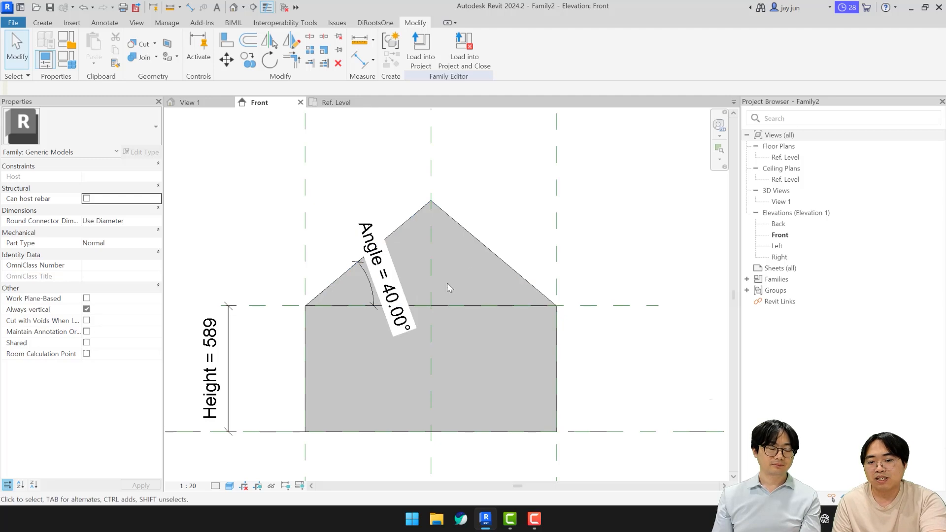
key(r)
key(p)
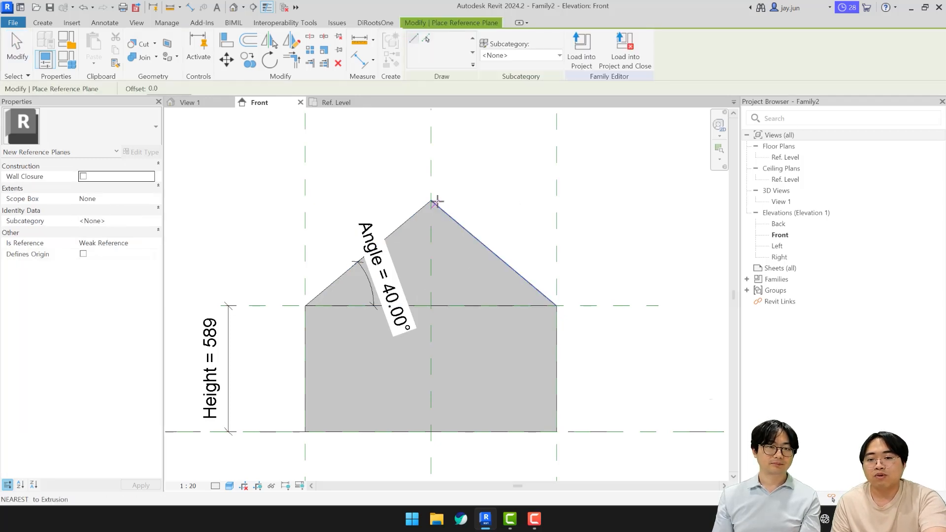
click(257, 196)
click(623, 196)
key(Escape)
key(Escape)
Move the new horizontal reference plane down so that it passes exactly through the triangle's apex
click(466, 197)
scroll(465, 199, up, 2)
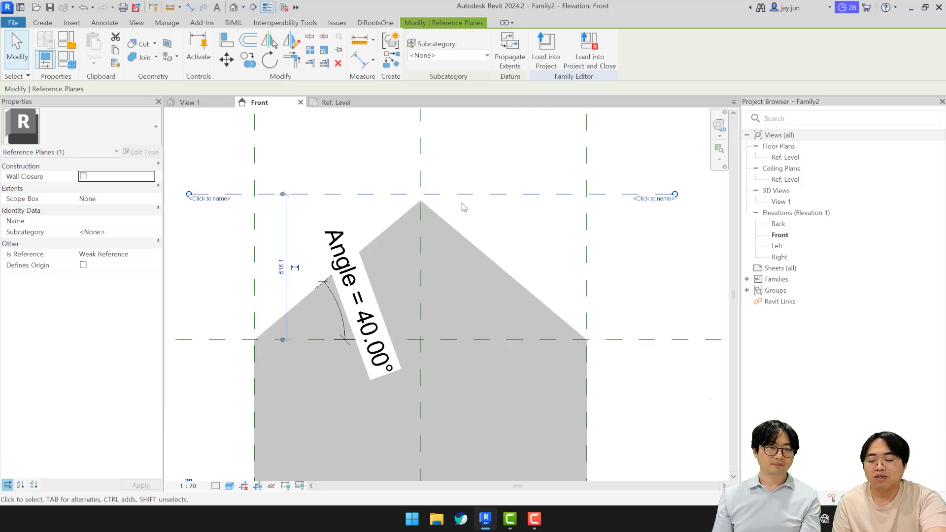
key(m)
key(a)
key(Escape)
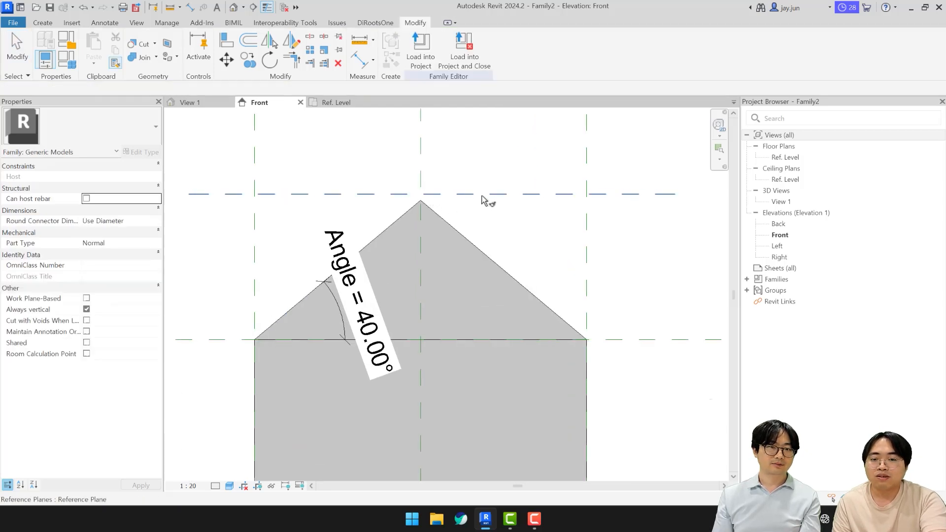
click(483, 197)
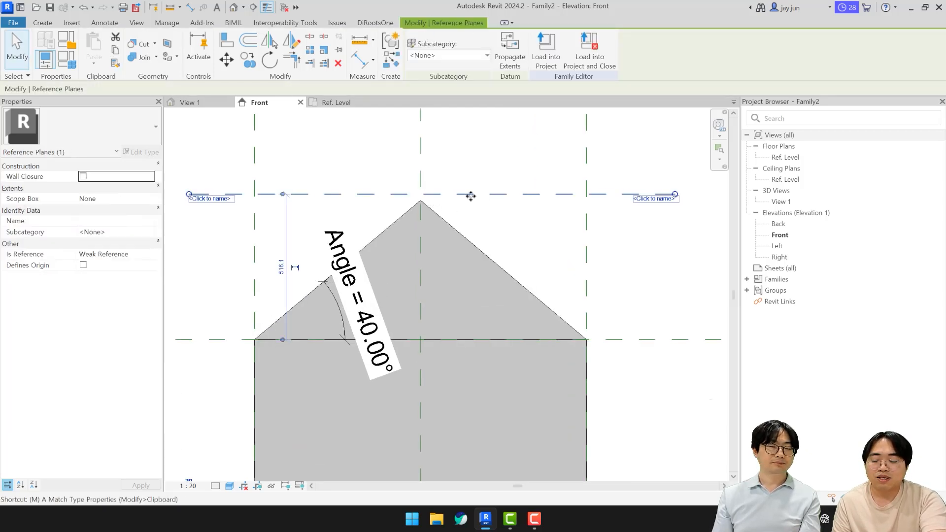
key(m)
key(v)
click(421, 193)
click(421, 200)
scroll(485, 223, down, 2)
click(449, 221)
key(Escape)
Place an aligned vertical dimension between the box's top reference plane and the apex reference plane
key(d)
key(i)
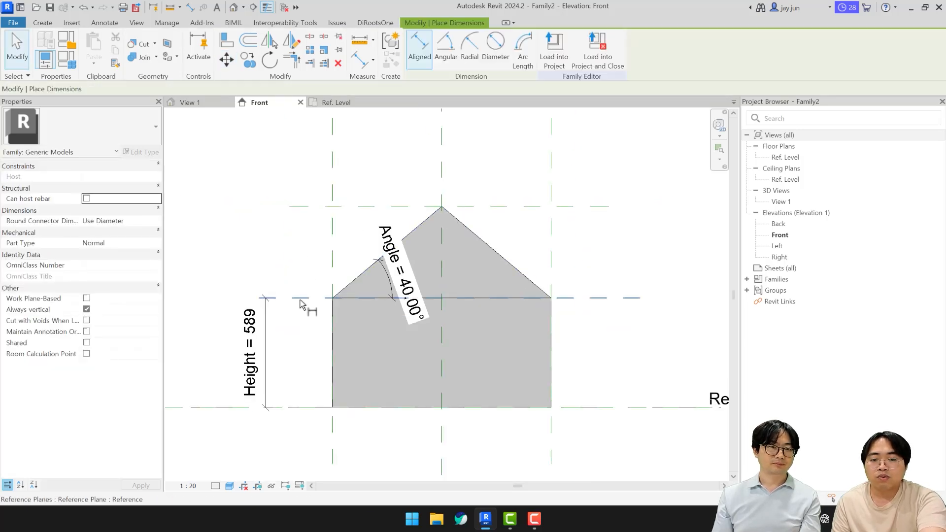
click(301, 299)
click(316, 207)
click(295, 267)
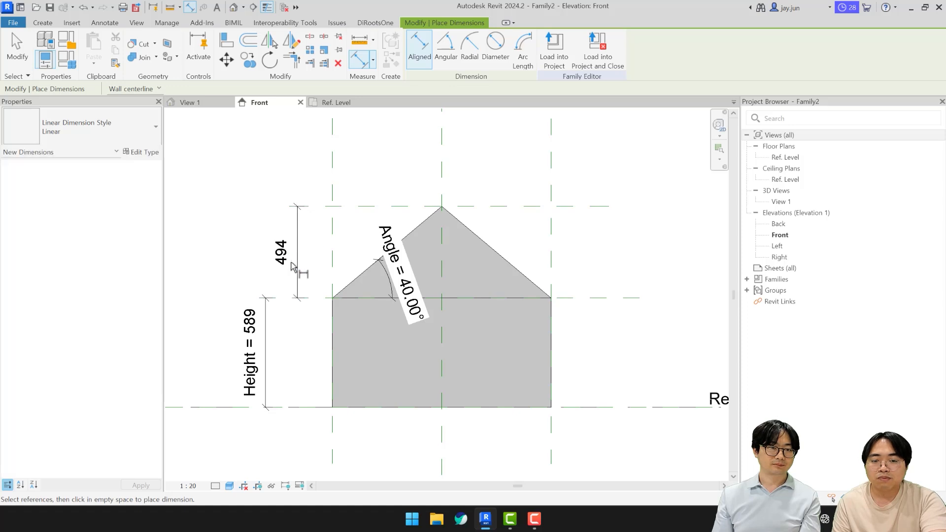
key(Escape)
key(Escape)
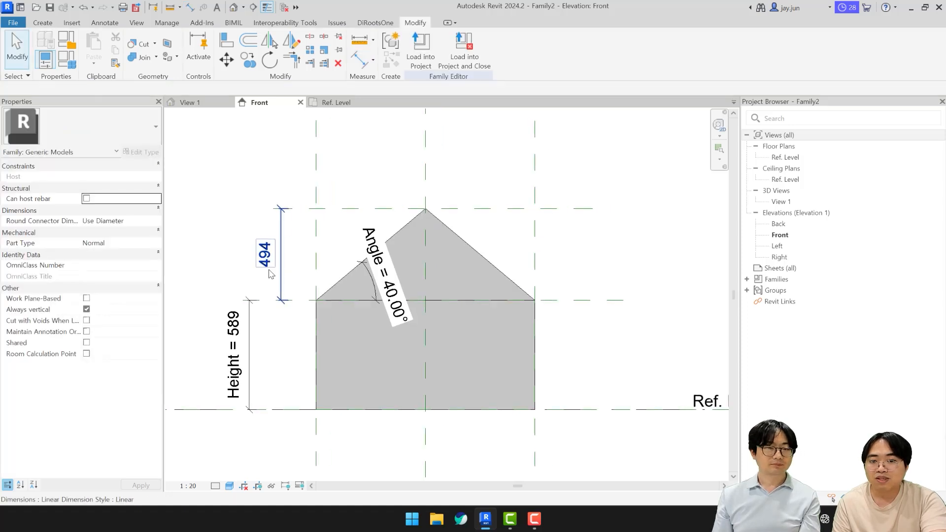
In Family Types, add a family type parameter named Slope Length with data type Length, grouped under Dimensions
scroll(271, 274, up, 2)
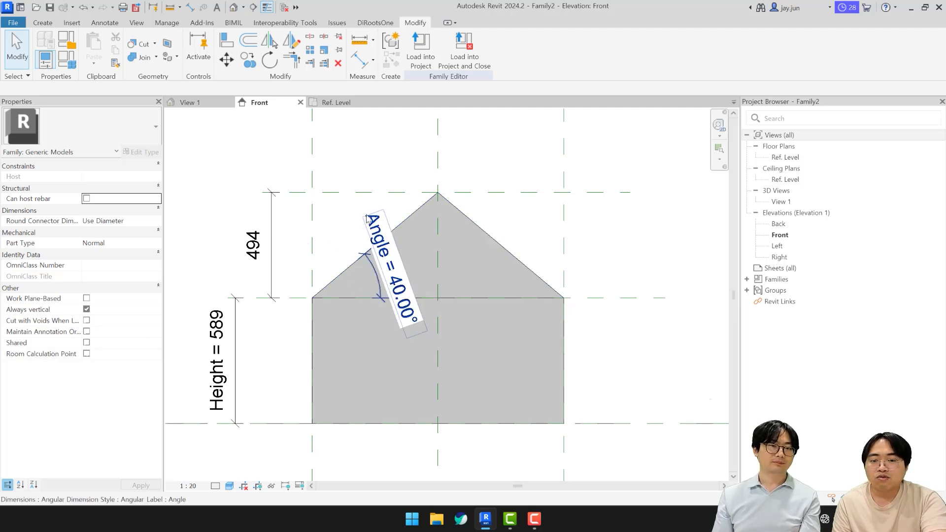
middle_drag(357, 256, 302, 232)
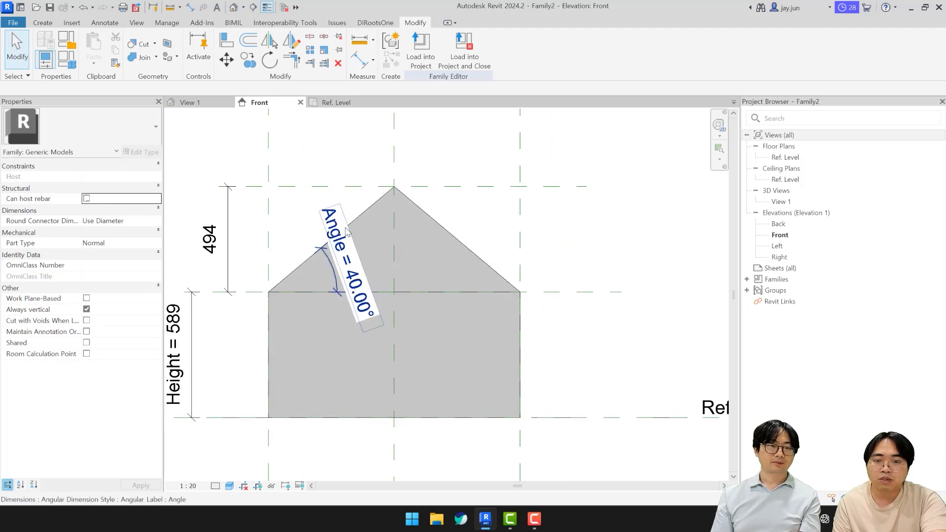
click(67, 61)
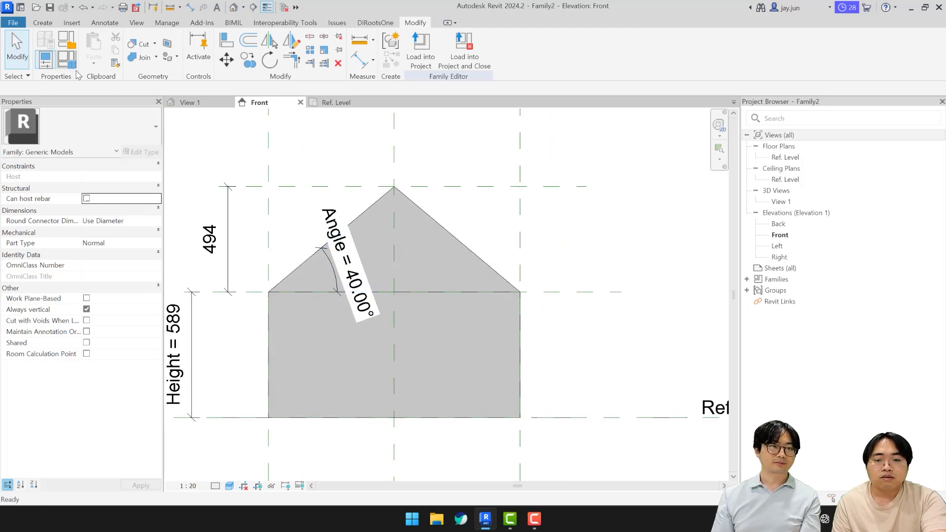
drag(642, 53, 642, 66)
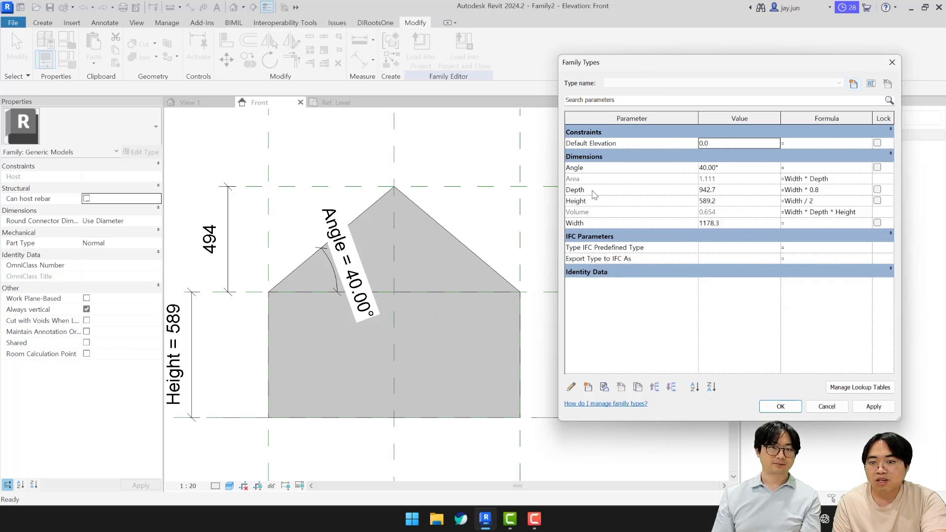
click(593, 224)
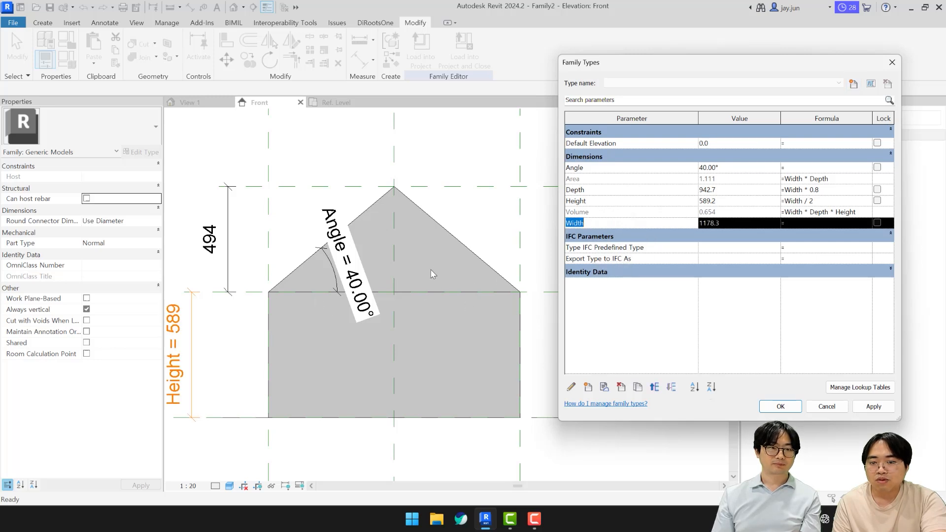
click(618, 310)
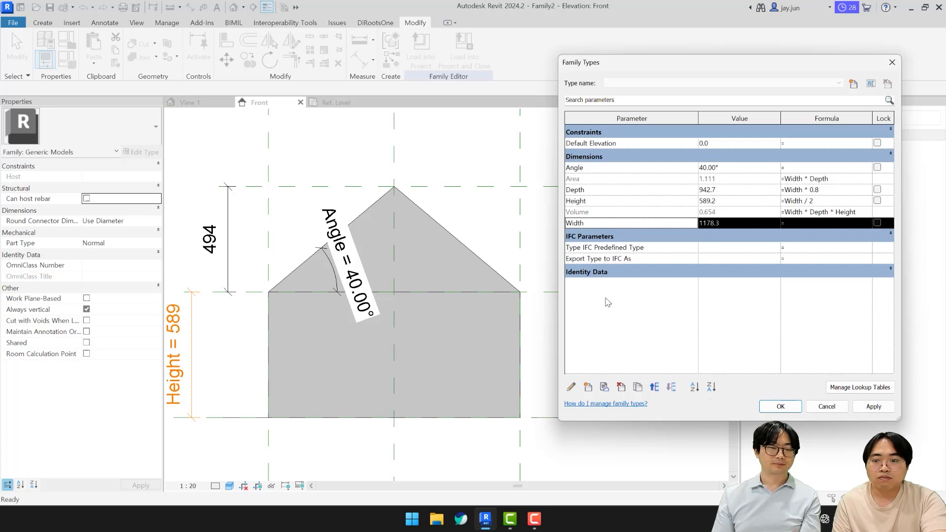
click(589, 388)
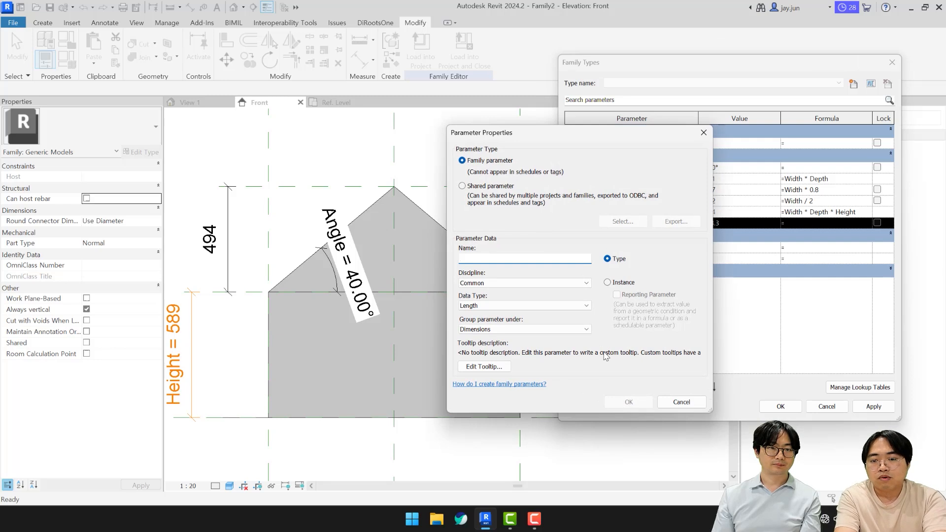
text(Slope Leng)
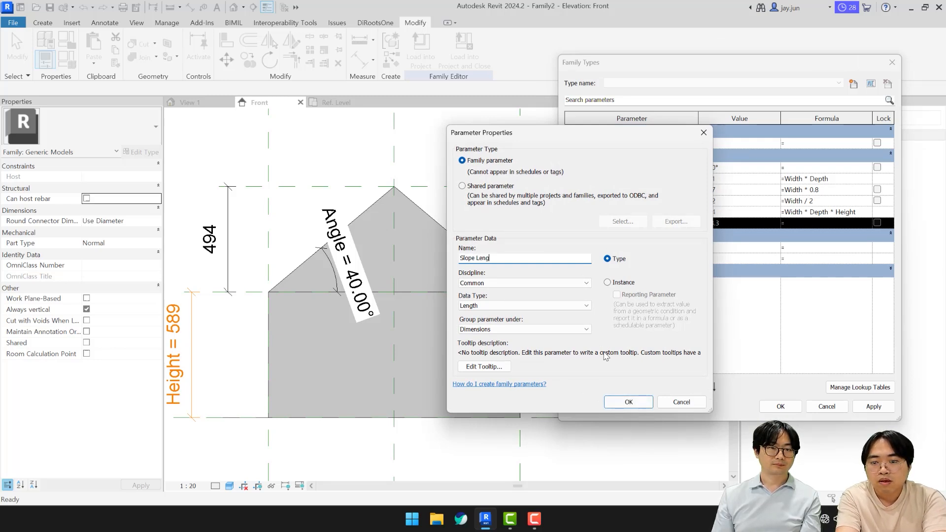
key(Tab)
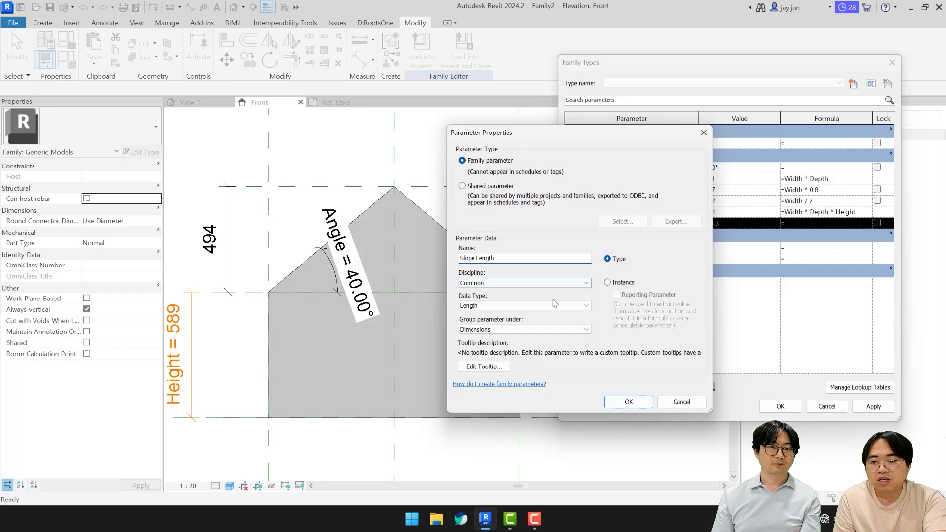
click(628, 402)
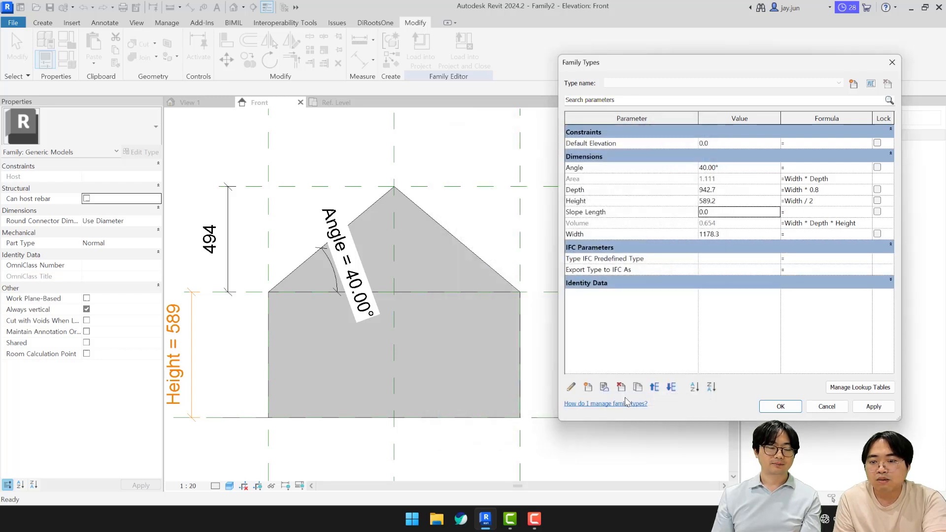
Edit the Slope Length parameter so that it is grouped under Data
click(629, 215)
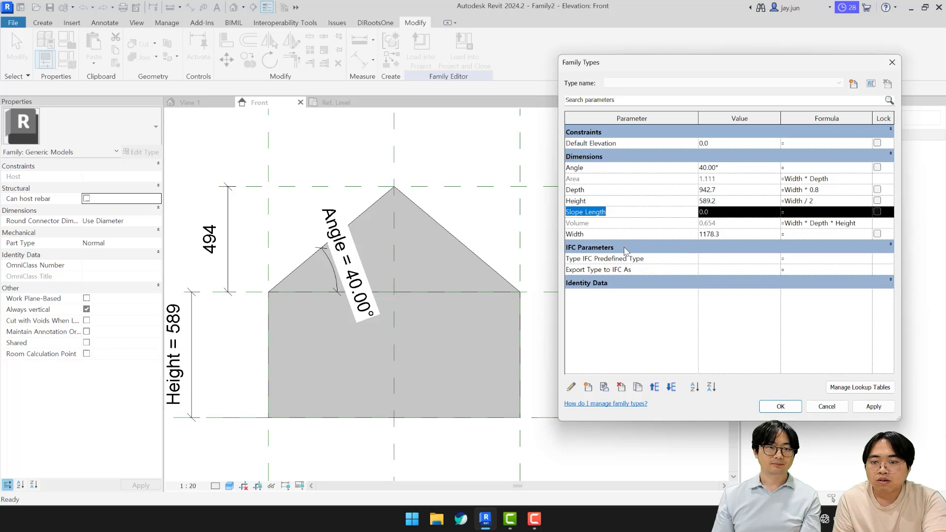
click(571, 388)
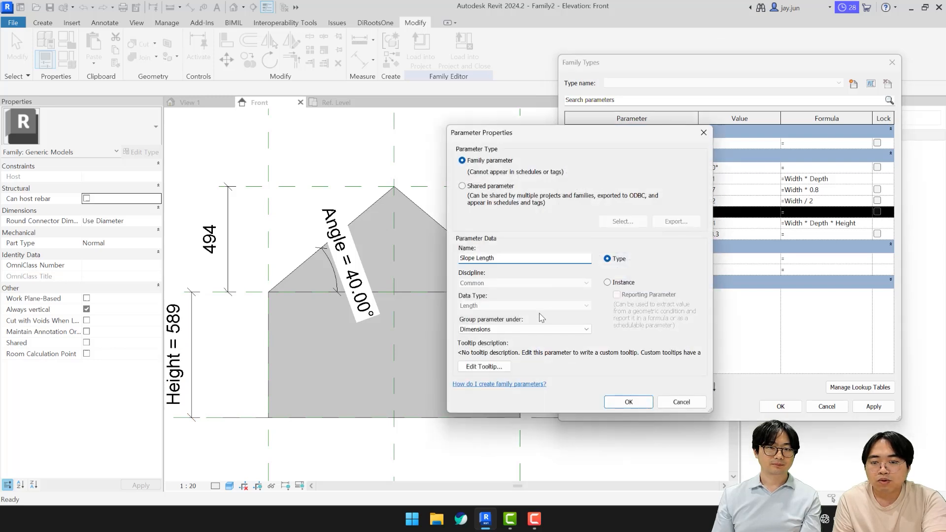
click(537, 329)
scroll(517, 177, up, 2)
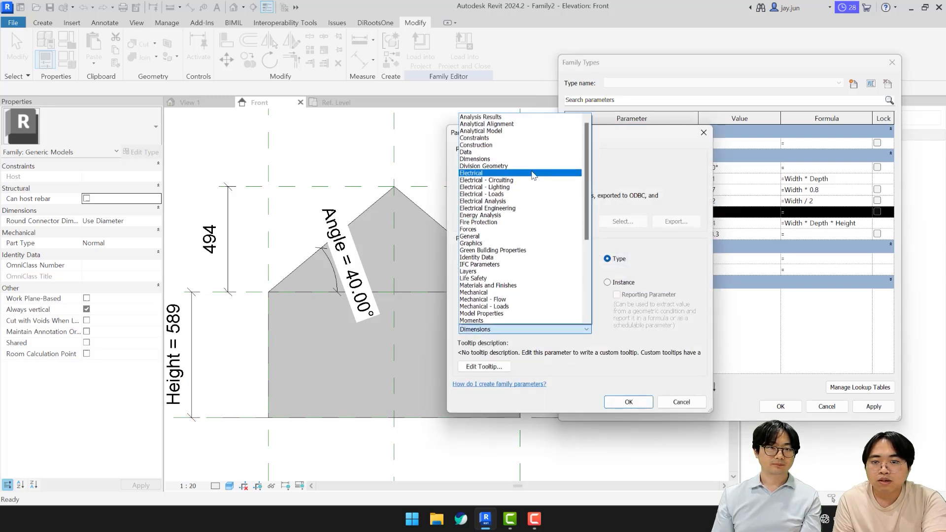
click(630, 403)
click(629, 236)
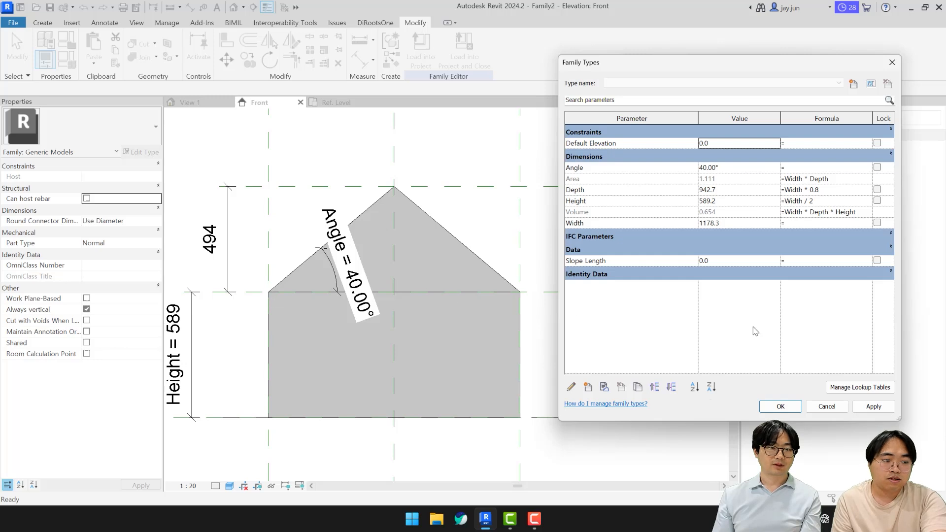
Give Slope Length the formula (Width / 2) / cos(Angle) and accept the family types
click(808, 262)
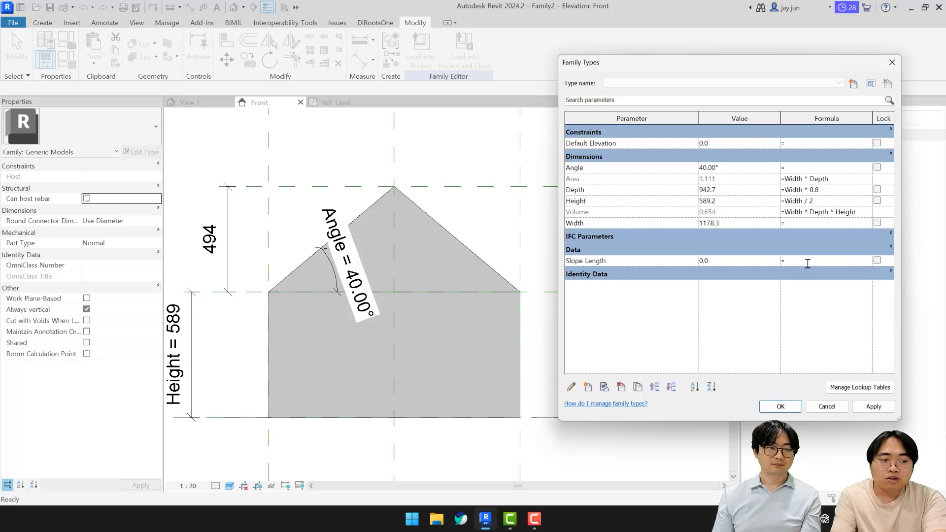
text(Width/2)
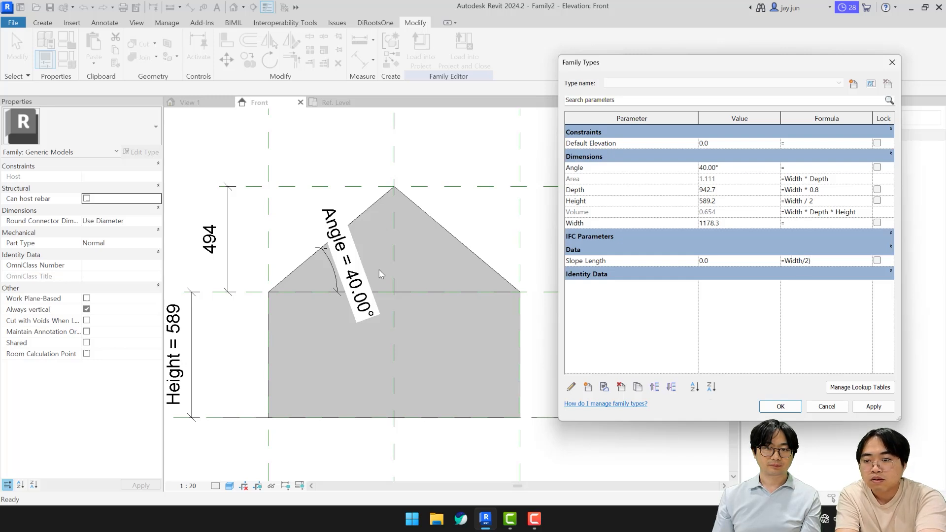
text(()
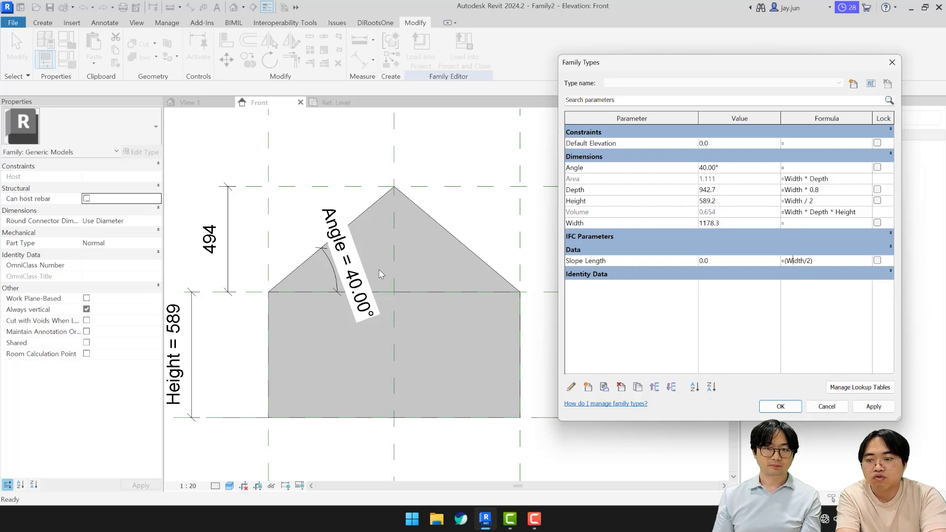
key(Tab)
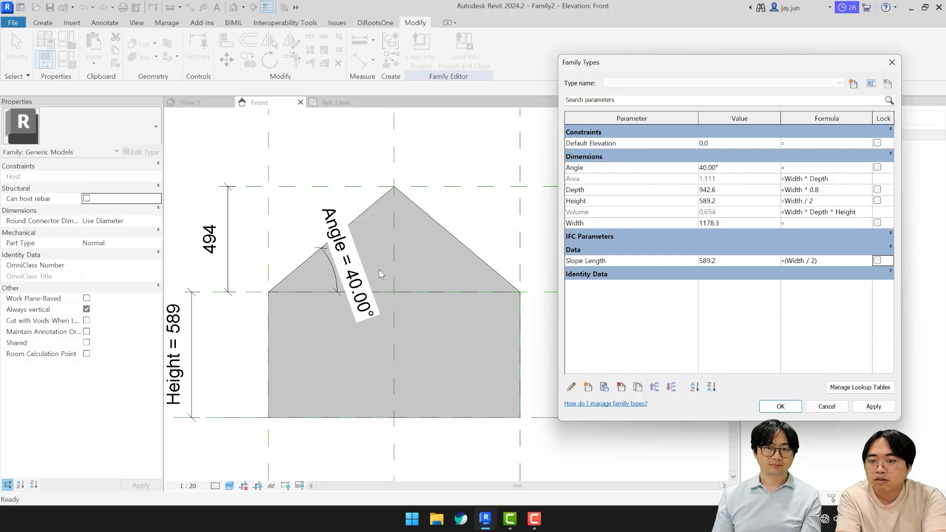
click(833, 264)
click(833, 261)
text(/cos(An)
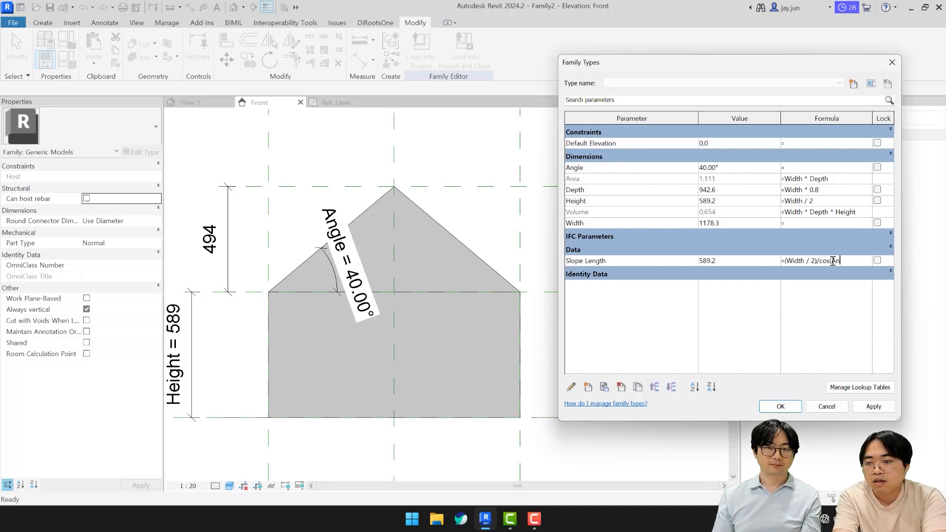
text(gle))
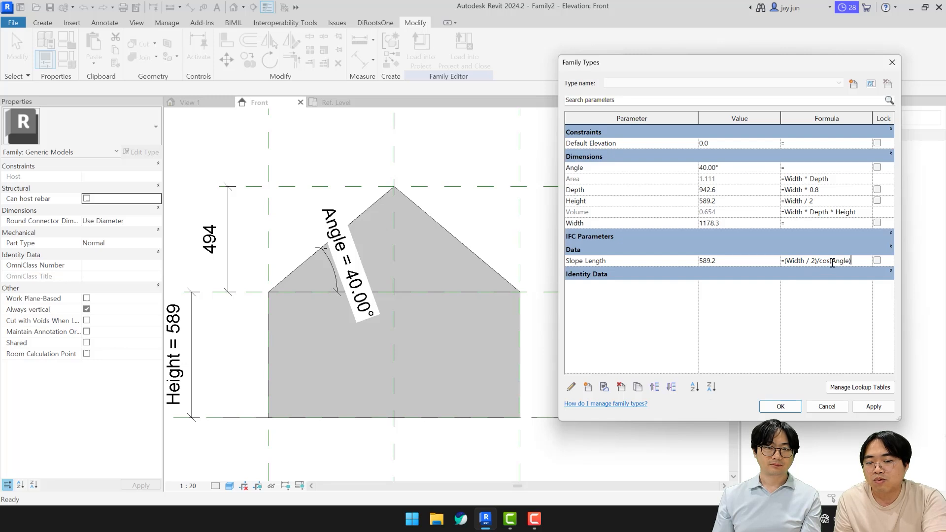
key(Return)
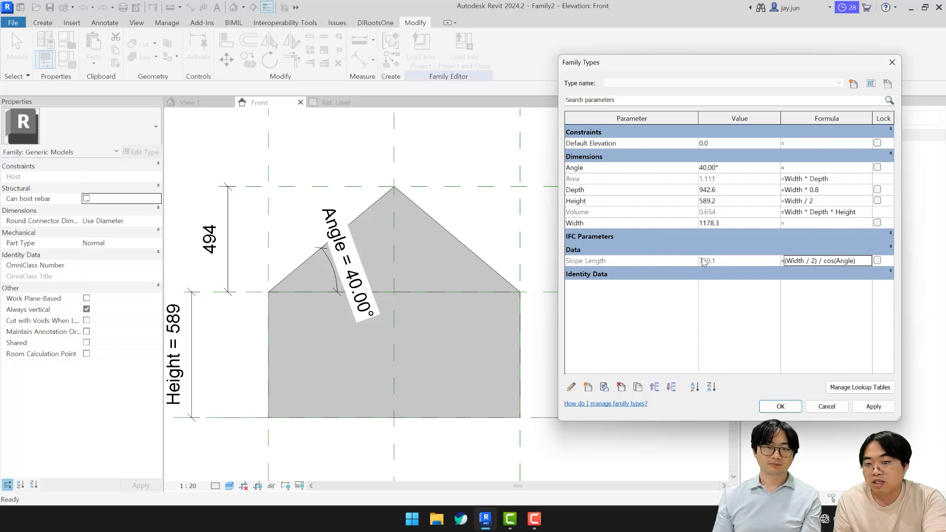
click(779, 407)
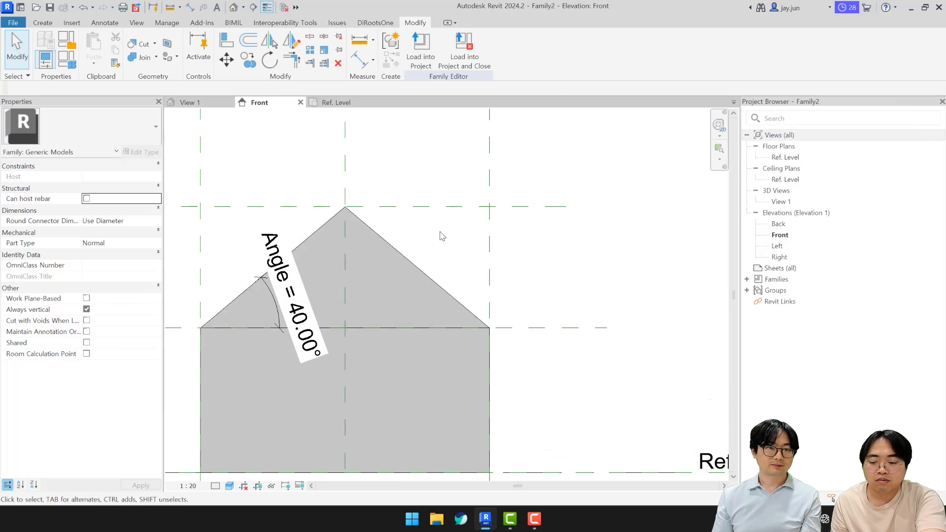
Draw a model line along the roof's right slope, from the apex to the box's top-right corner
key(l)
key(i)
click(345, 207)
click(490, 328)
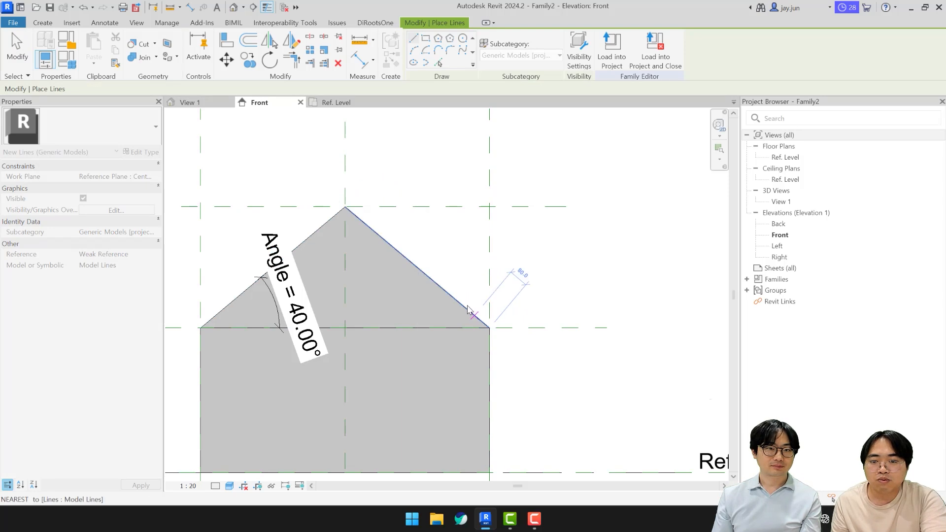
key(Escape)
key(Escape)
Select the slope line and examine its length to compare it with the Slope Length parameter
click(465, 306)
drag(334, 178, 515, 330)
scroll(443, 240, up, 4)
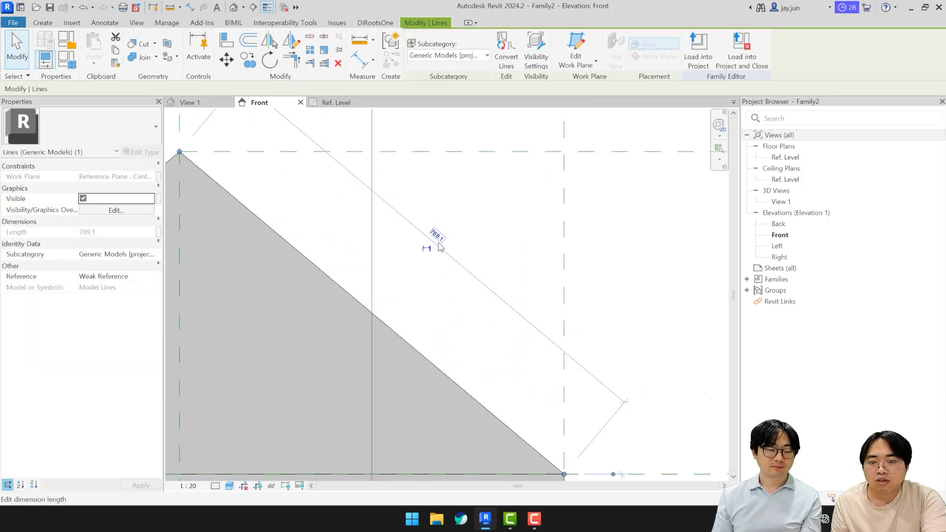
scroll(462, 263, down, 2)
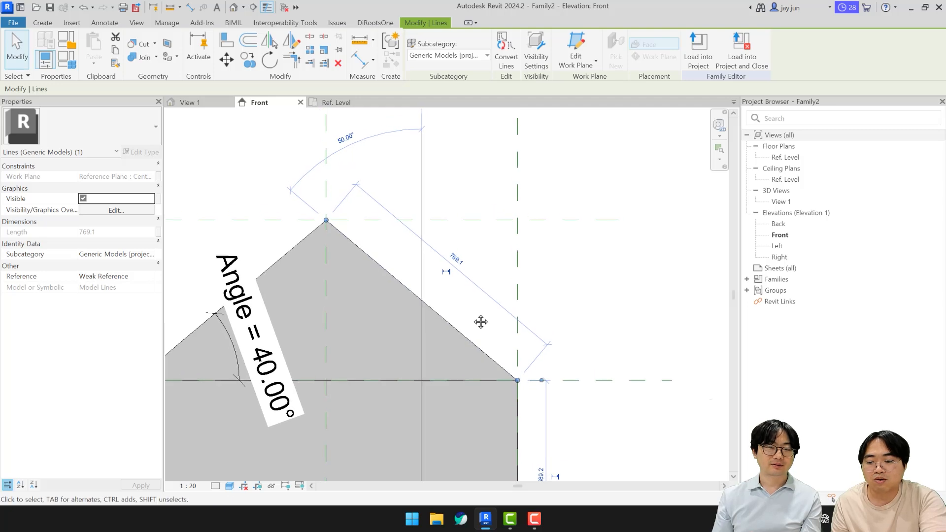
key(Escape)
scroll(473, 317, down, 2)
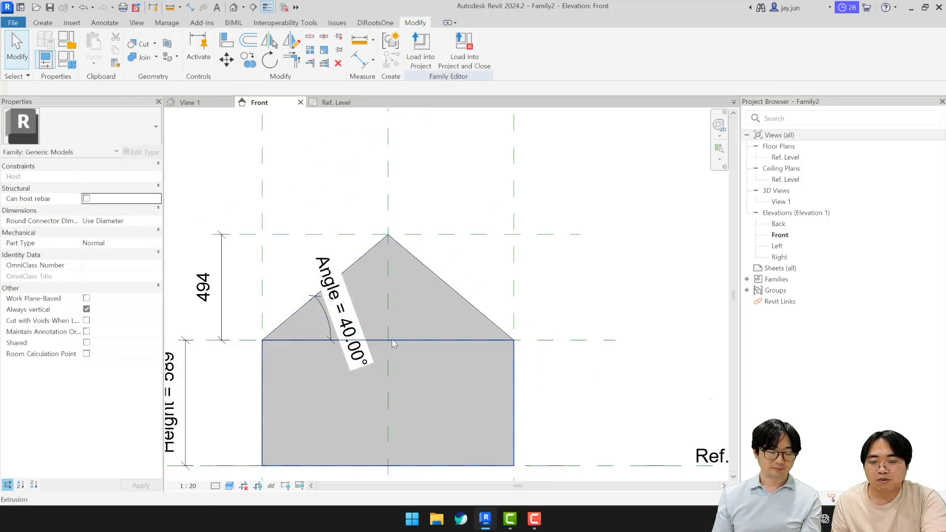
Inspect the exact vertical distance between the box's top plane and the apex reference plane
click(291, 234)
click(211, 285)
scroll(212, 305, up, 2)
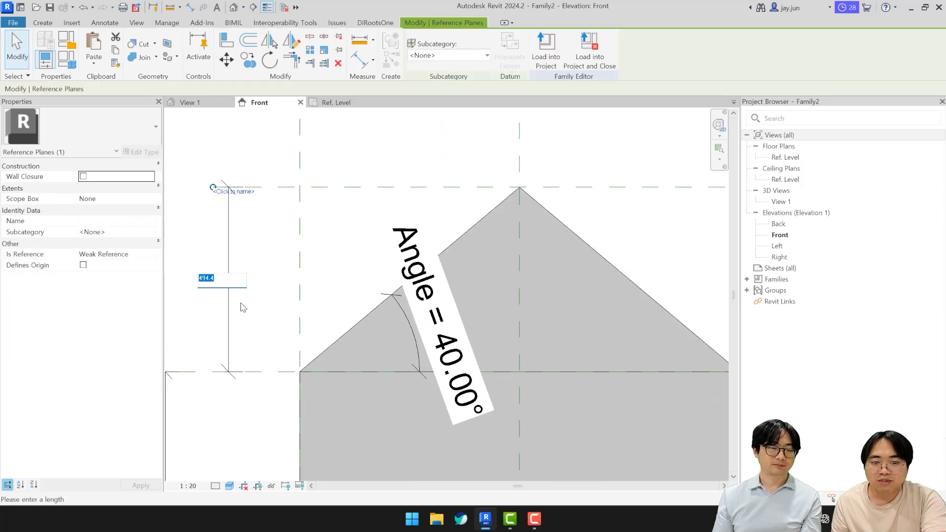
key(Return)
scroll(339, 238, down, 2)
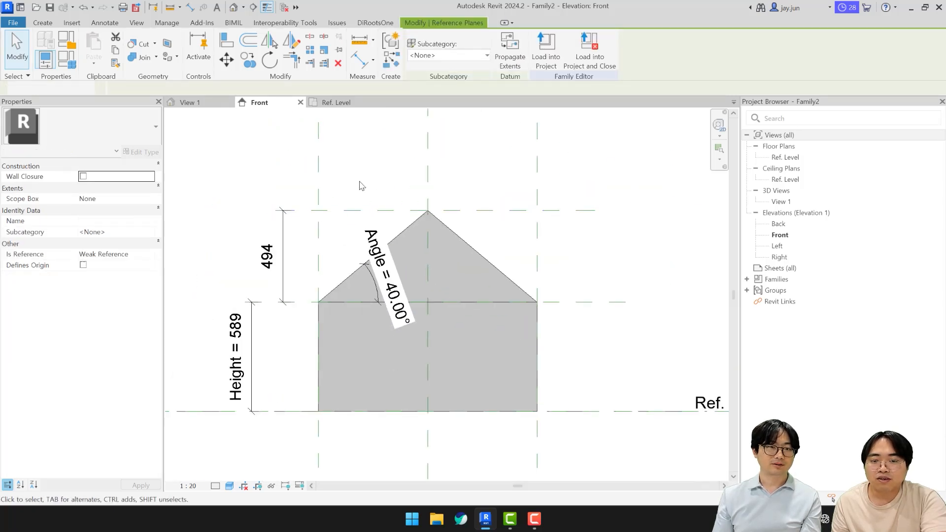
key(Escape)
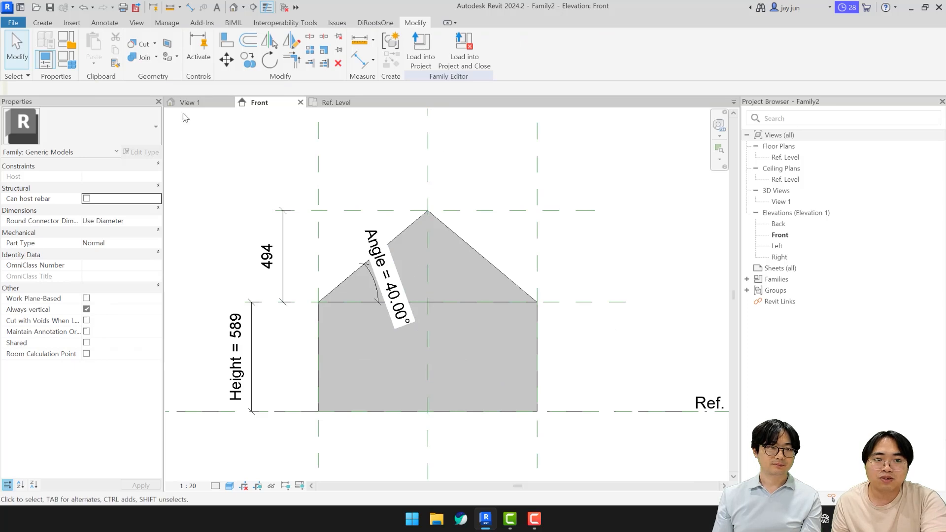
In Family Types, add a family type parameter named Roof Height with data type Length, grouped under Data
middle_drag(537, 245, 488, 247)
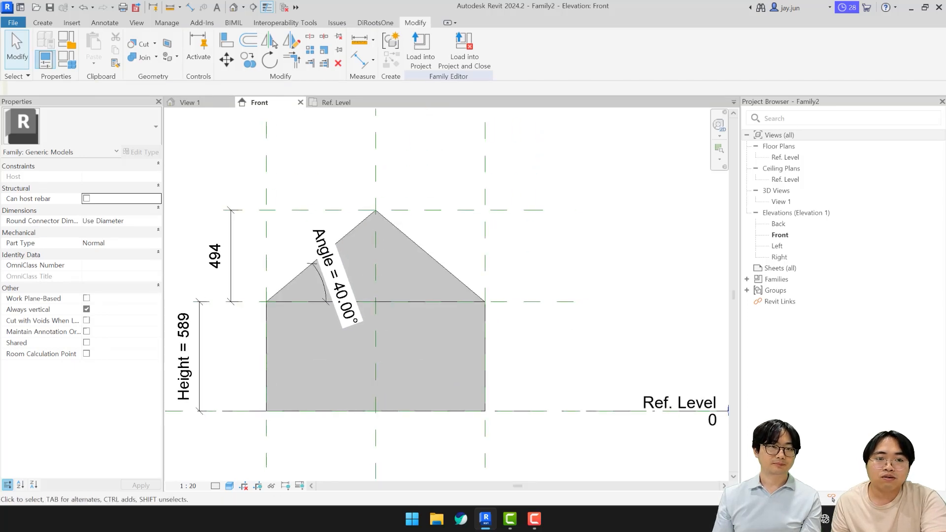
click(67, 59)
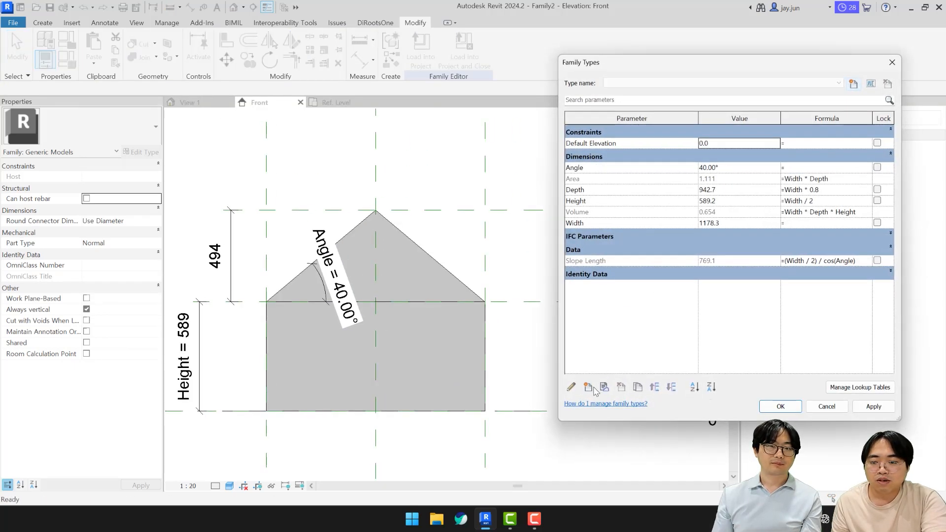
click(589, 387)
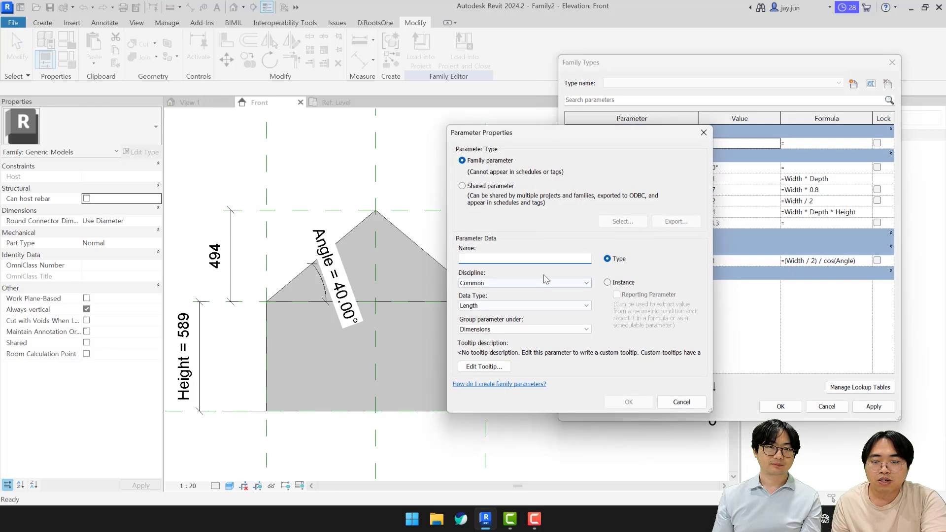
text(R)
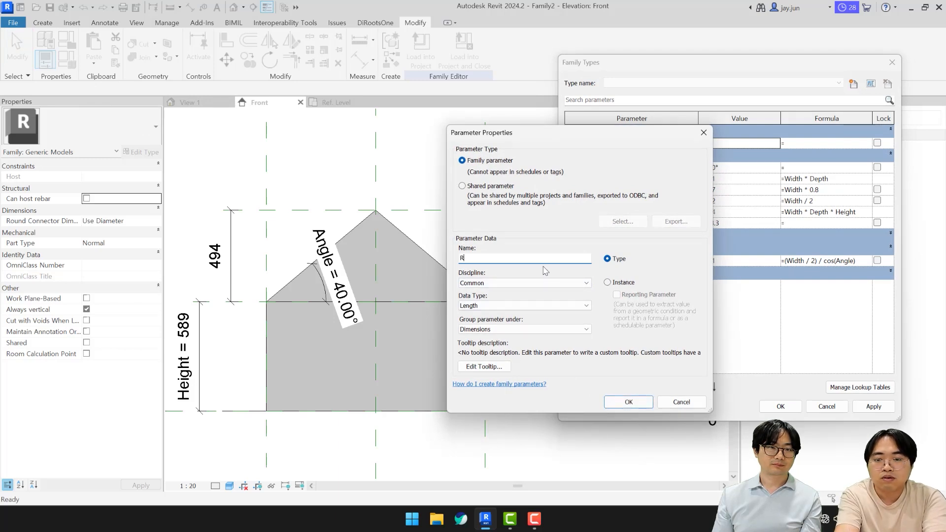
text(oof Heit)
text(ht)
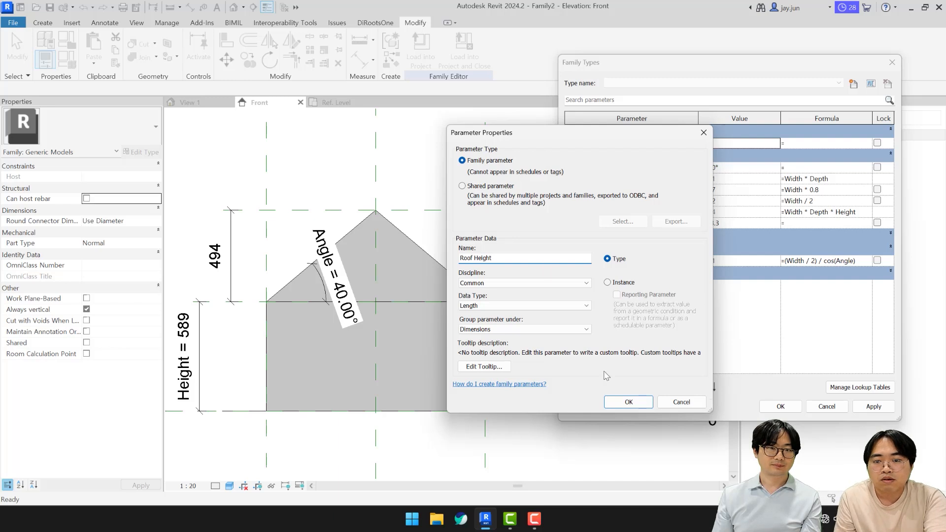
click(522, 306)
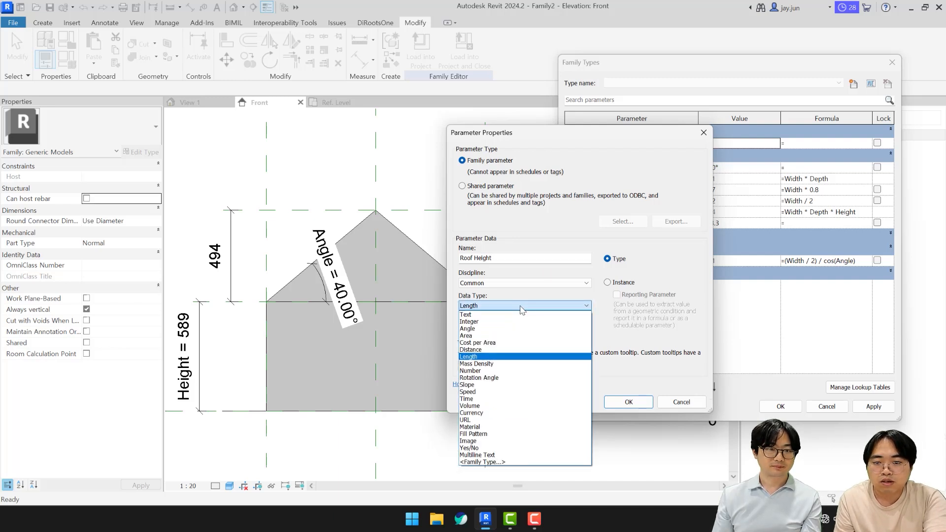
click(522, 310)
drag(512, 138, 328, 115)
scroll(342, 306, up, 1)
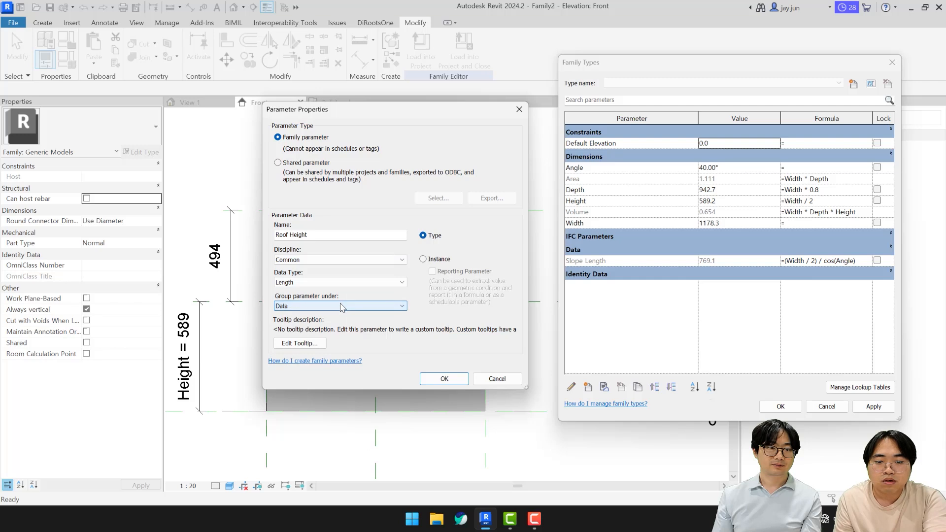
click(459, 376)
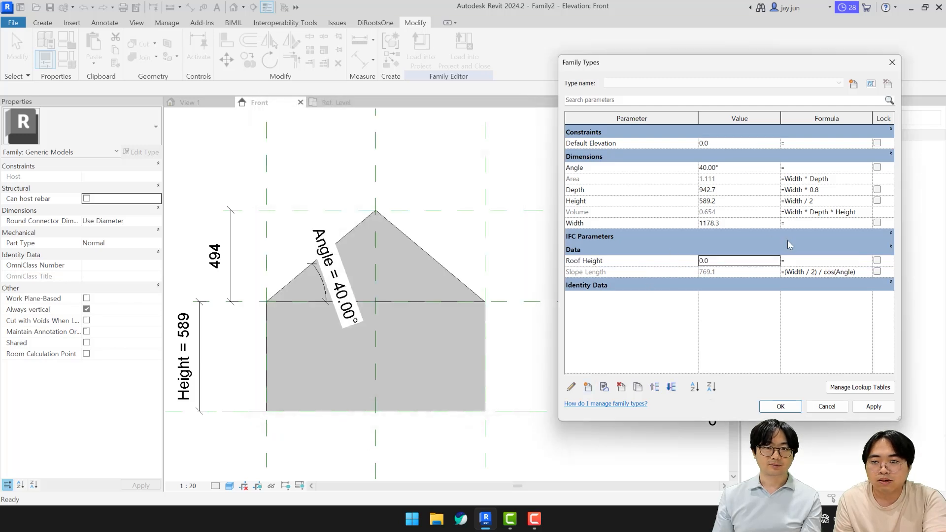
Copy the Slope Length formula into the Roof Height parameter's formula
click(808, 261)
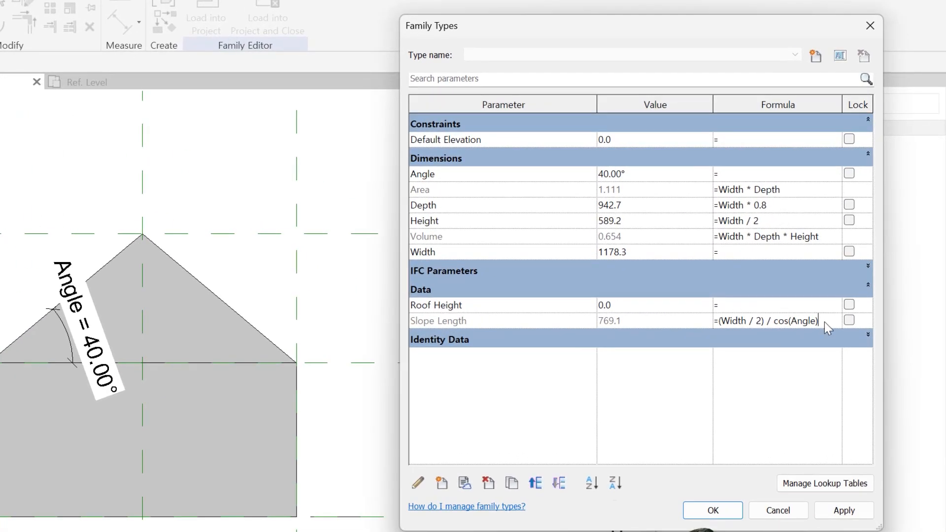
drag(853, 281, 839, 284)
drag(805, 325, 715, 345)
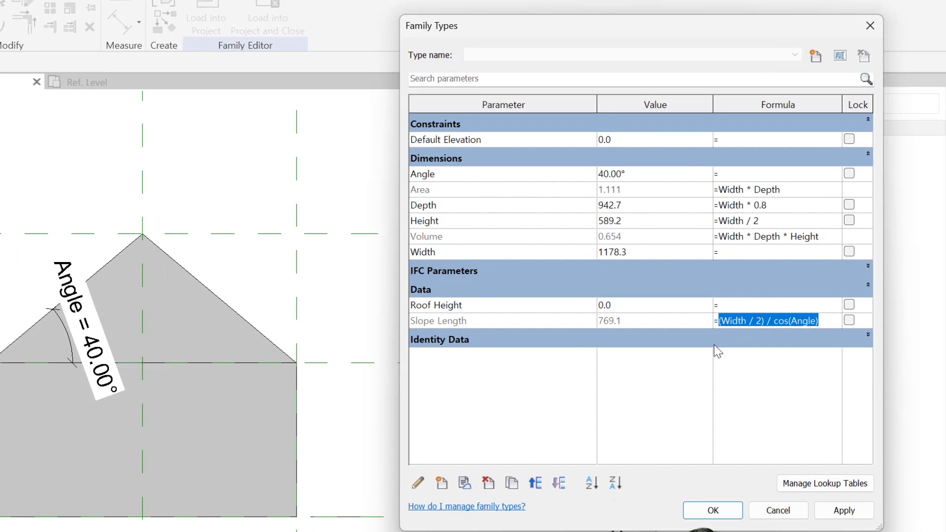
key(ctrl+c)
click(734, 306)
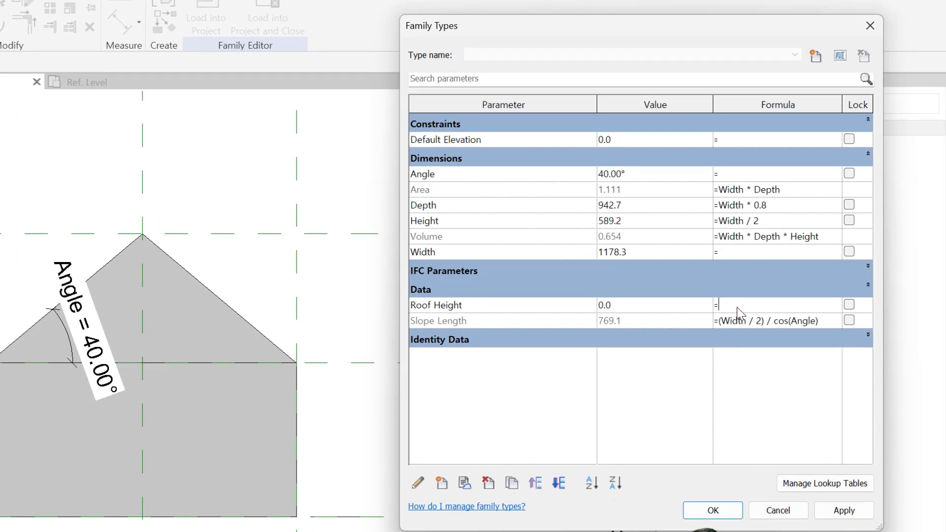
key(ctrl+v)
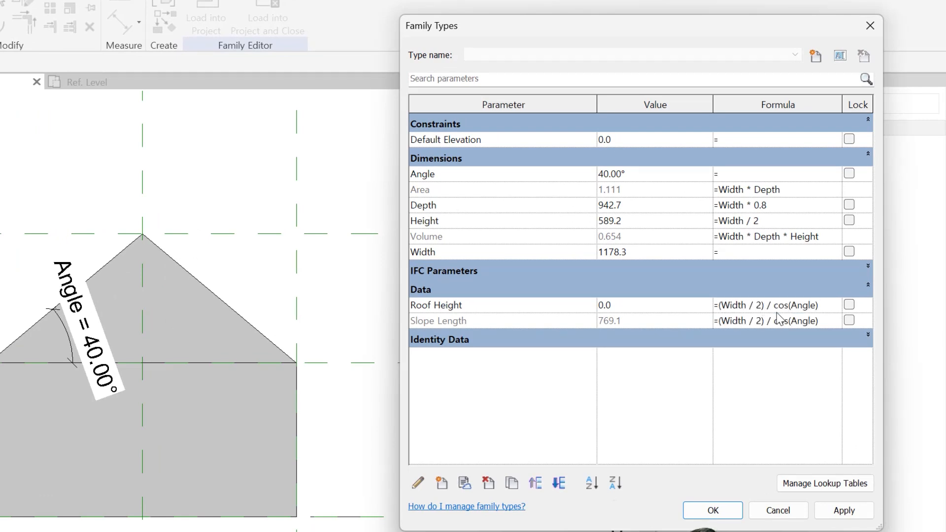
Change the Roof Height formula to (Width / 2) * tan(Angle)
key(BackSpace)
text(*)
key(BackSpace)
key(BackSpace)
key(BackSpace)
text(tan)
key(Return)
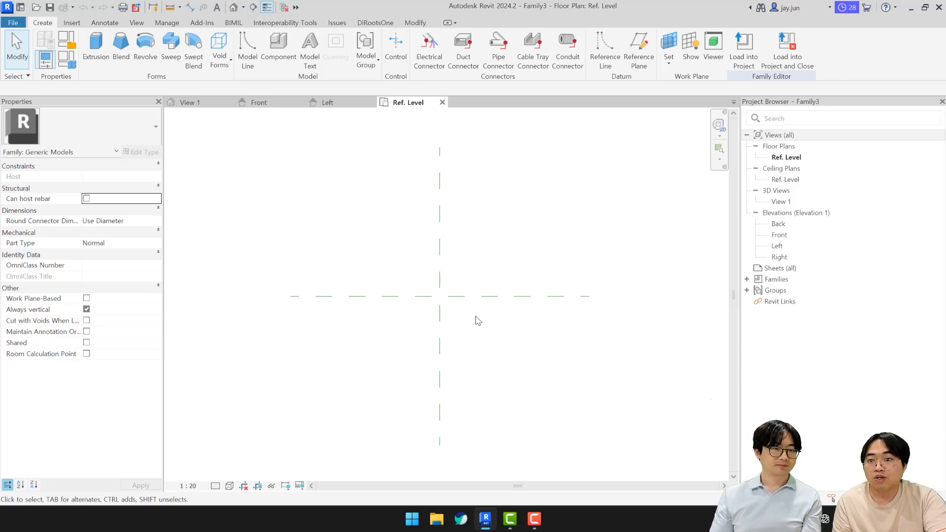
In the new family's Ref. Level plan, draw two vertical reference planes about 563 mm and 1237 mm right of the vertical center plane
middle_drag(535, 352, 533, 354)
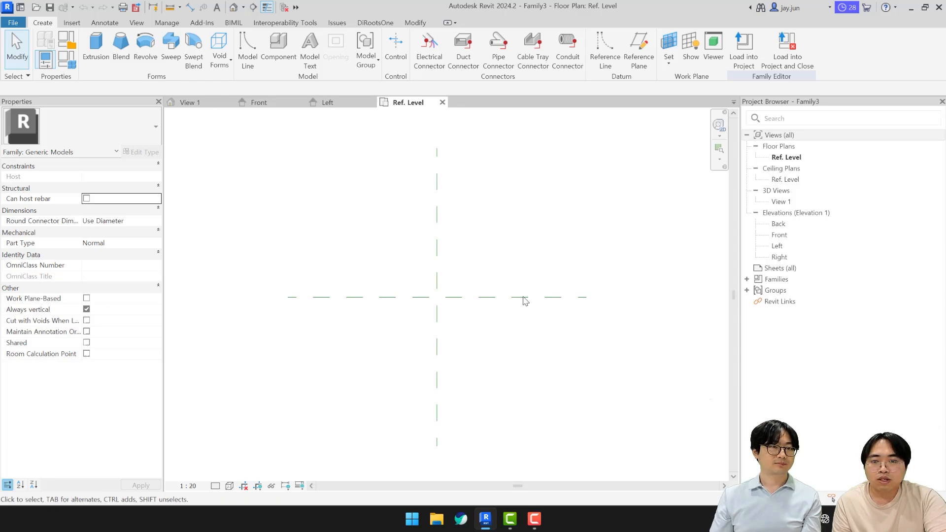
scroll(493, 275, up, 1)
key(r)
key(p)
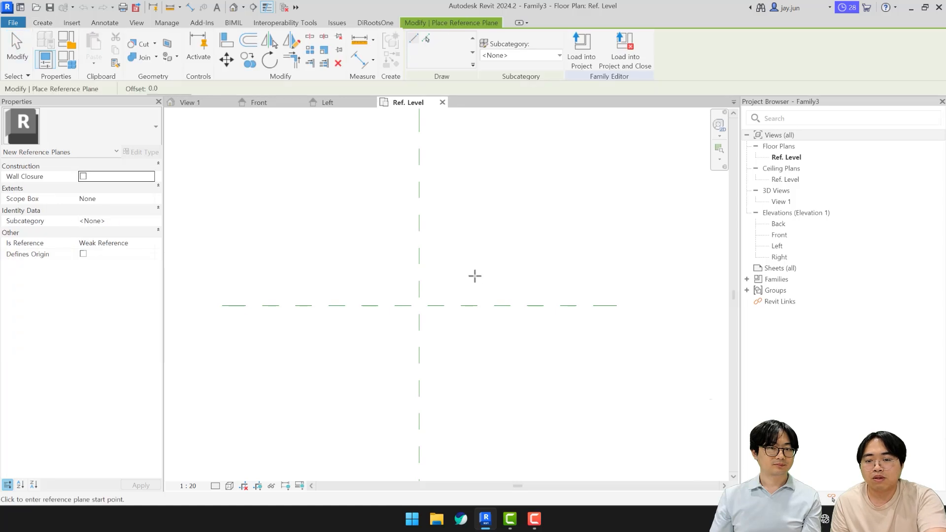
click(475, 276)
click(475, 353)
click(541, 285)
click(542, 352)
key(Escape)
key(Escape)
Dimension the gap from the center plane to the first new reference plane, and the gap between the two new planes
scroll(520, 353, up, 1)
middle_drag(520, 354, 517, 363)
key(d)
key(i)
click(399, 359)
click(463, 358)
click(444, 370)
click(462, 349)
click(539, 345)
click(514, 400)
key(Escape)
key(Escape)
Label the dimension from the center plane to the first new reference plane with a new type parameter named Radius
click(463, 352)
click(446, 371)
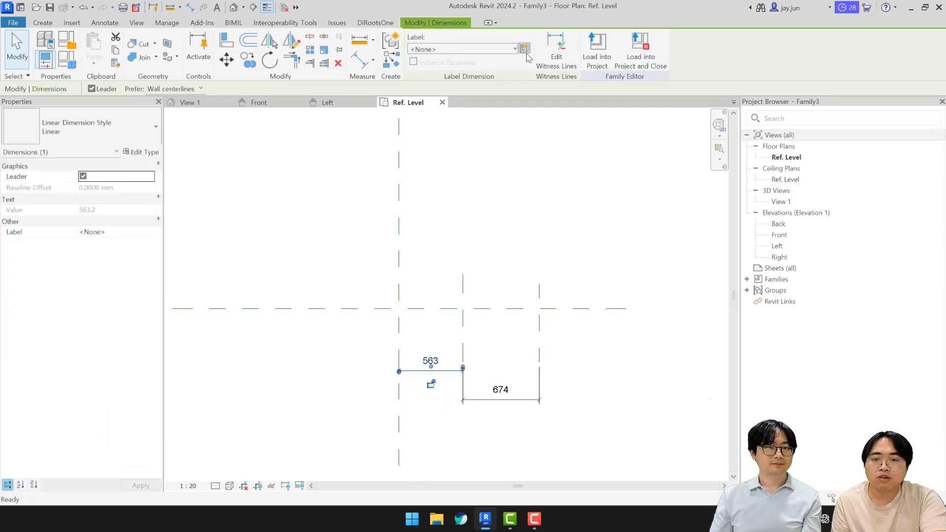
click(526, 54)
text(Radius)
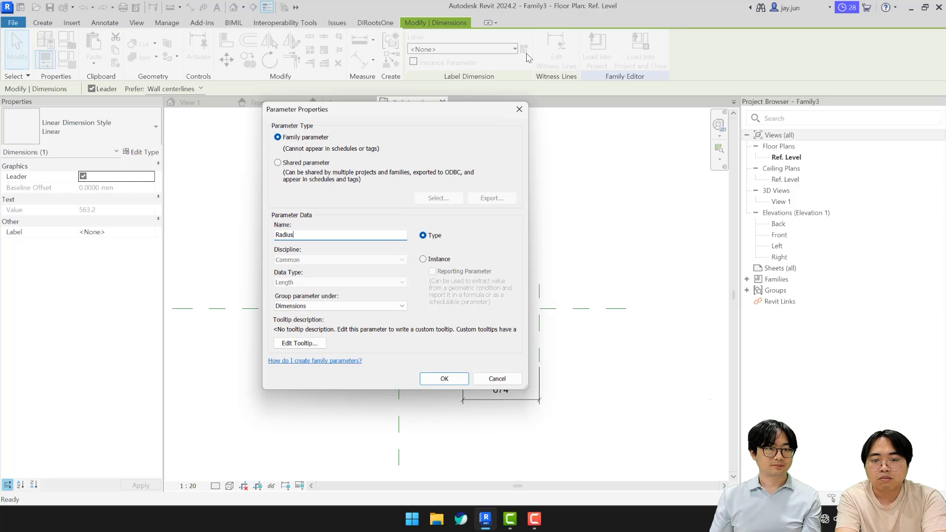
click(445, 379)
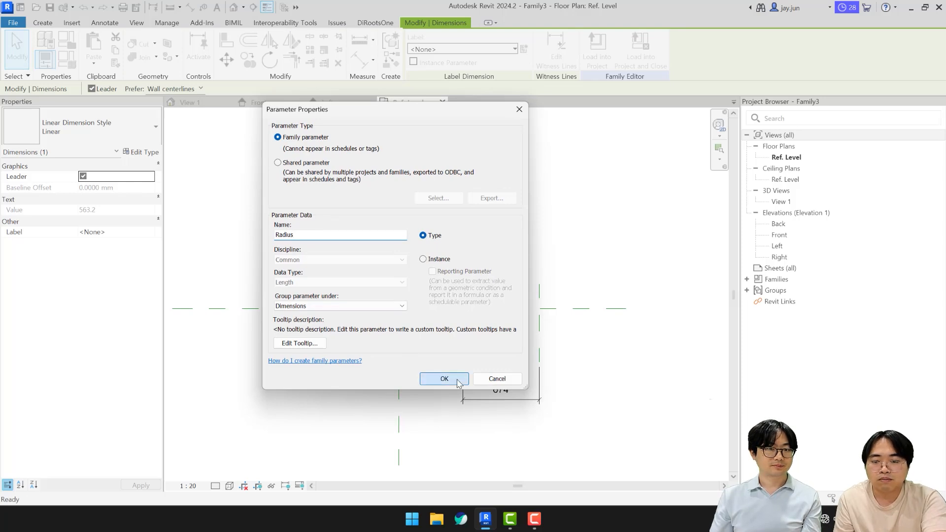
Label the dimension between the two new vertical reference planes with a new type parameter named Width
click(537, 401)
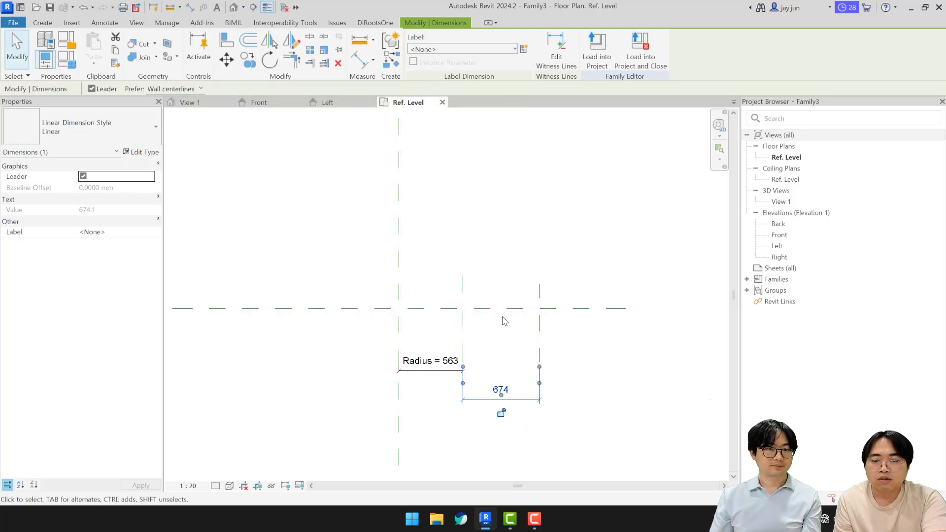
click(525, 49)
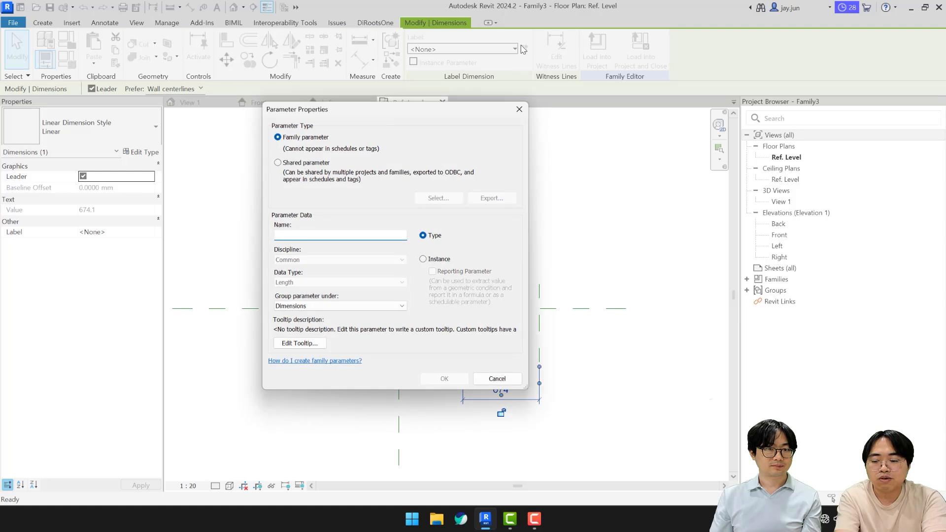
text(W)
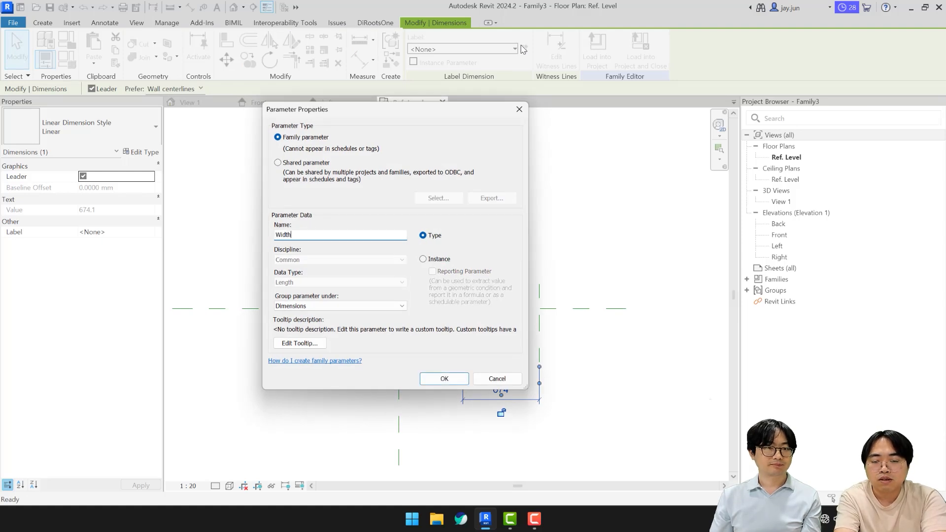
text(idth)
key(Return)
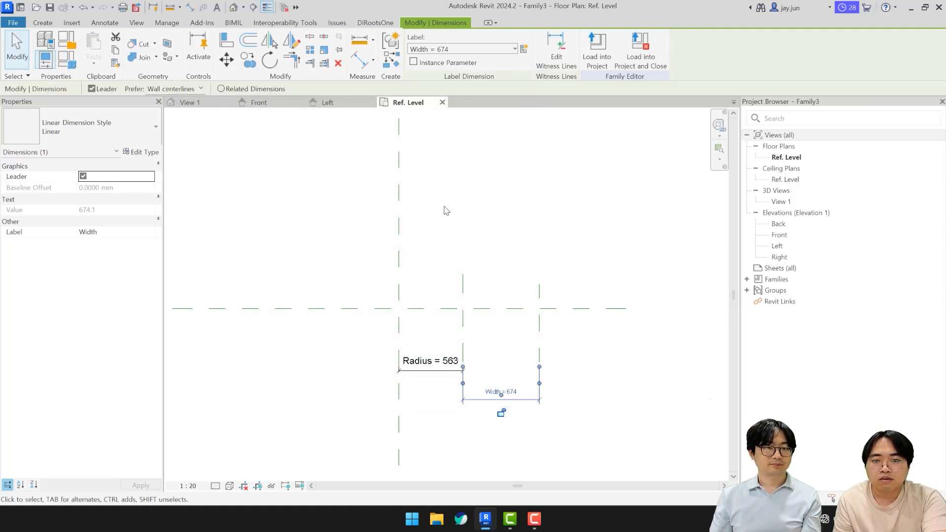
click(446, 211)
In the Front elevation, draw a horizontal reference plane about 525 mm above the Ref. Level, crossing the two new vertical planes
click(274, 103)
key(r)
key(p)
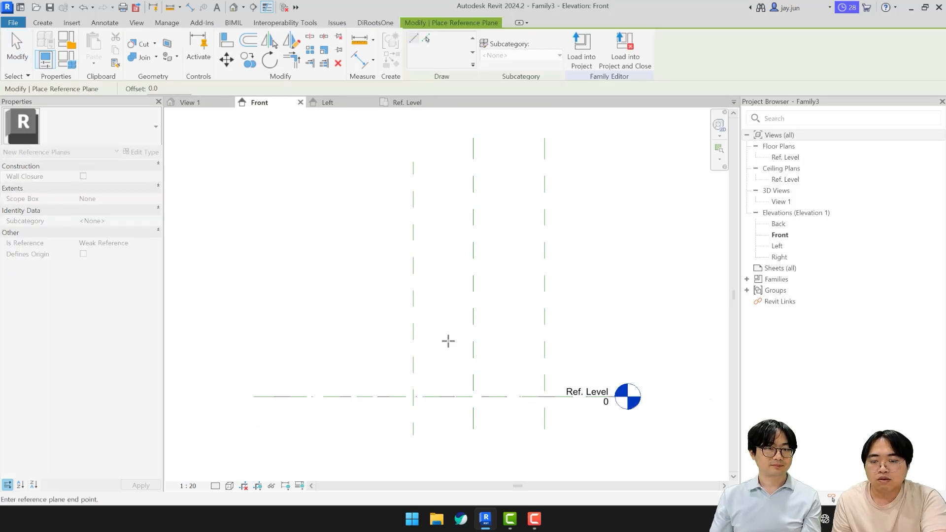
click(589, 340)
key(Escape)
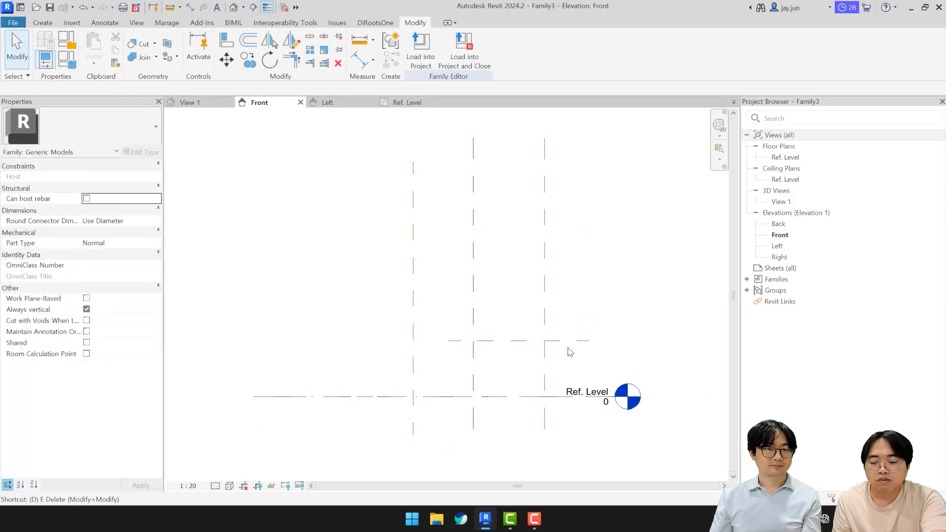
Dimension the vertical gap between the Ref. Level and the new horizontal reference plane
key(i)
click(465, 396)
click(462, 340)
click(615, 335)
key(Escape)
key(Escape)
Label the vertical dimension with a new type parameter named Height
click(606, 369)
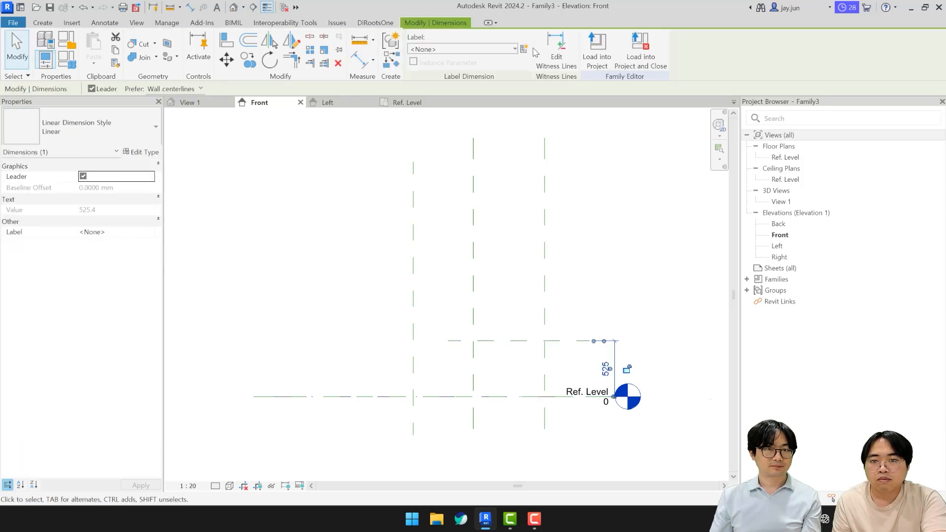
click(524, 49)
text(He)
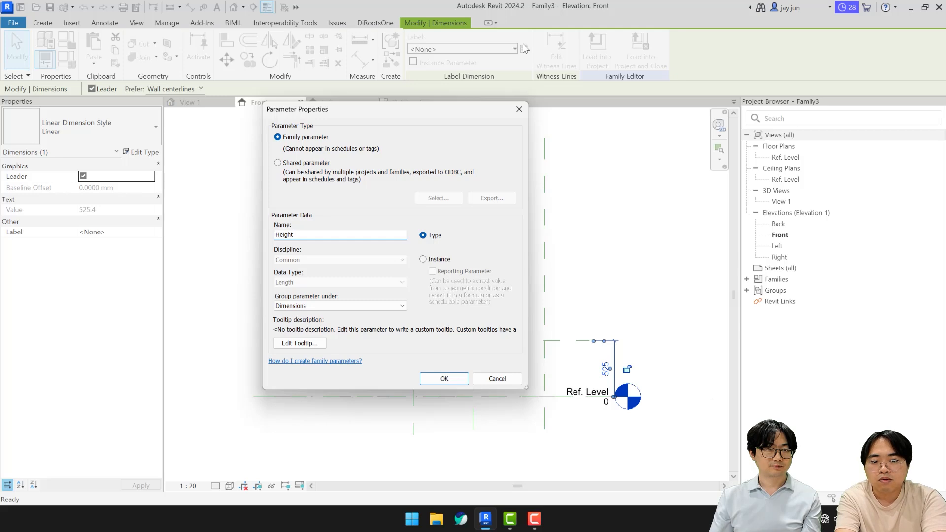
text(ight)
key(Return)
click(594, 275)
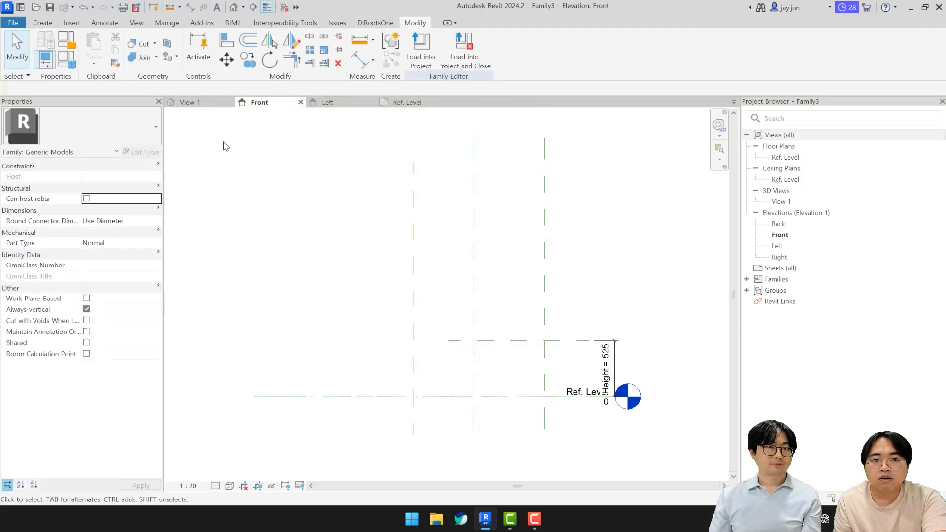
Start a Revolve and draw its axis line 700 mm long down the vertical center plane from the height plane
click(42, 22)
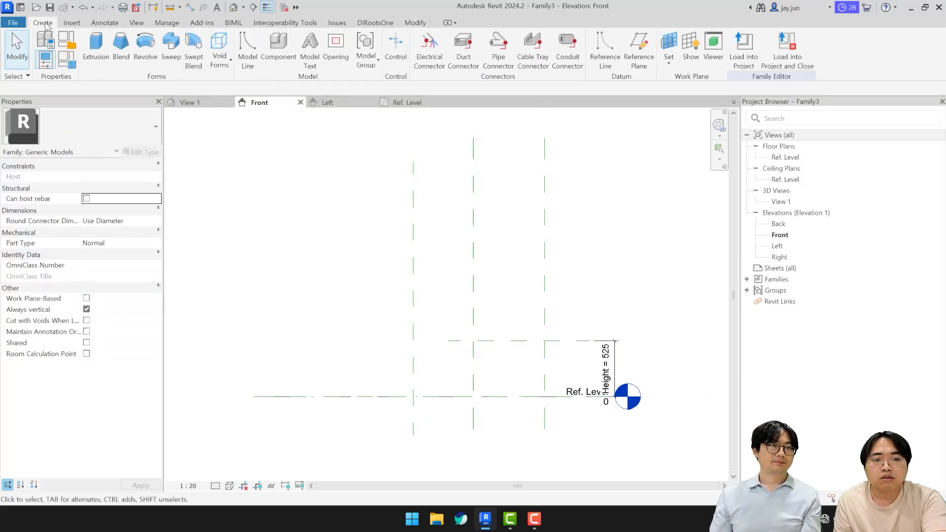
click(151, 59)
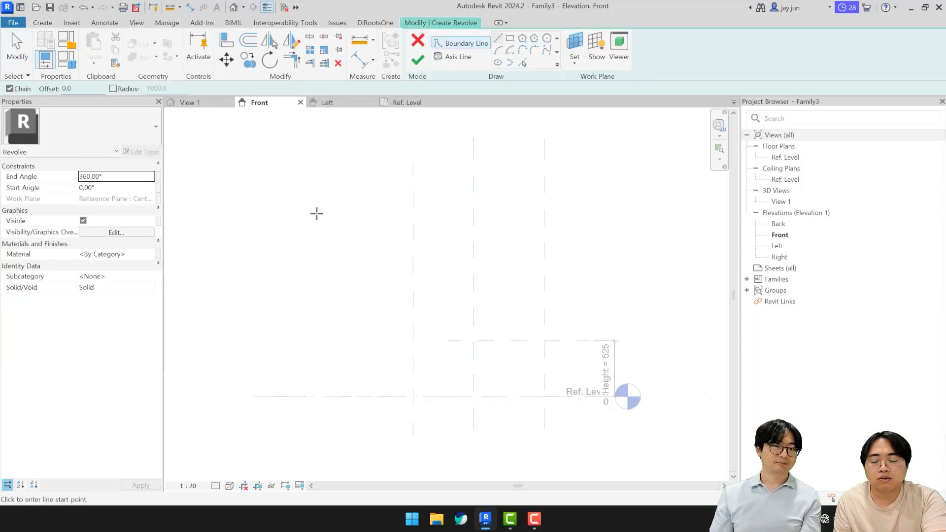
middle_drag(435, 304, 414, 294)
click(458, 57)
click(390, 333)
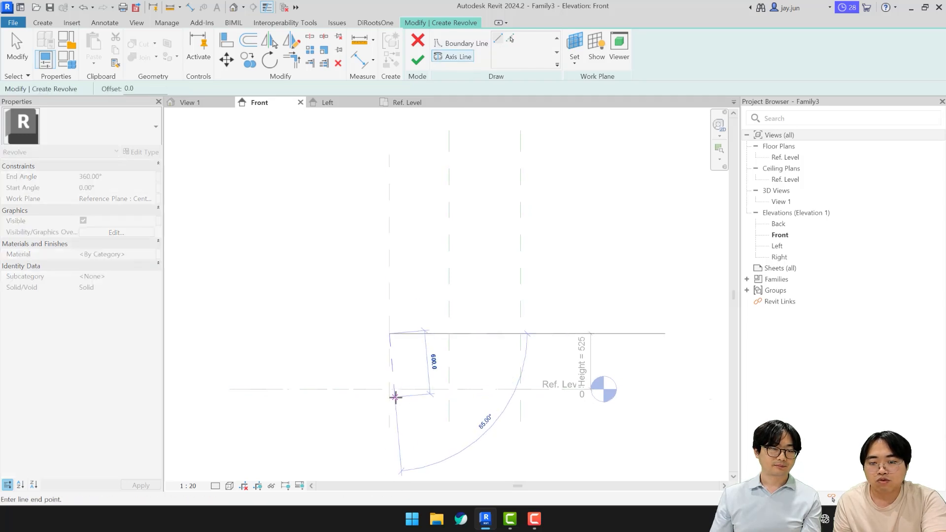
click(389, 408)
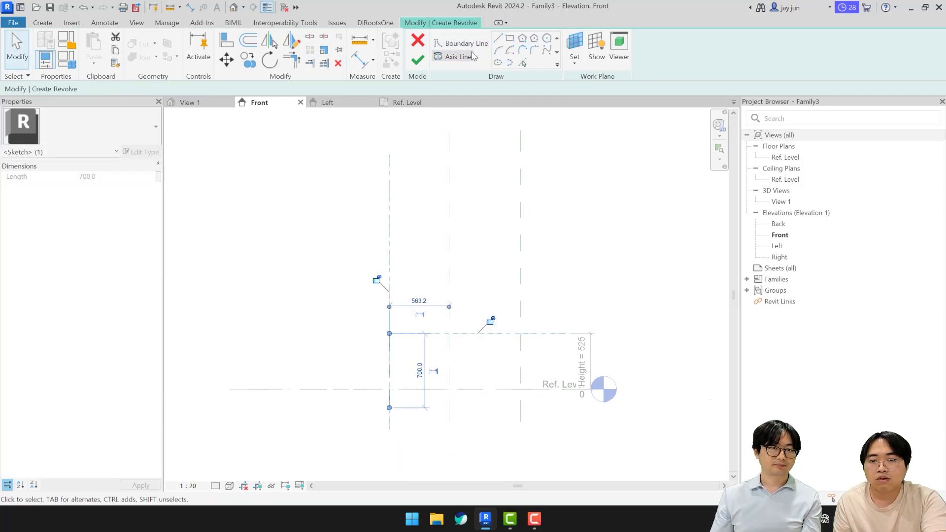
Sketch the revolve's rectangular boundary between the two new vertical planes, from the height plane to the Ref. Level
click(467, 44)
click(449, 334)
click(520, 389)
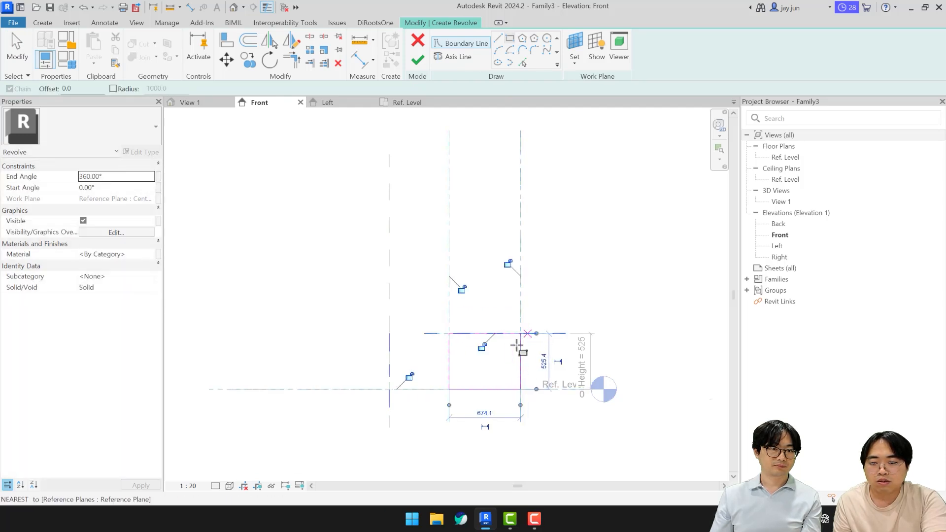
Lock all four sides of the rectangular profile to their reference planes and finish the revolve
click(409, 377)
click(482, 347)
click(461, 290)
click(507, 264)
click(418, 60)
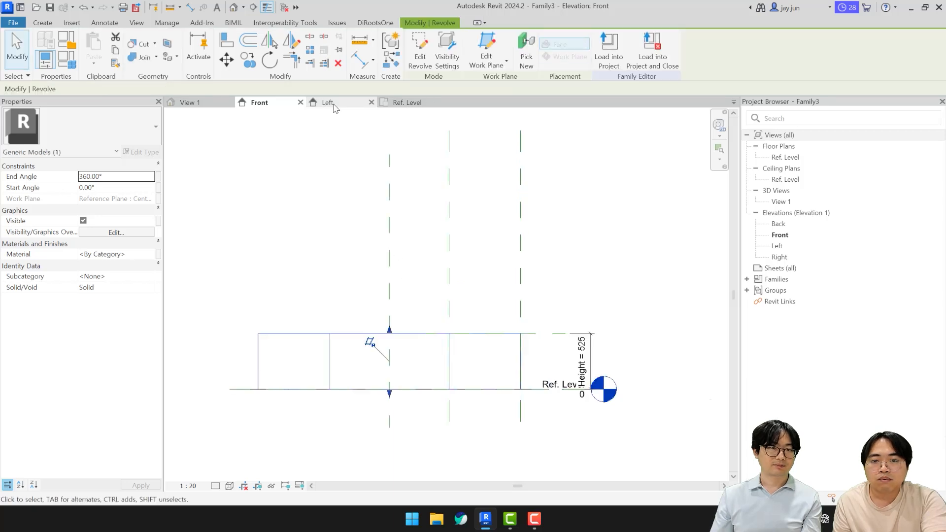
In the Ref. Level plan, set the revolved ring's End Angle to 45°
click(400, 103)
middle_drag(455, 313, 500, 317)
scroll(449, 319, up, 1)
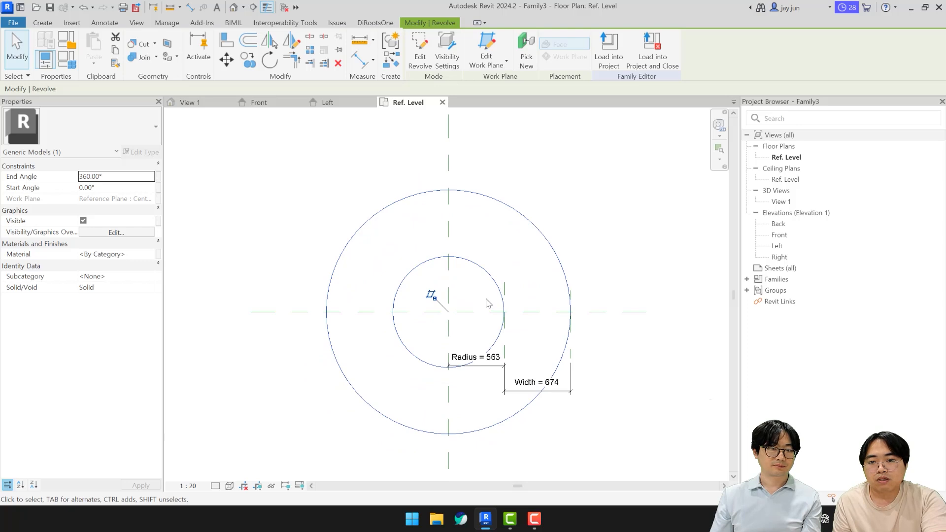
click(487, 296)
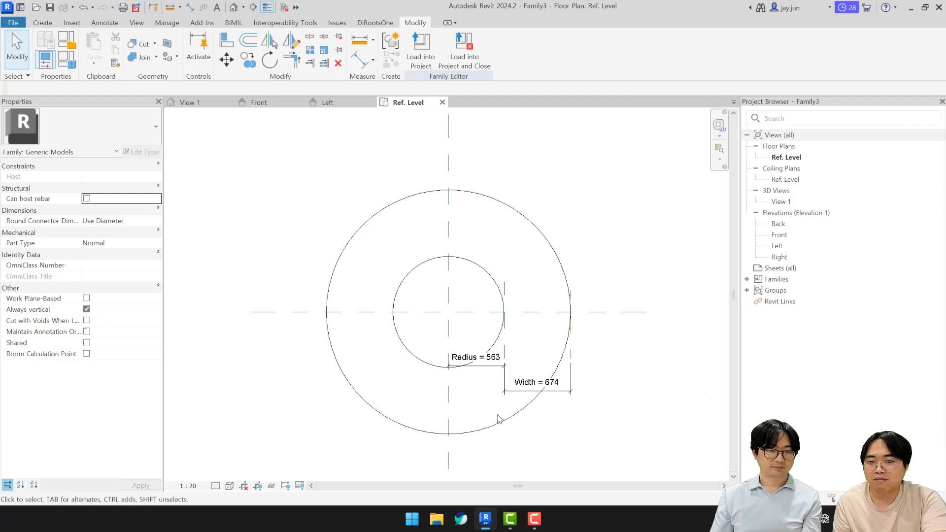
click(543, 260)
click(131, 182)
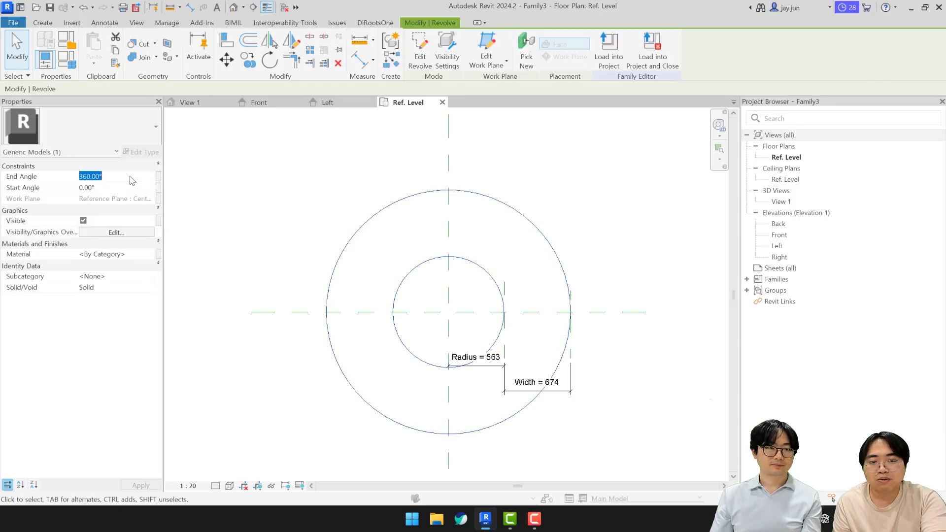
text(45)
key(Return)
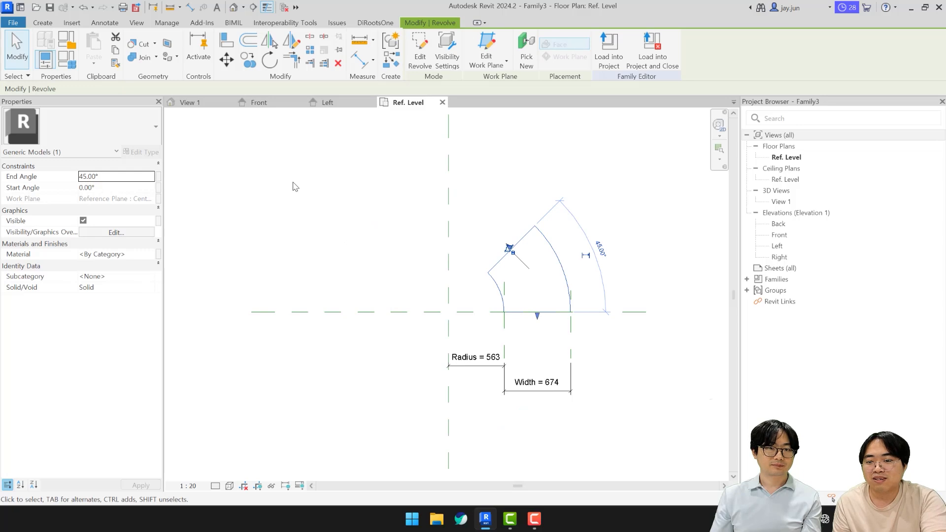
click(662, 308)
Switch the Ref. Level plan to the Shaded visual style and center the arc segment with its dimensions
scroll(550, 291, up, 1)
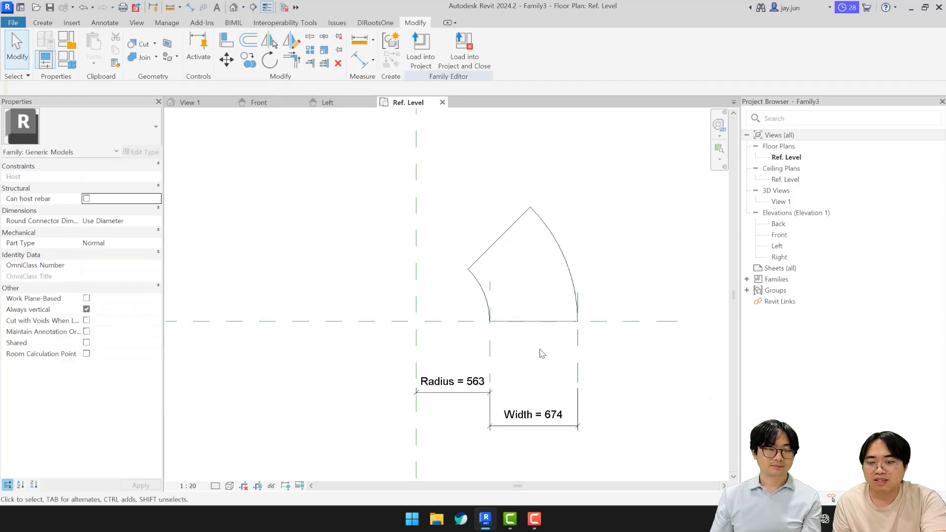
mouse_move(537, 369)
middle_down()
mouse_move(426, 362)
mouse_move(509, 372)
mouse_move(467, 349)
middle_up()
scroll(521, 369, down, 1)
scroll(421, 345, up, 2)
key(s)
key(d)
scroll(475, 359, up, 1)
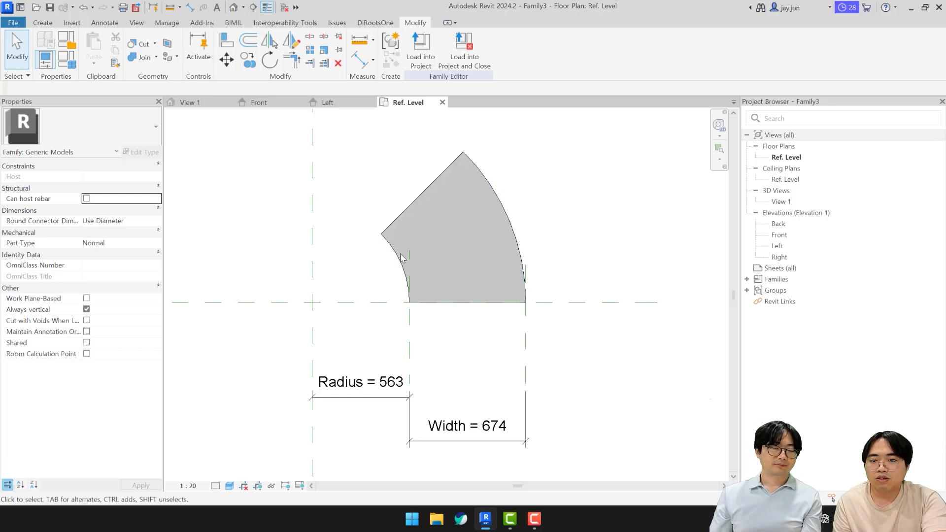
mouse_move(473, 318)
middle_down()
mouse_move(477, 323)
mouse_move(400, 347)
middle_up()
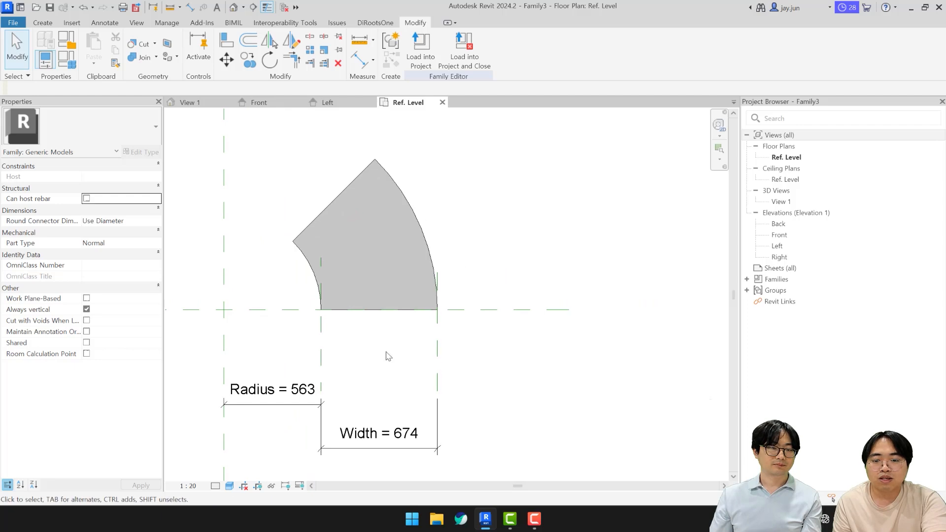
Add a family type parameter named Area with data type Area, grouped under Data
click(71, 66)
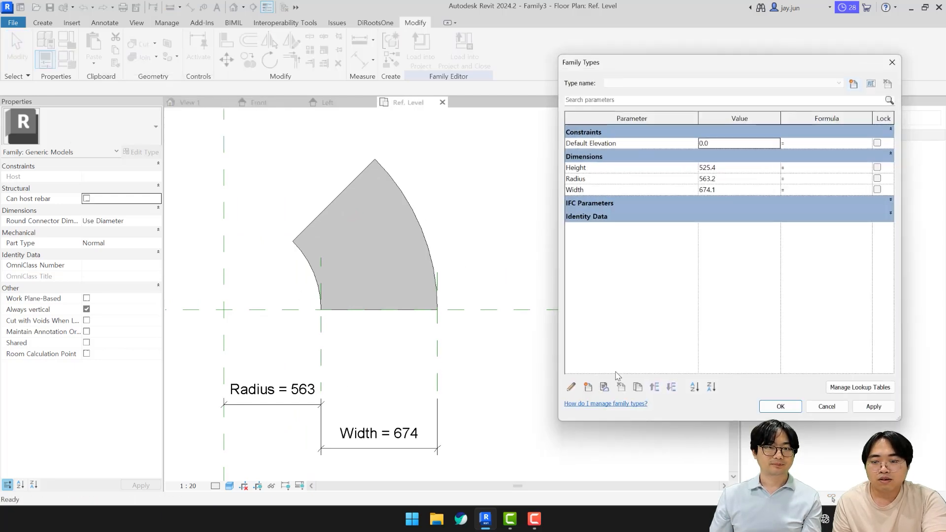
click(589, 387)
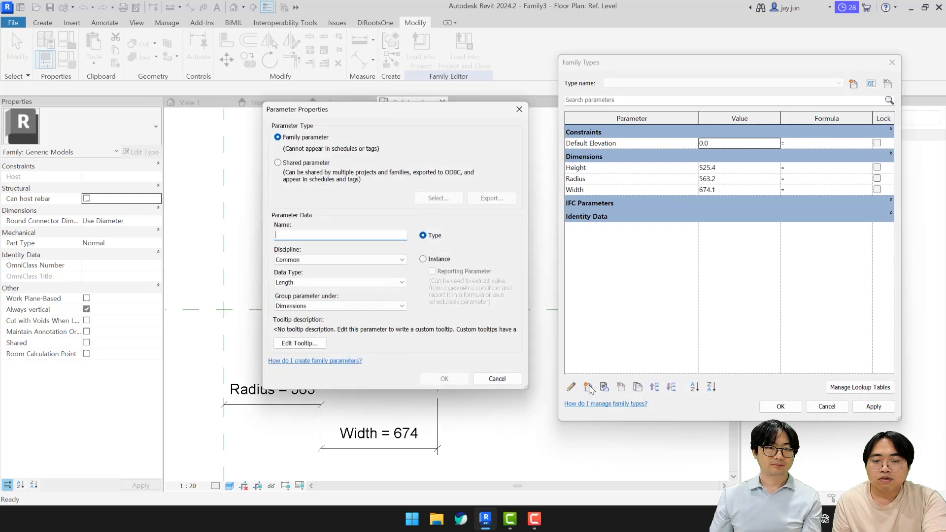
text(Area)
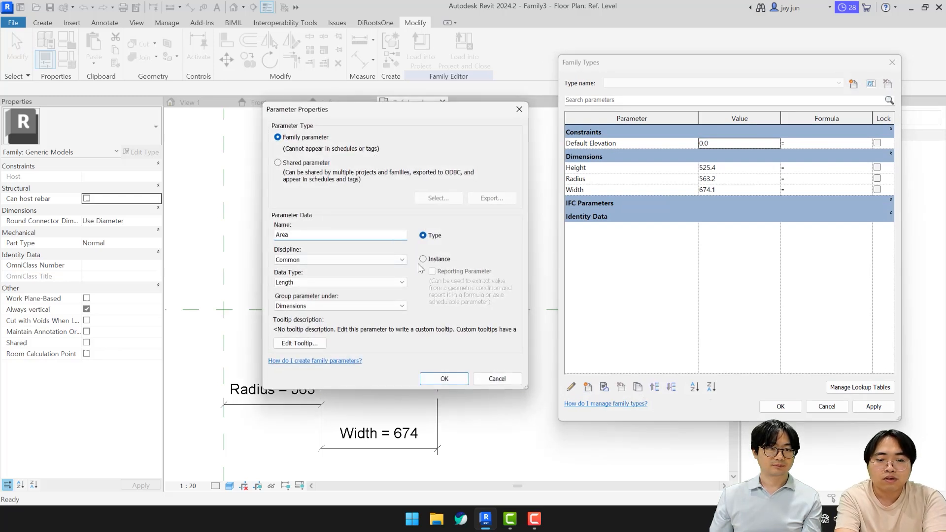
click(308, 282)
click(295, 320)
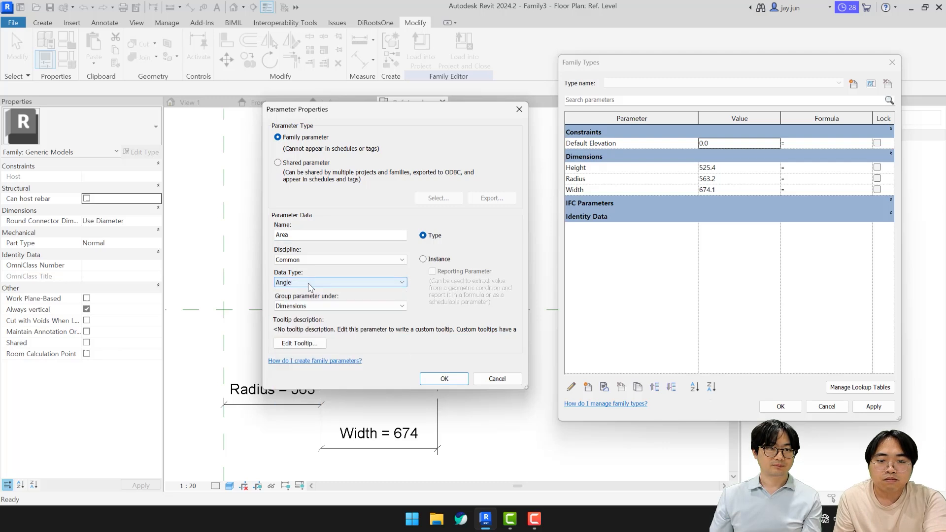
scroll(338, 287, down, 1)
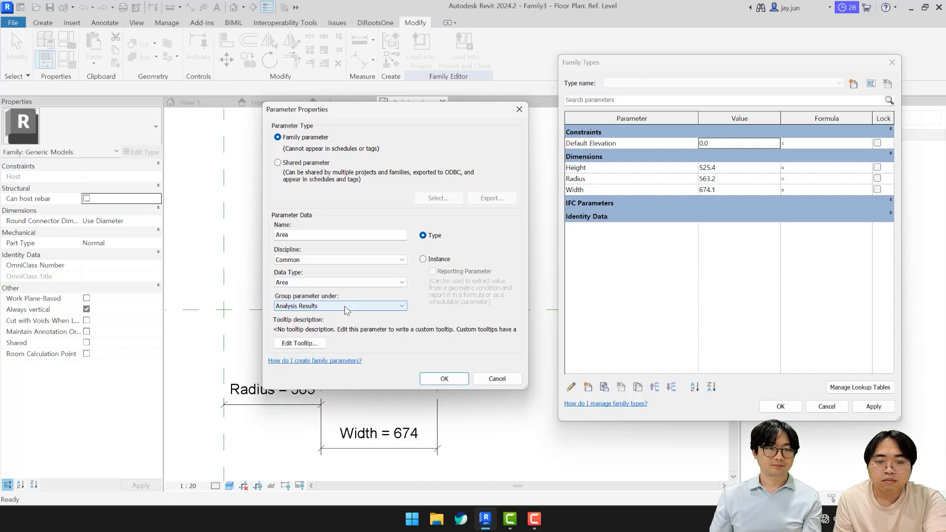
click(346, 308)
key(d)
key(Return)
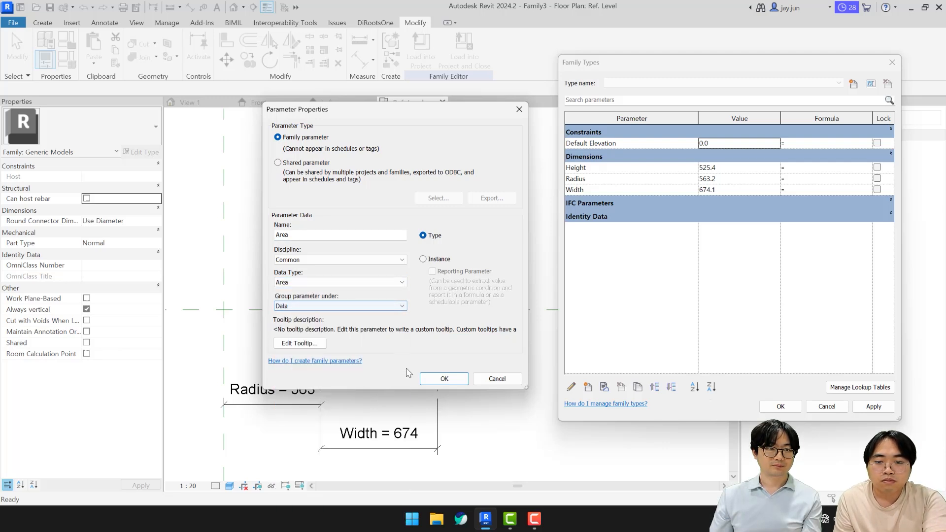
click(441, 378)
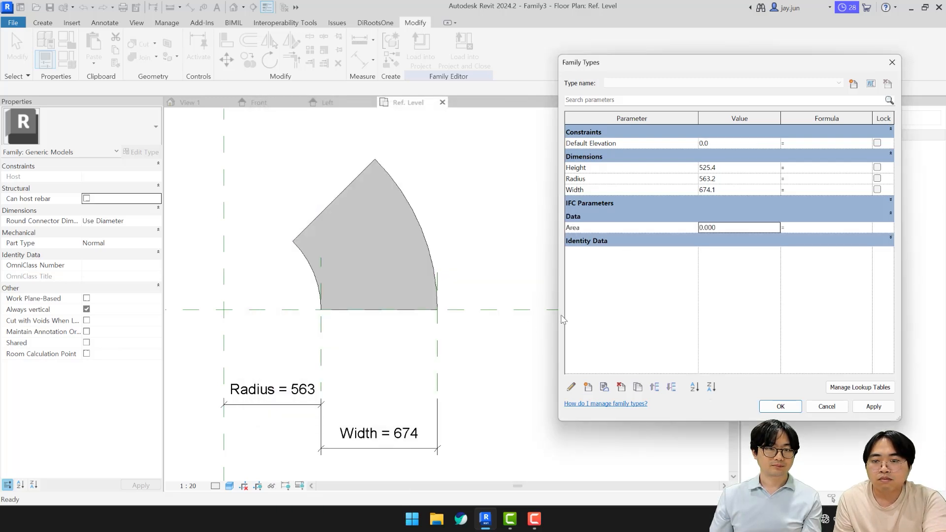
Add a family type parameter named Volume with data type Volume, grouped under Data
click(588, 387)
text(Volume)
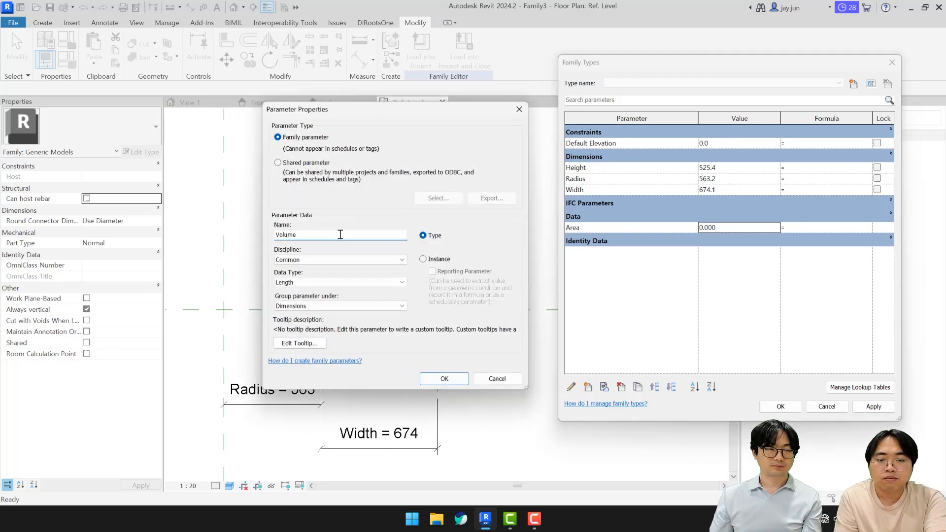
scroll(359, 286, down, 7)
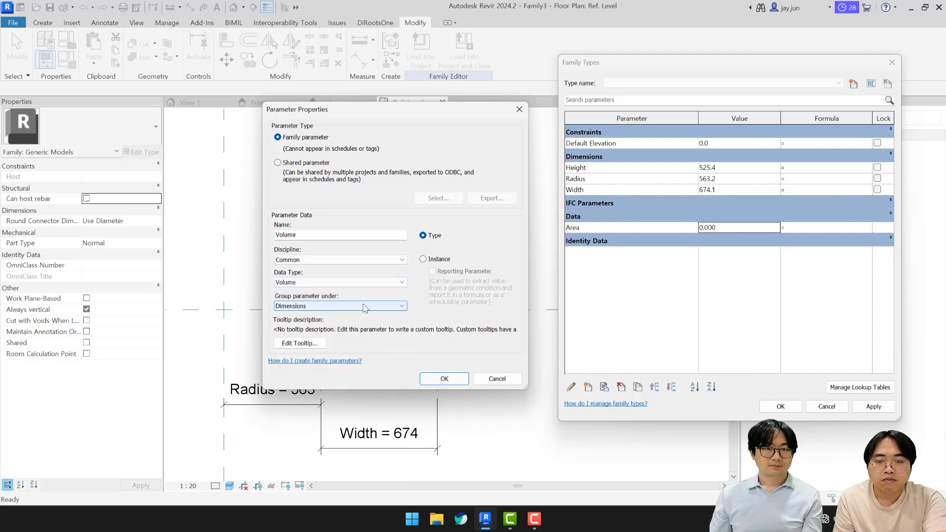
click(444, 379)
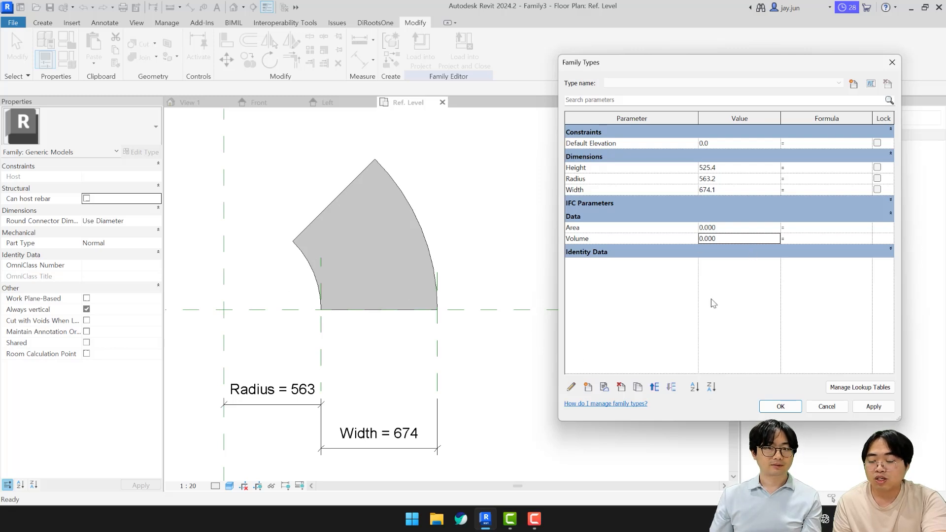
Add a family type parameter named Angle with data type Angle, grouped under Dimensions, and set its value to 45°
click(588, 387)
text(Angle)
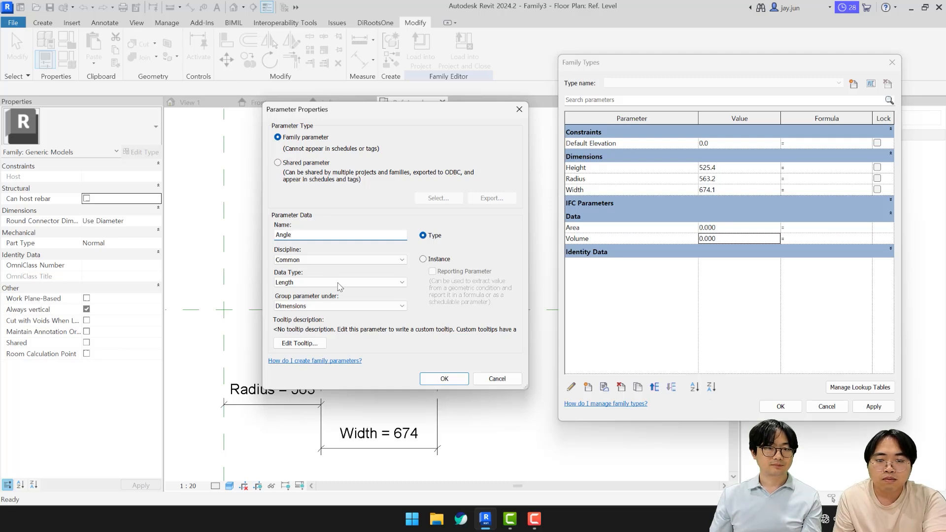
click(330, 284)
click(333, 293)
click(450, 380)
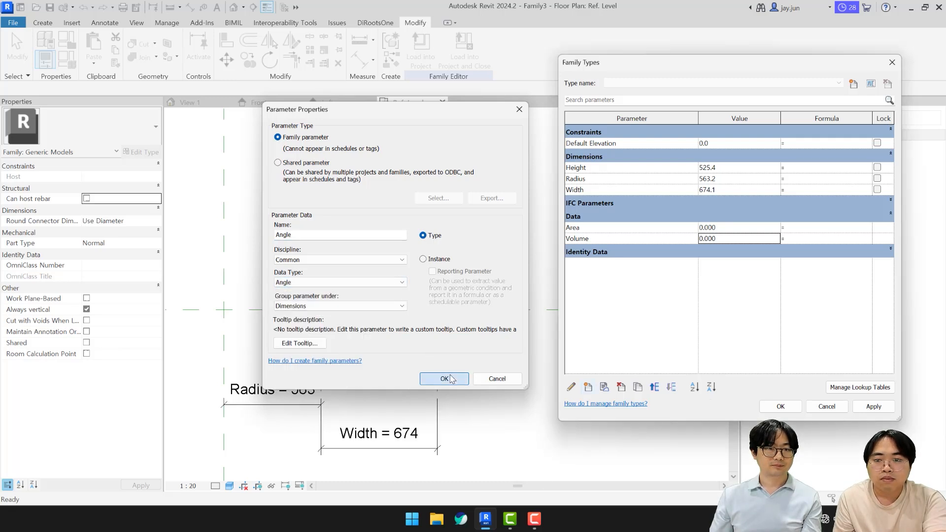
click(743, 170)
text(45)
key(Return)
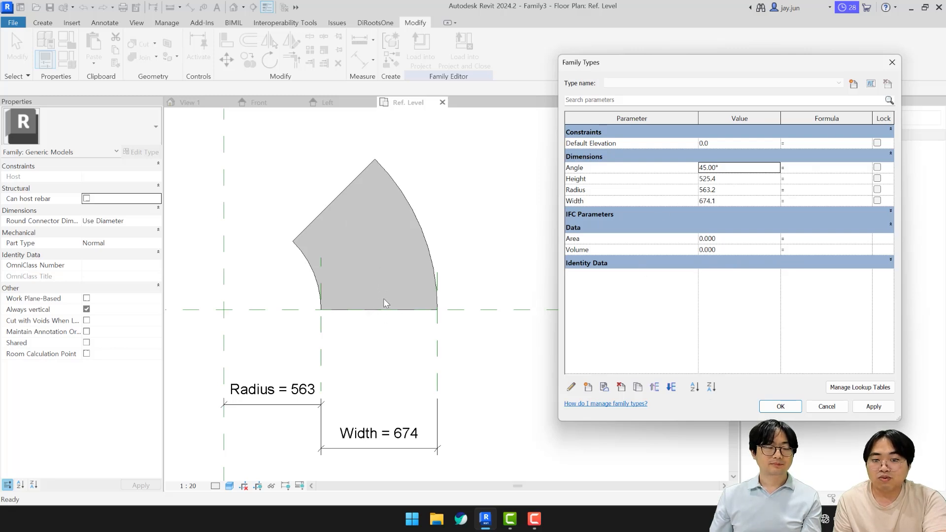
Add a family type parameter named Arc Length with data type Length, grouped under Dimensions
click(588, 388)
text(A)
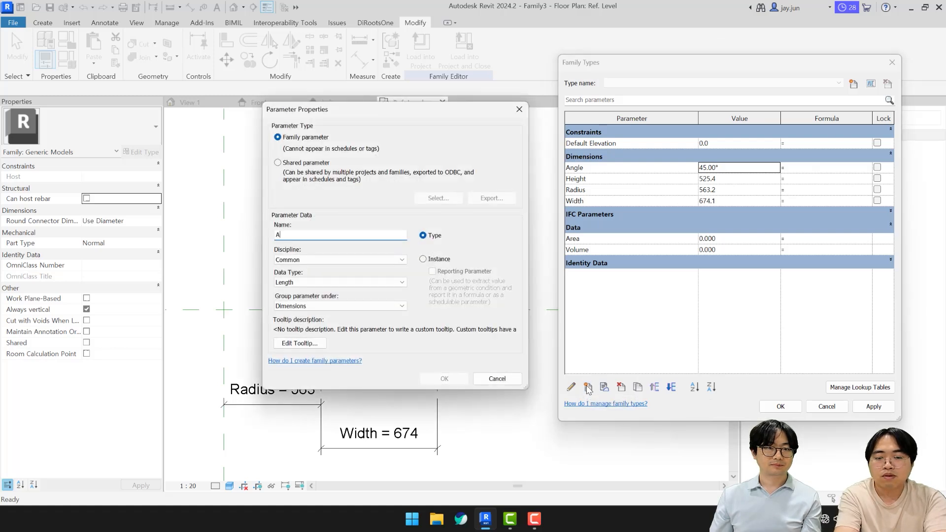
text(rc Length)
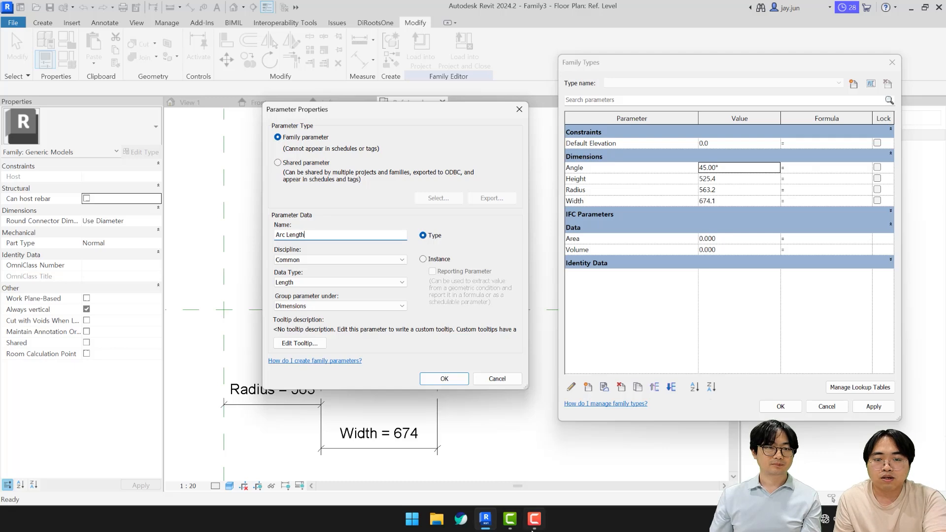
click(446, 379)
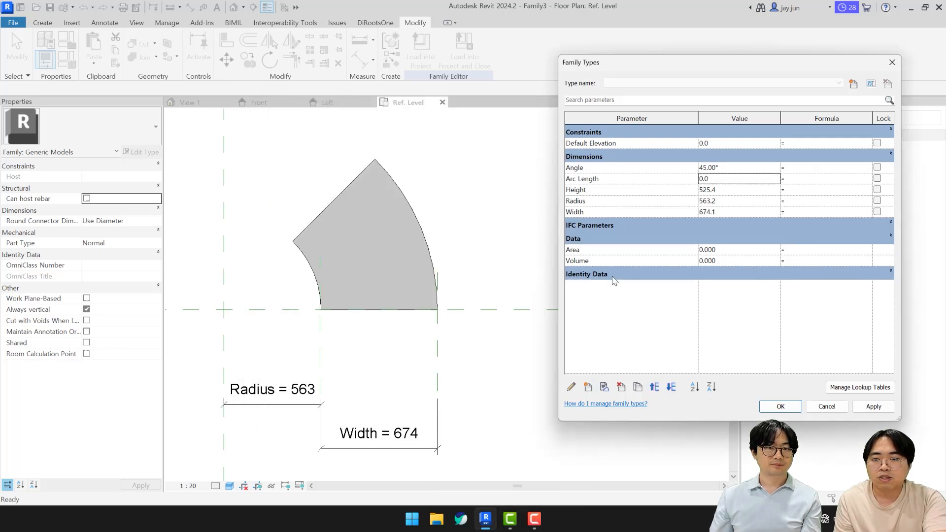
Edit the Arc Length parameter so that it is grouped under Data
click(619, 179)
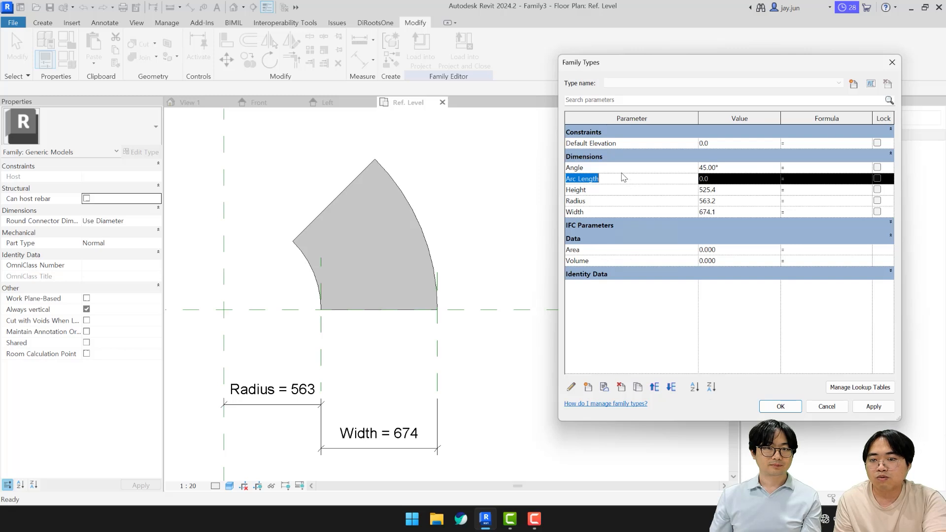
click(571, 388)
click(373, 306)
click(373, 311)
scroll(373, 310, up, 1)
click(445, 378)
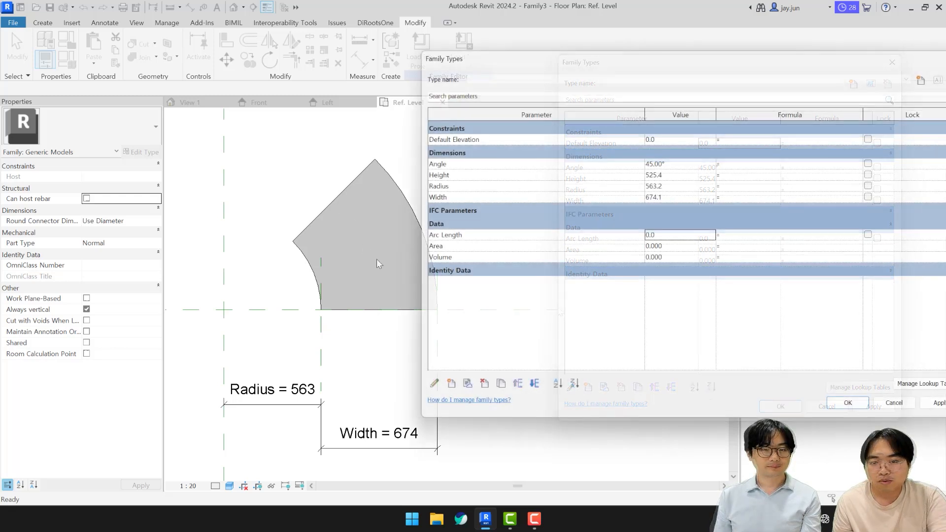
Widen the formula column and start the Arc Length formula with 2*pi()*Radius+Width/2
drag(540, 67, 435, 104)
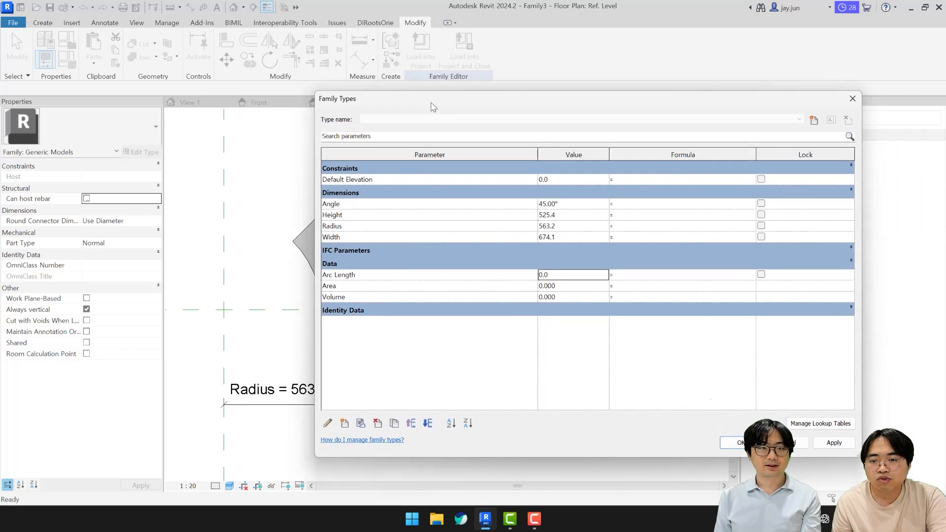
drag(542, 152, 461, 153)
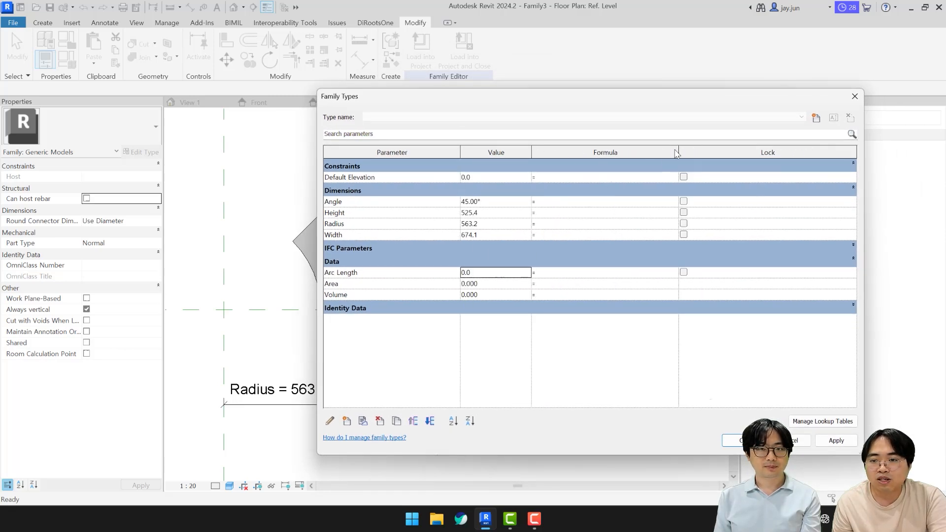
drag(677, 153, 753, 152)
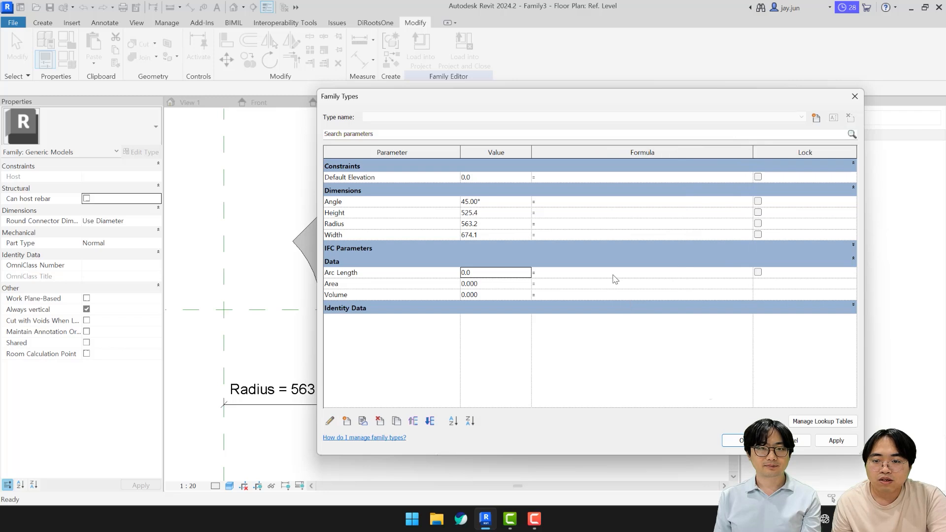
click(614, 275)
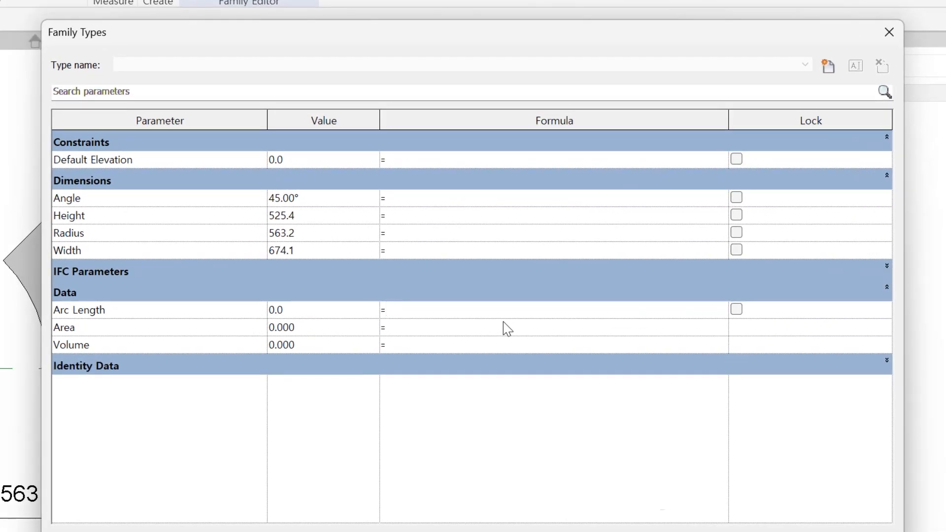
text(2*pi())
key(Right)
key(shift+Left)
key(shift+Left)
key(shift+Left)
key(shift+Left)
key(Right)
text(*Radius)
text(+W)
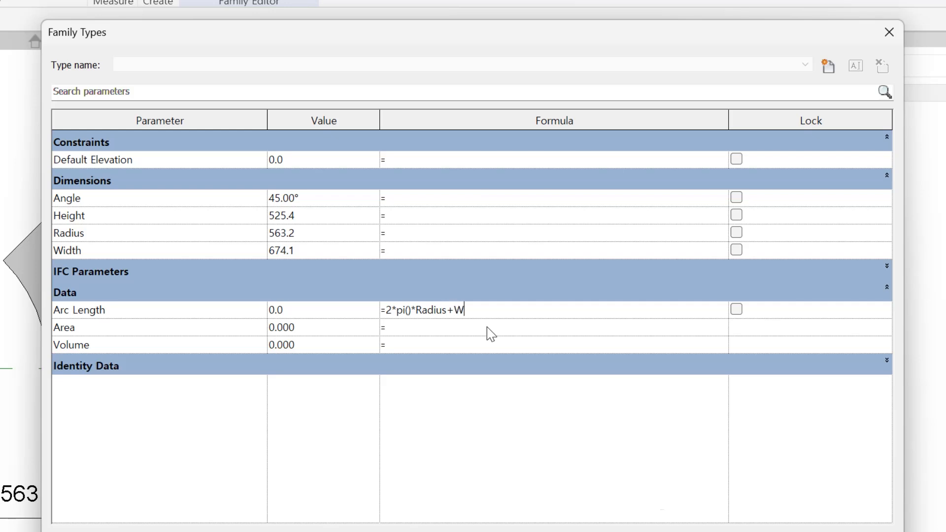
text(idth/2))
Add parentheses to the Arc Length formula so it reads (2*pi()*(Radius+(Width/2)))
key(Left)
key(Left)
key(Left)
key(Left)
key(Left)
key(Left)
text((2*pi()
key(Right)
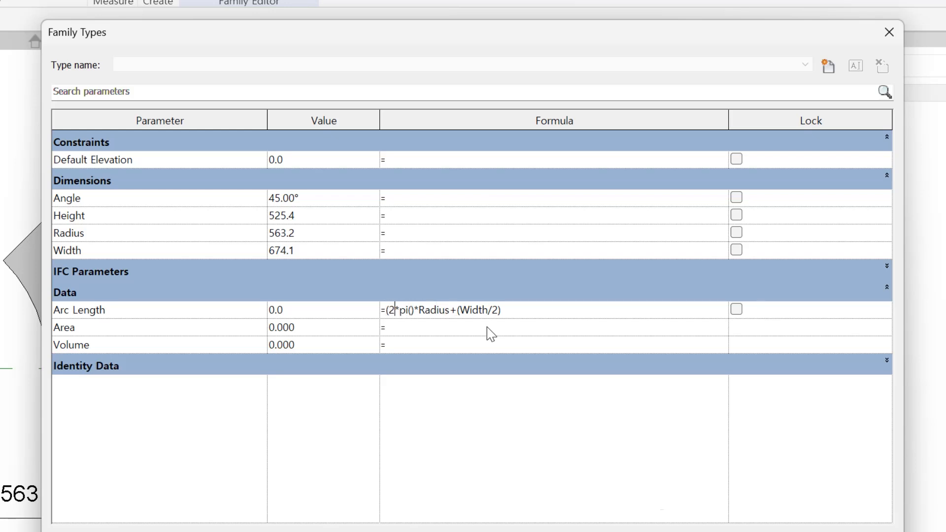
key(ctrl+Right)
key(ctrl+Right)
key(ctrl+Right)
key(ctrl+Right)
key(Left)
text(()
key(ctrl+Right)
key(ctrl+Right)
key(ctrl+Right)
key(ctrl+Right)
key(Return)
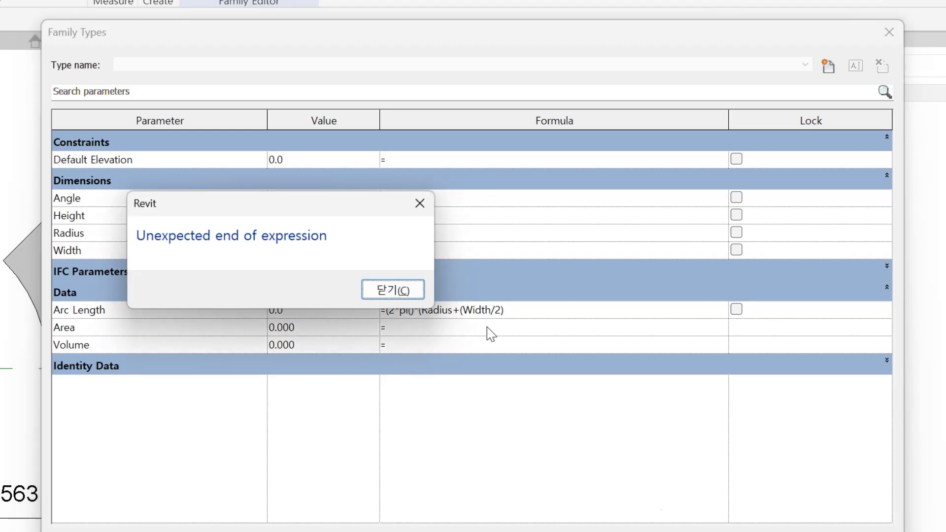
key(Return)
text())
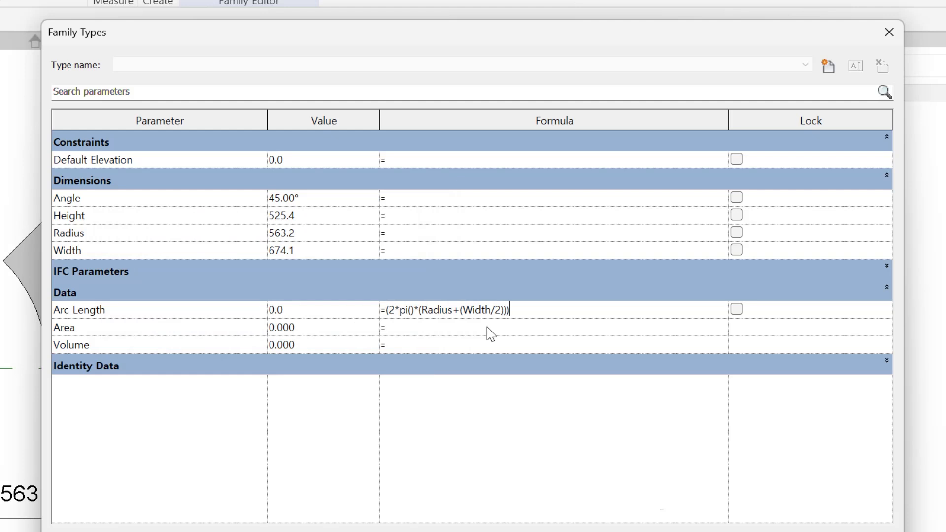
Try to extend the Arc Length formula with the factor *(Angle/360)
text(*)
text((Ang)
text(el)
text(/)
text(360)
text())
key(Return)
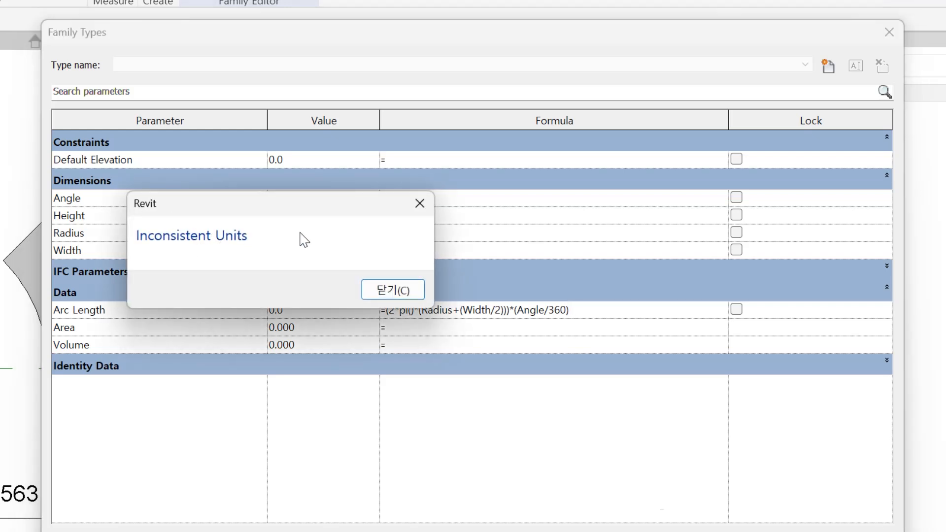
click(389, 291)
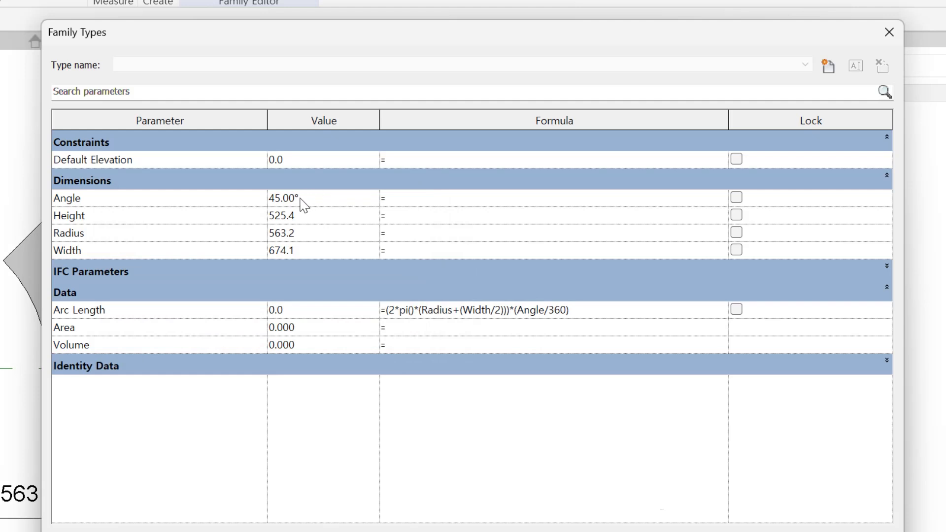
Cut the whole Arc Length formula and paste it into an empty Notepad document
click(567, 310)
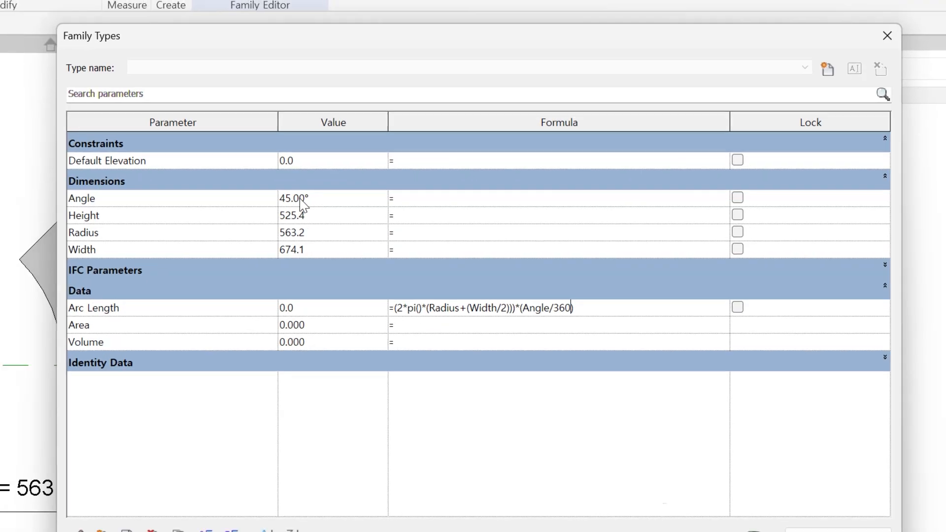
drag(380, 181, 301, 181)
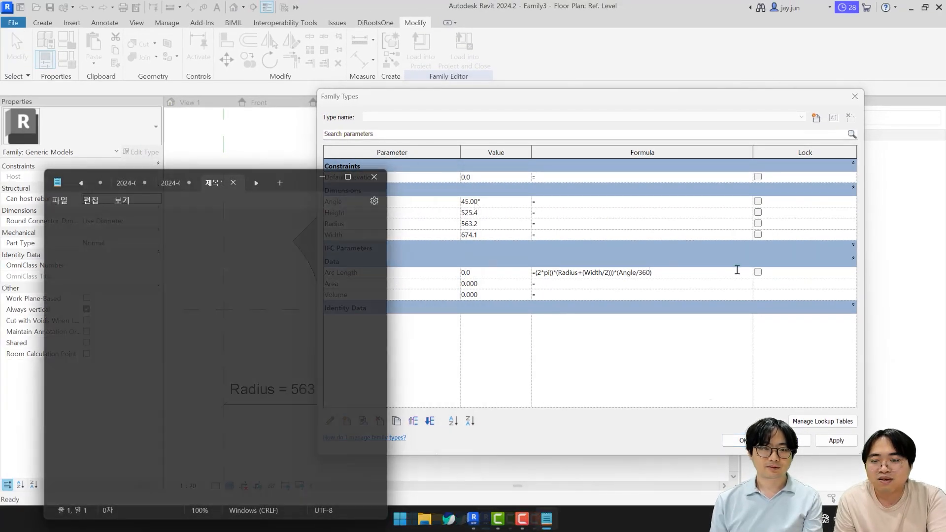
drag(672, 273, 534, 274)
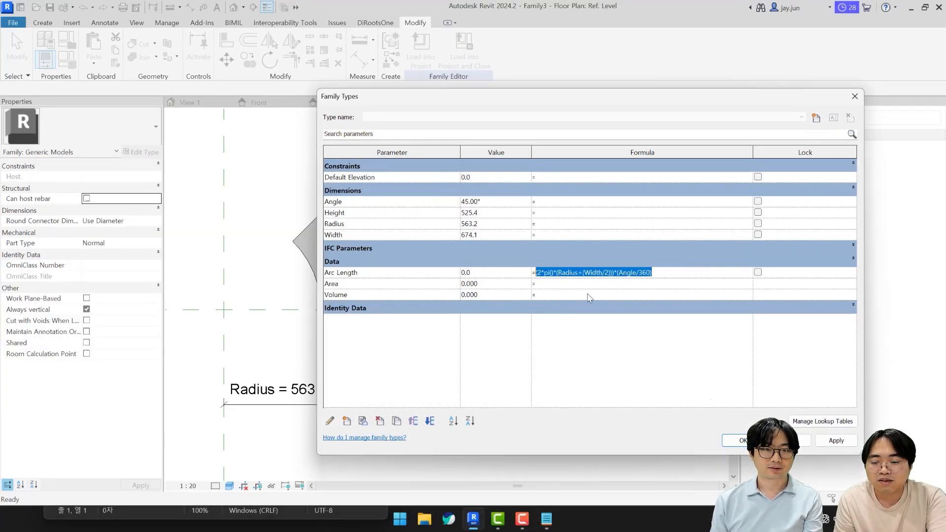
key(ctrl+x)
click(547, 519)
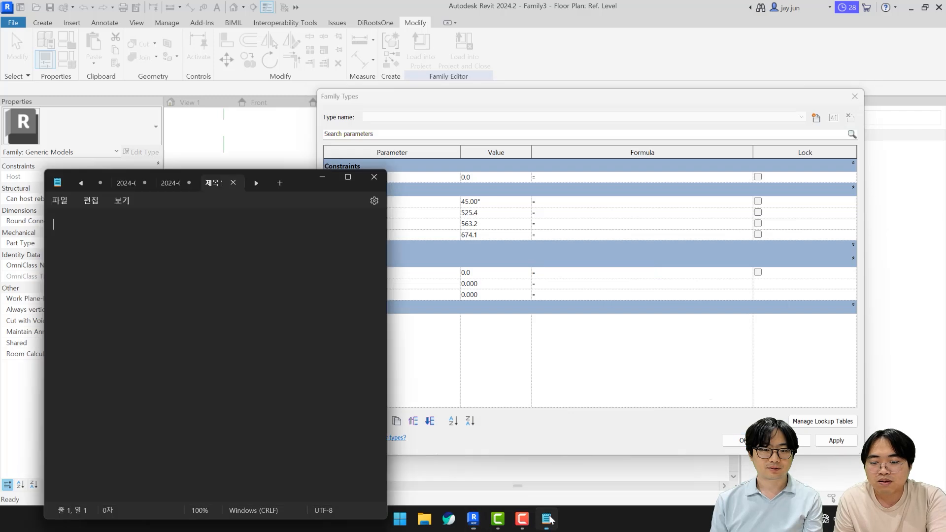
key(ctrl+v)
Copy the degree symbol from the Angle value, insert it after 360 in the Notepad formula, and cut the corrected formula
click(510, 210)
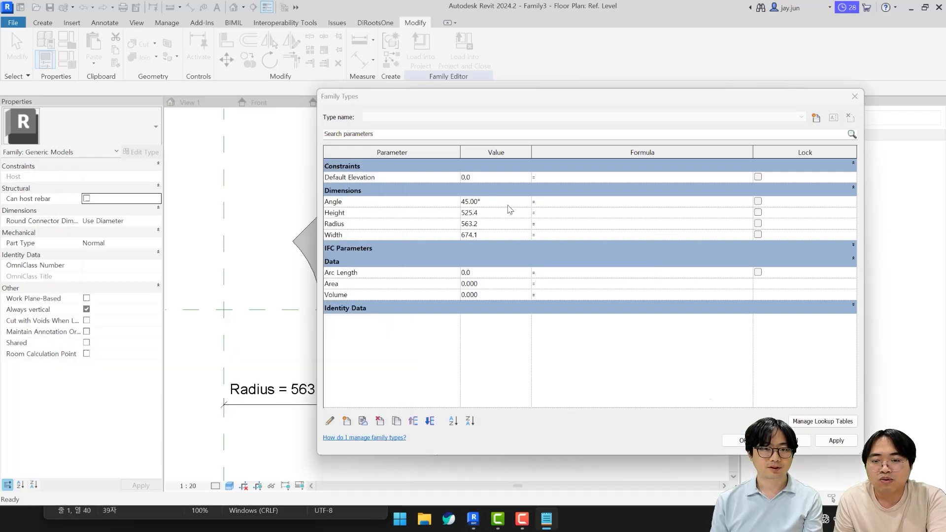
drag(495, 203, 478, 203)
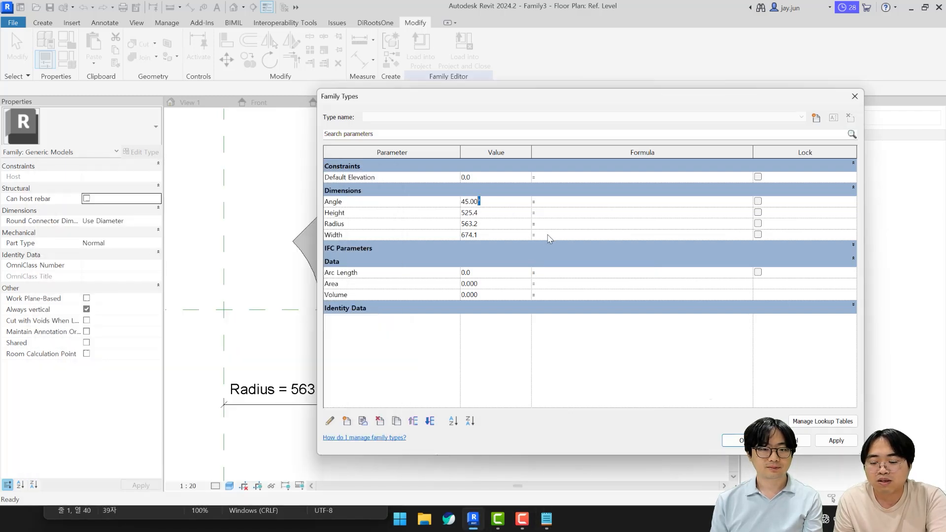
click(547, 519)
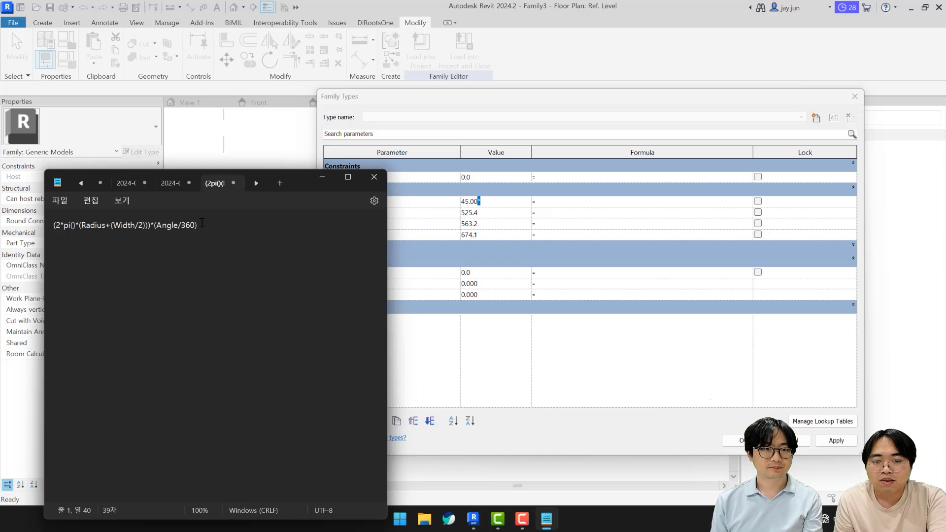
key(ctrl+v)
drag(200, 225, 49, 226)
key(ctrl+x)
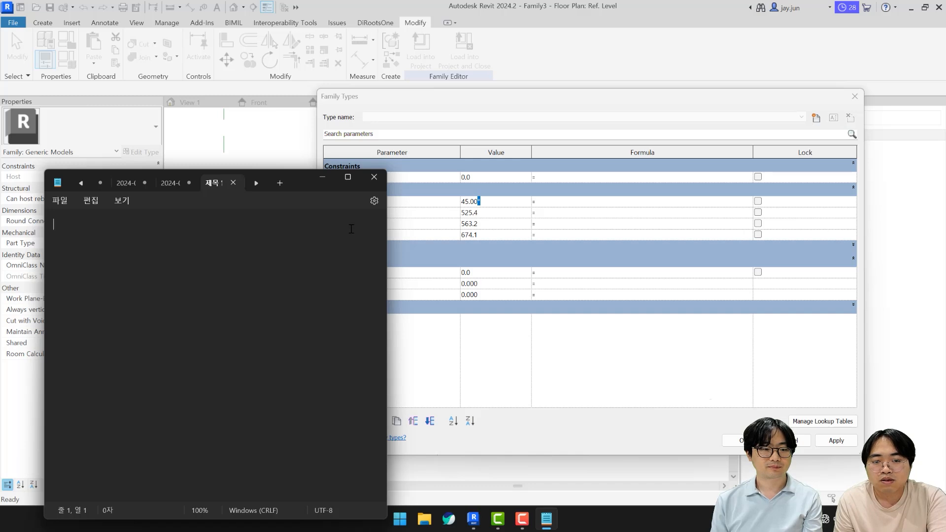
Close Notepad and apply (2*pi()*(Radius+(Width/2)))*(Angle/360°) as the Arc Length formula in Revit's Family Types
click(377, 178)
click(556, 273)
key(ctrl+v)
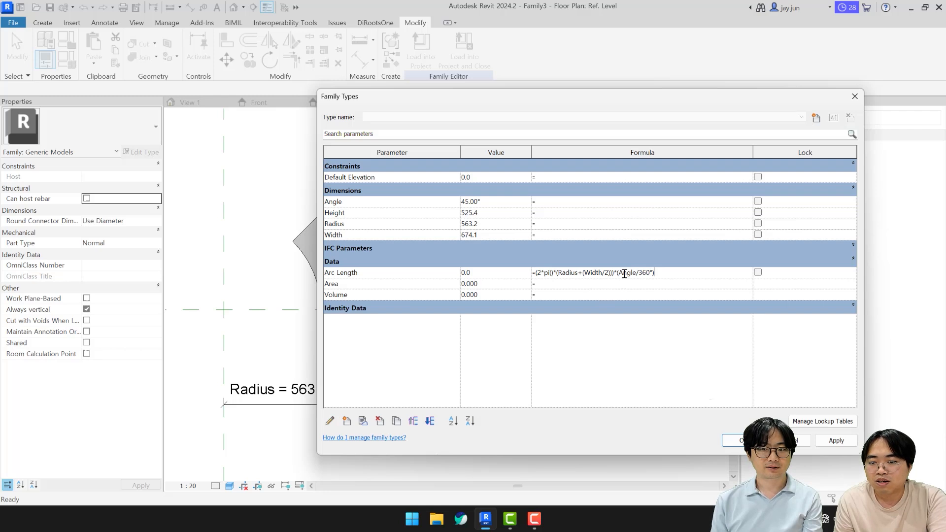
drag(647, 274, 599, 283)
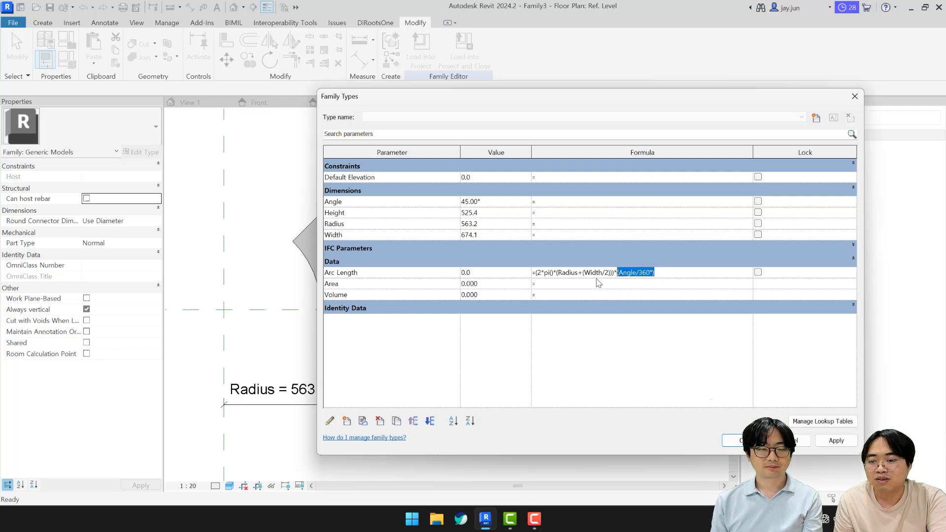
click(598, 273)
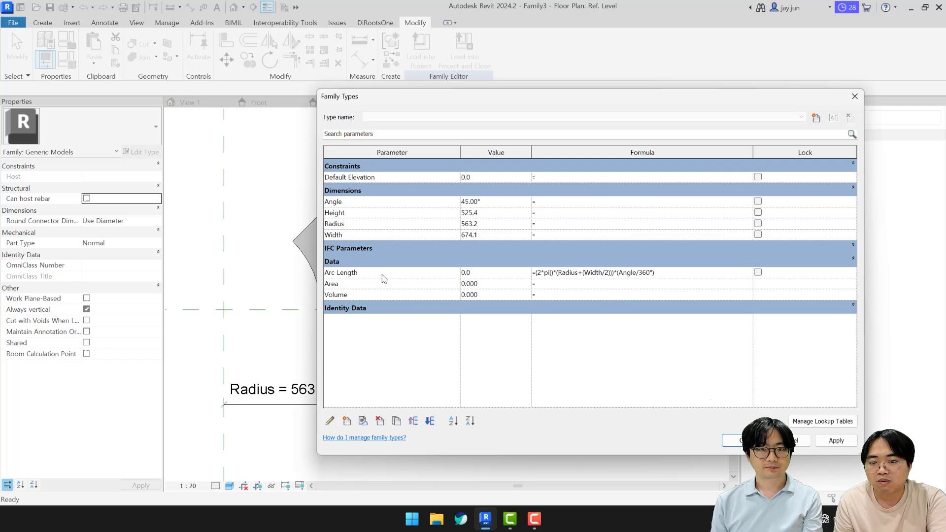
drag(441, 97, 550, 90)
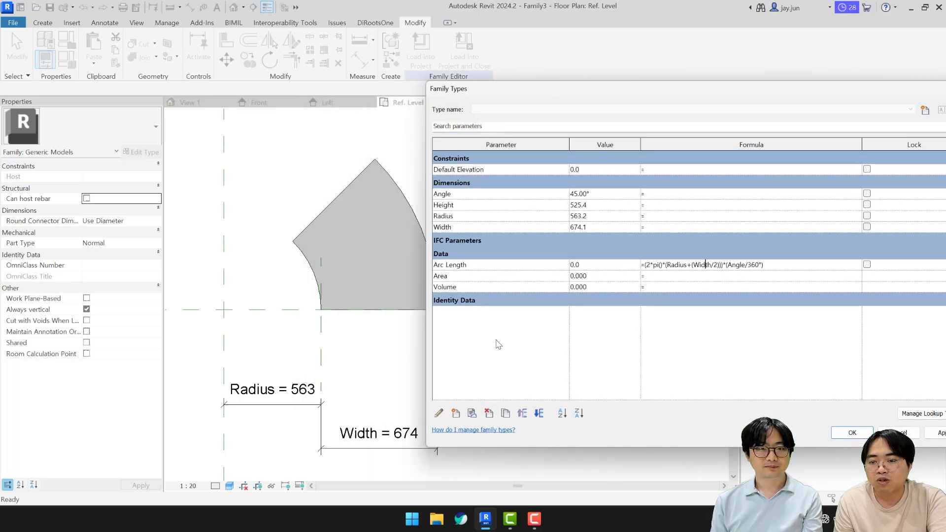
click(746, 355)
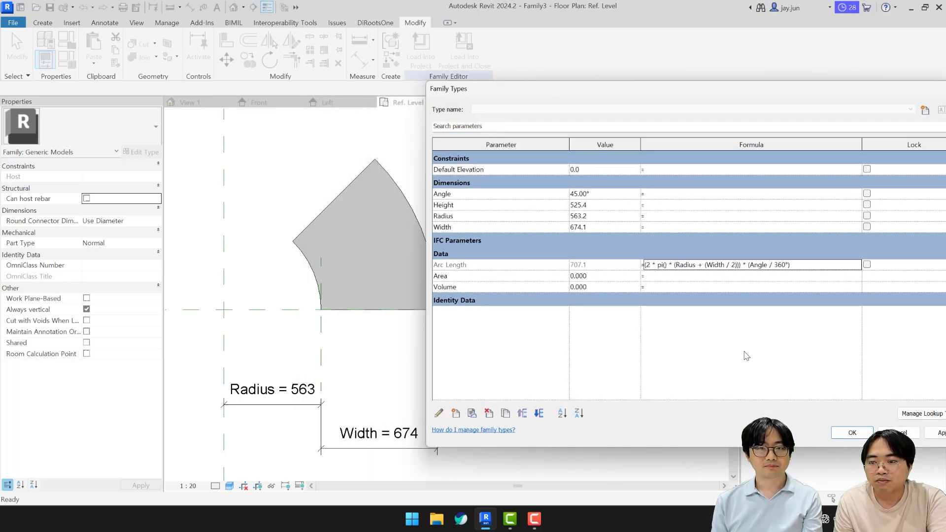
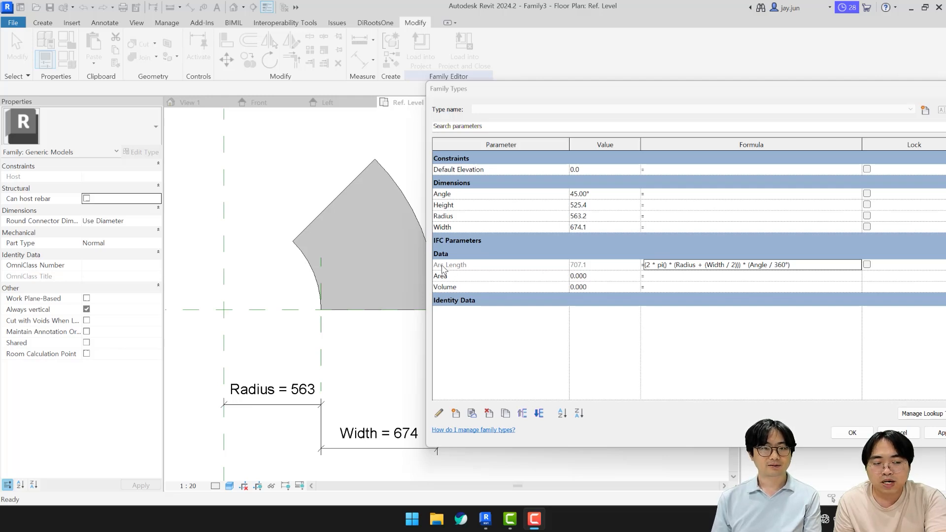
Begin the Area formula with the outer sector term pi()*(Radius+Width)^2*(Angle/360), followed by a minus sign
click(660, 279)
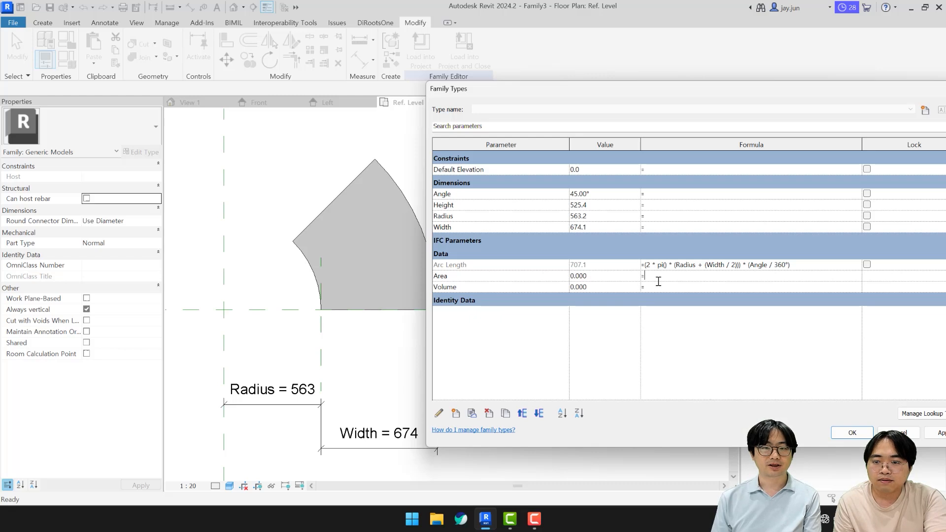
text(()
text(((pi()*(Radius+Width))
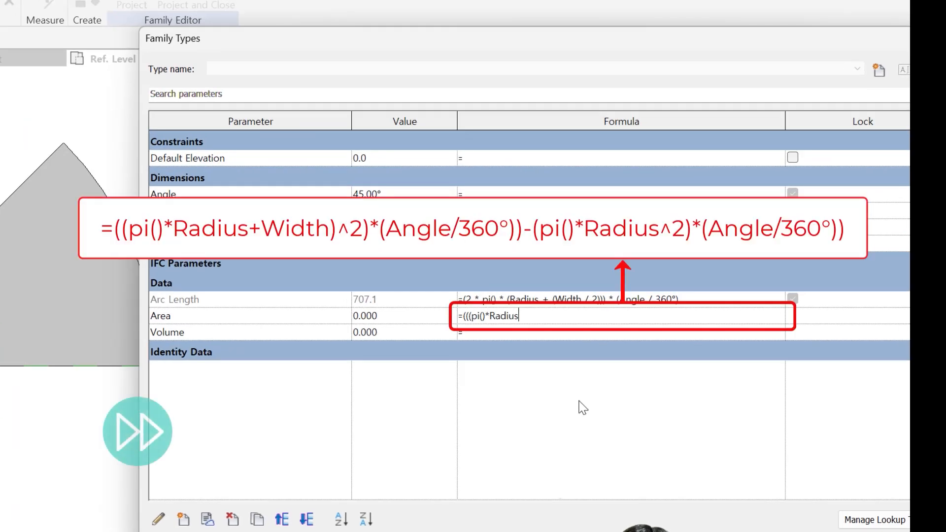
text(^2*(Angle/360)-)
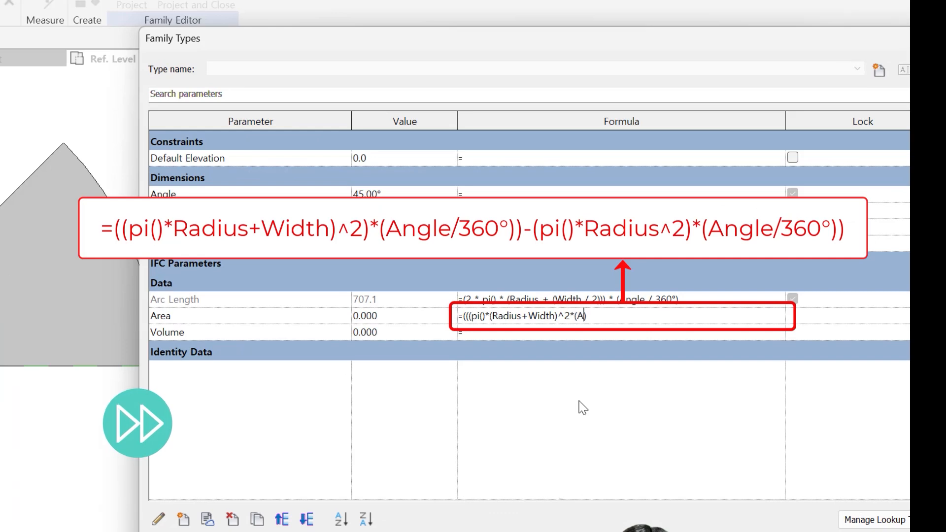
drag(630, 317, 505, 332)
click(468, 317)
key(BackSpace)
Duplicate the outer sector term after the minus sign in the Area formula
drag(629, 319, 466, 318)
key(ctrl+c)
click(663, 321)
key(ctrl+v)
Remove Width and the surplus characters from the second Area term so it covers only the inner sector, based on Radius^2
key(Left)
key(Left)
key(Left)
key(Left)
key(Left)
key(Left)
key(Left)
key(Left)
key(Left)
key(Left)
key(Left)
key(Left)
key(Left)
key(Left)
key(BackSpace)
key(BackSpace)
key(BackSpace)
key(BackSpace)
key(BackSpace)
key(BackSpace)
key(BackSpace)
key(Left)
key(Left)
key(Left)
key(Left)
key(Left)
key(Left)
key(Left)
key(Left)
key(Left)
key(Left)
key(Left)
key(Left)
key(BackSpace)
key(End)
key(BackSpace)
text())
Balance the Area formula's parentheses to read ((pi()*(Radius+Width)^2)*(Angle/360))-(pi()*(Radius^2)*(Angle/360))
key(Left)
key(Left)
key(Left)
key(Left)
key(Left)
key(Left)
key(Left)
key(Left)
key(Left)
key(Left)
key(Left)
key(Left)
key(Left)
text()((()
click(567, 317)
text()))
key(Left)
key(Left)
key(Left)
key(Left)
key(Left)
key(Left)
key(Left)
key(Left)
key(Left)
key(Left)
key(Left)
key(Left)
key(Left)
key(Left)
key(Left)
key(Left)
key(Left)
key(Left)
key(Left)
key(Left)
key(BackSpace)
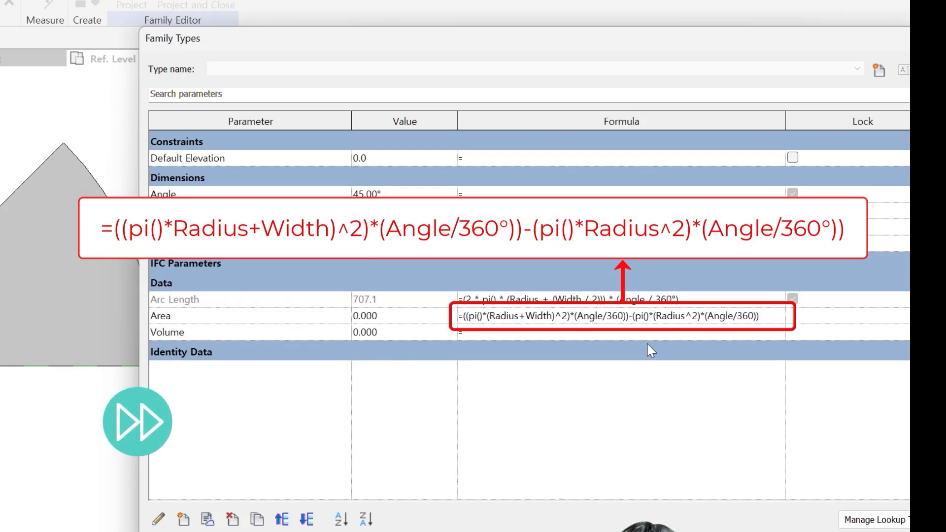
Change both 360 values in the Area formula to 360° and apply the formula
key(Return)
double_click(574, 318)
click(689, 318)
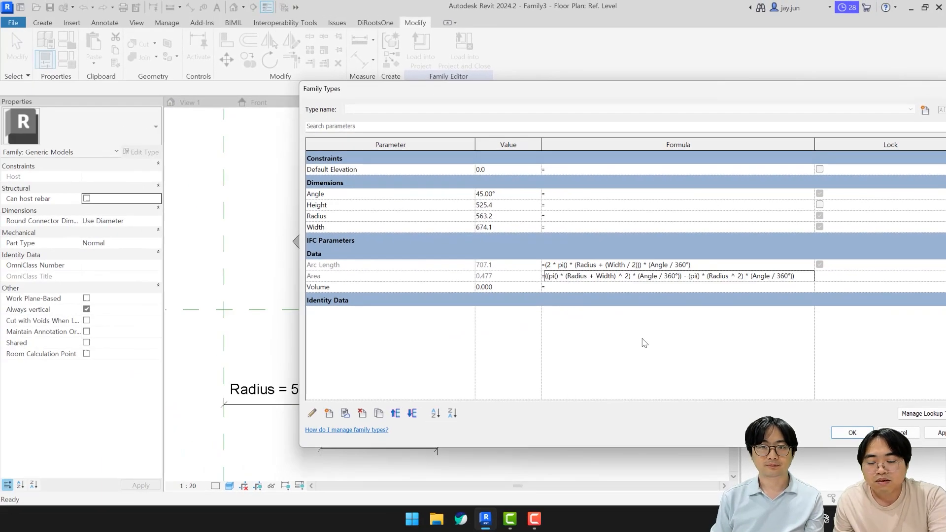
Set the Volume parameter's formula to Area * Height
mouse_move(393, 94)
mouse_down()
mouse_move(575, 66)
mouse_move(560, 73)
mouse_up()
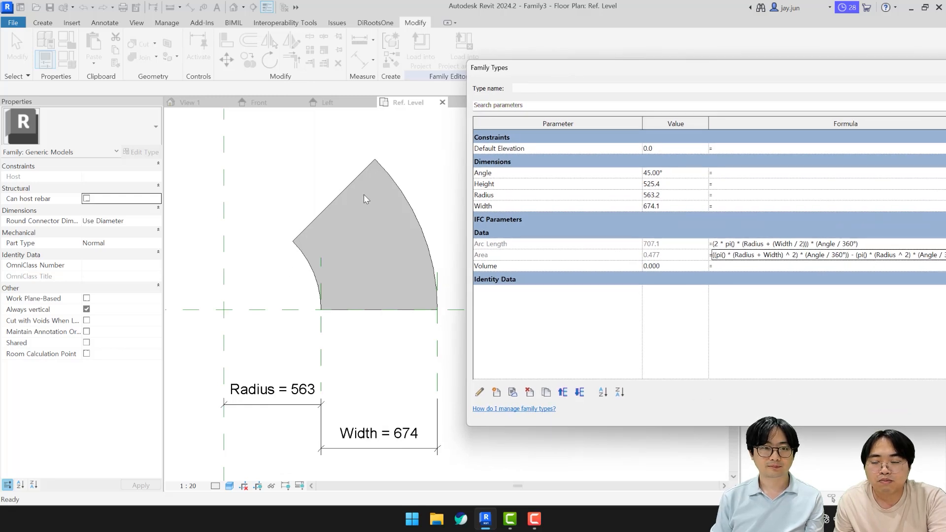
drag(641, 74, 528, 79)
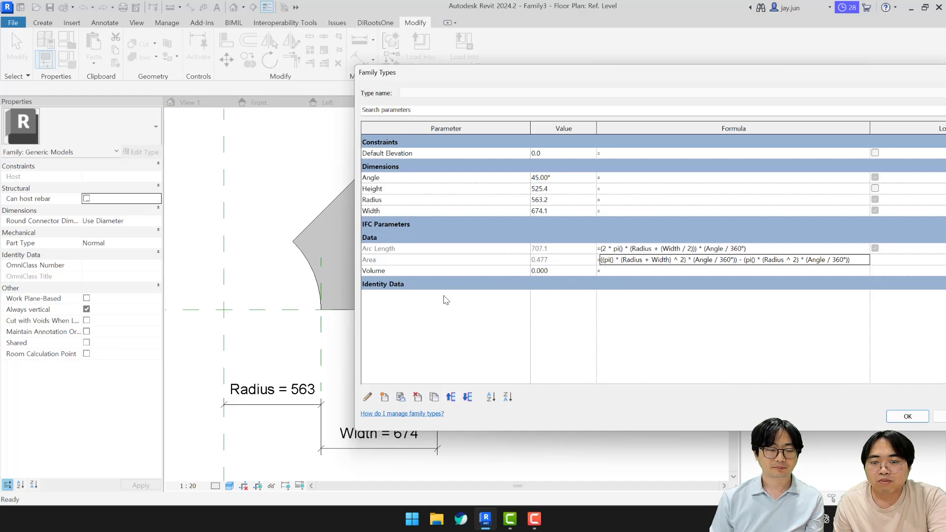
click(627, 271)
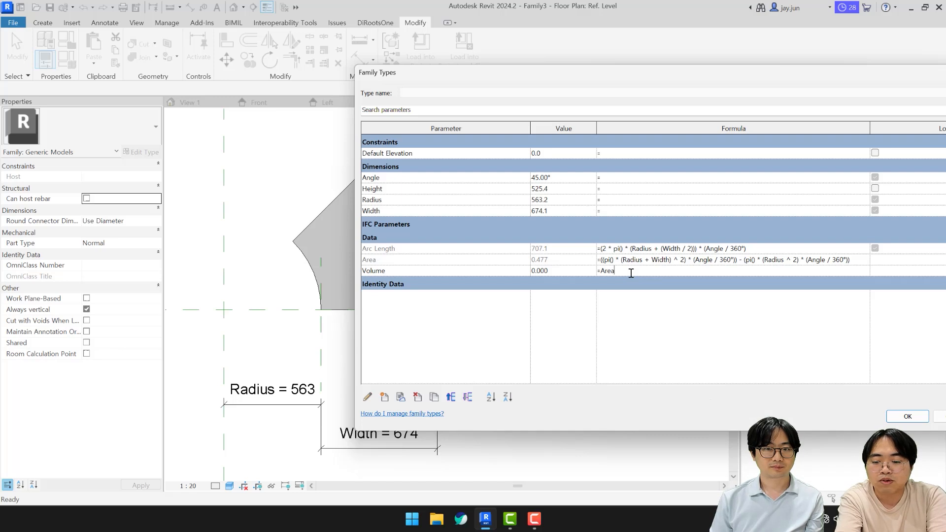
text(Area * Height)
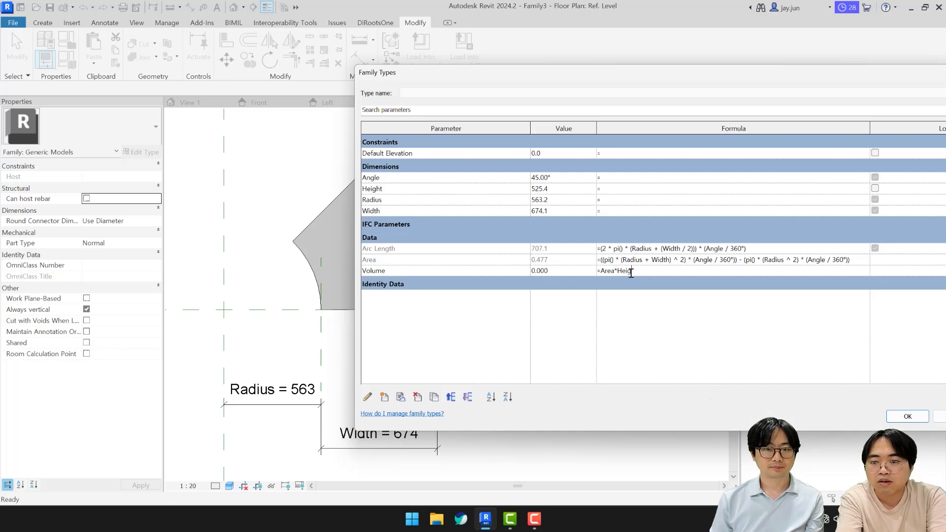
key(Return)
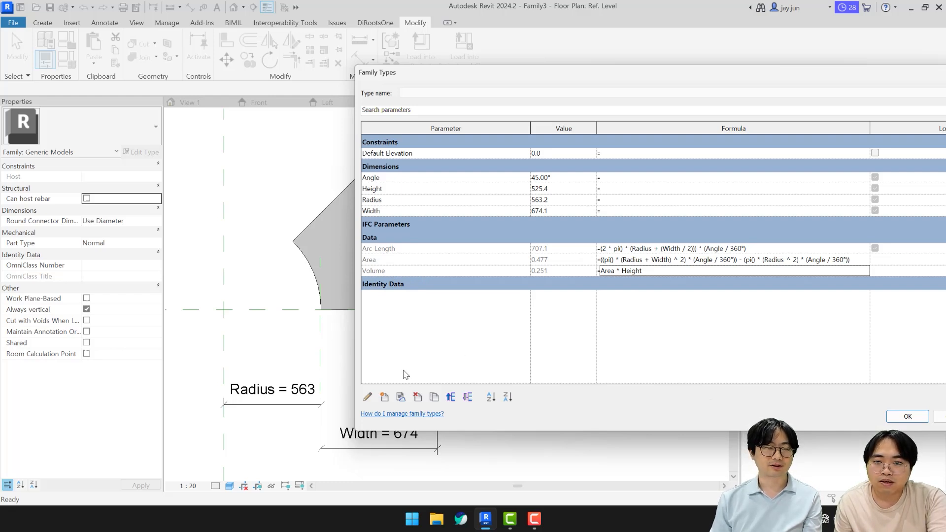
Create a family type parameter named Volume-1 with data type Volume, grouped under Data
click(386, 397)
text(V)
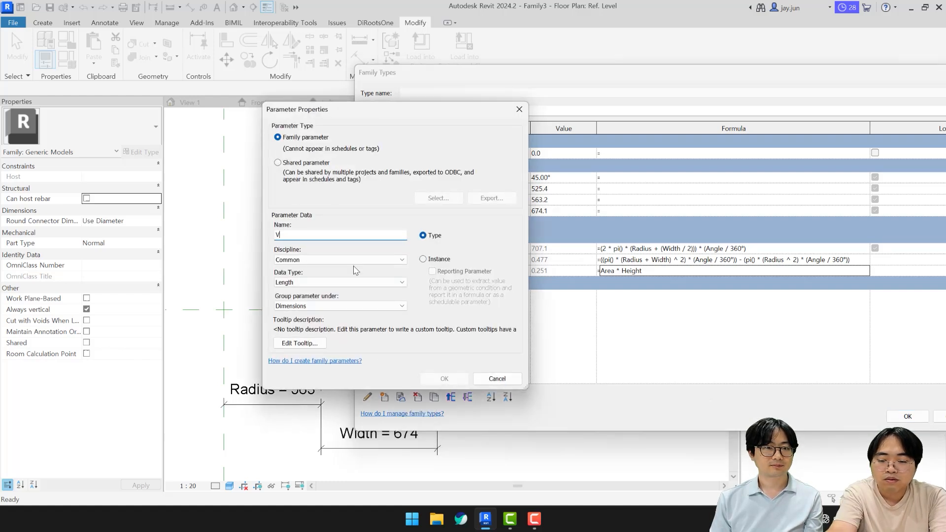
text(olume)
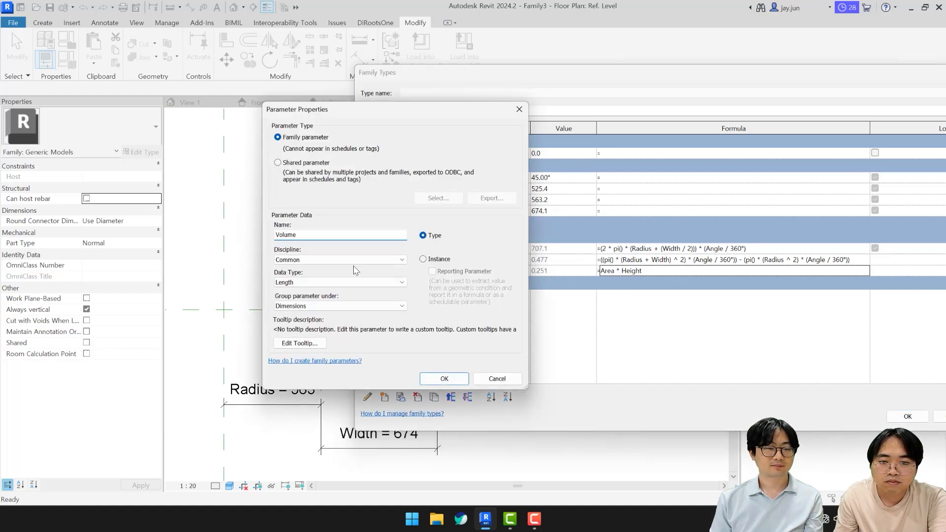
click(319, 284)
click(315, 432)
click(327, 306)
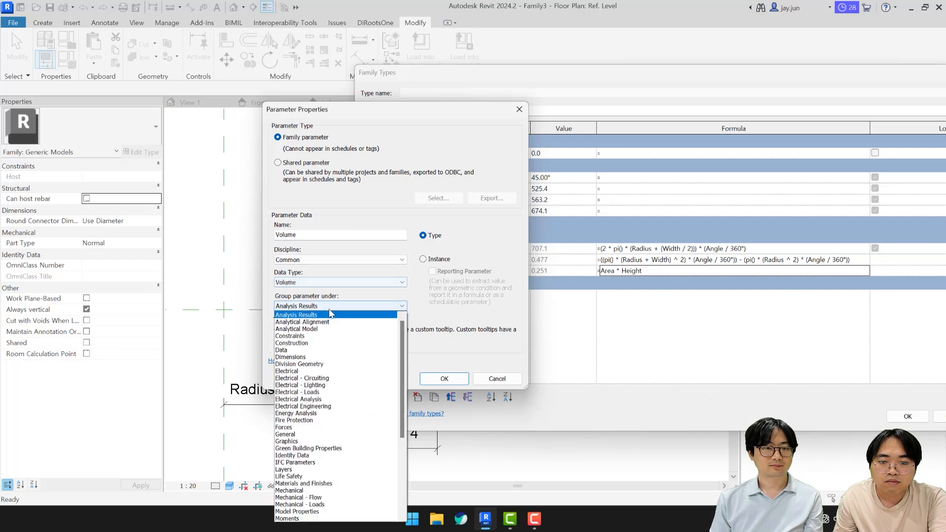
click(325, 352)
click(321, 237)
text(-1)
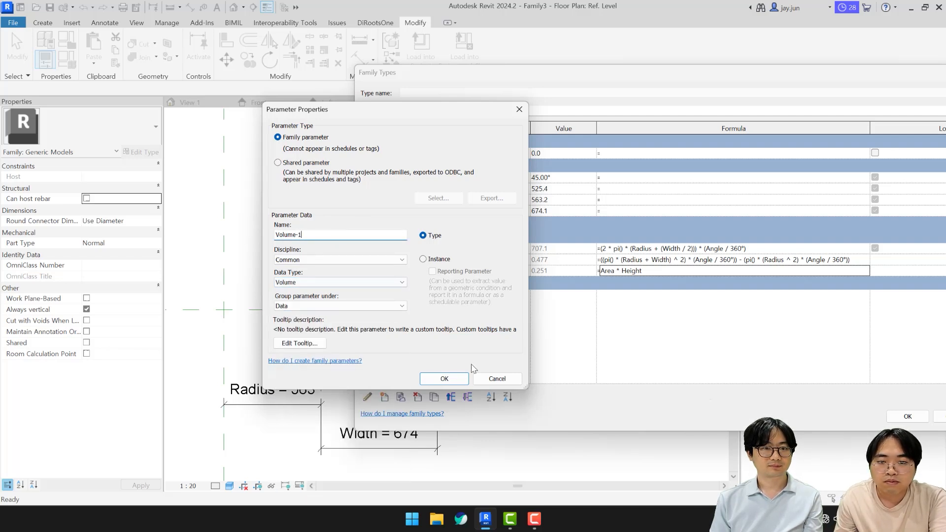
click(446, 379)
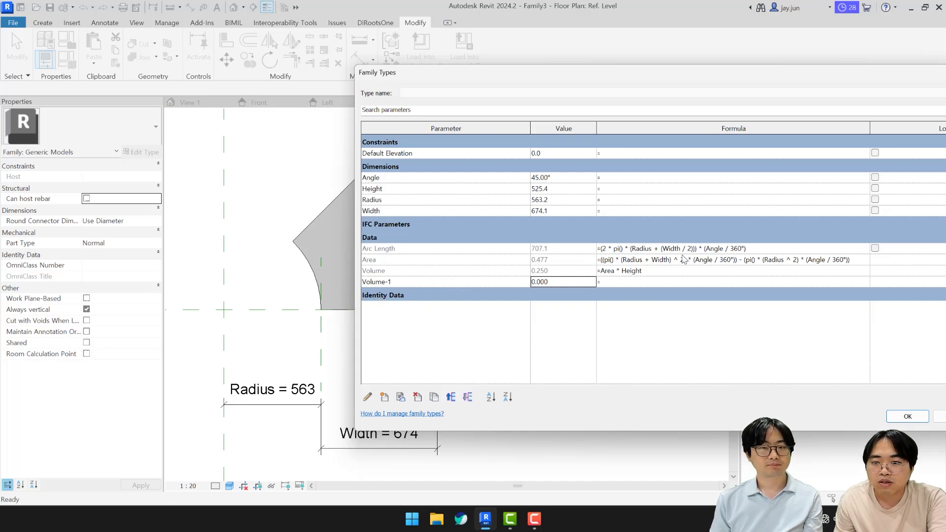
Set the Volume-1 formula to Arc Length * Width * Height and accept the family types
click(434, 250)
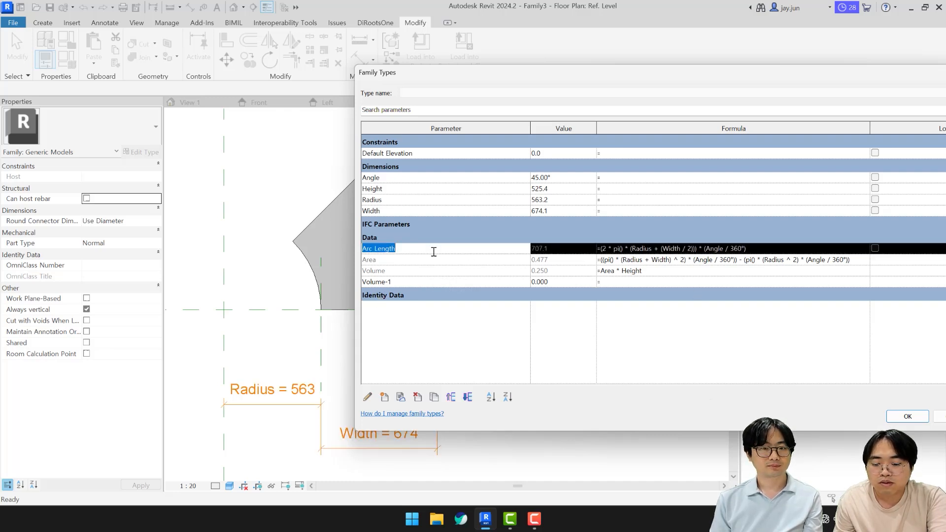
click(650, 286)
key(ctrl+v)
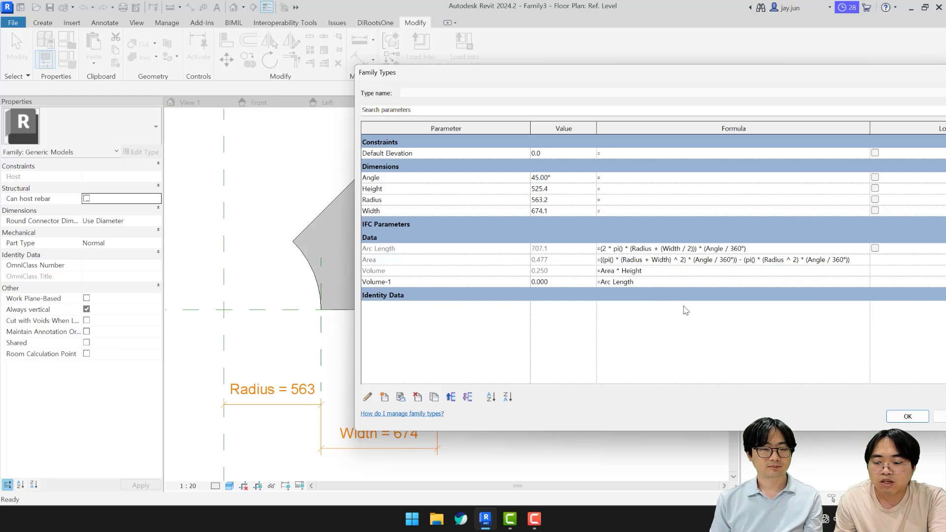
text(*Width)
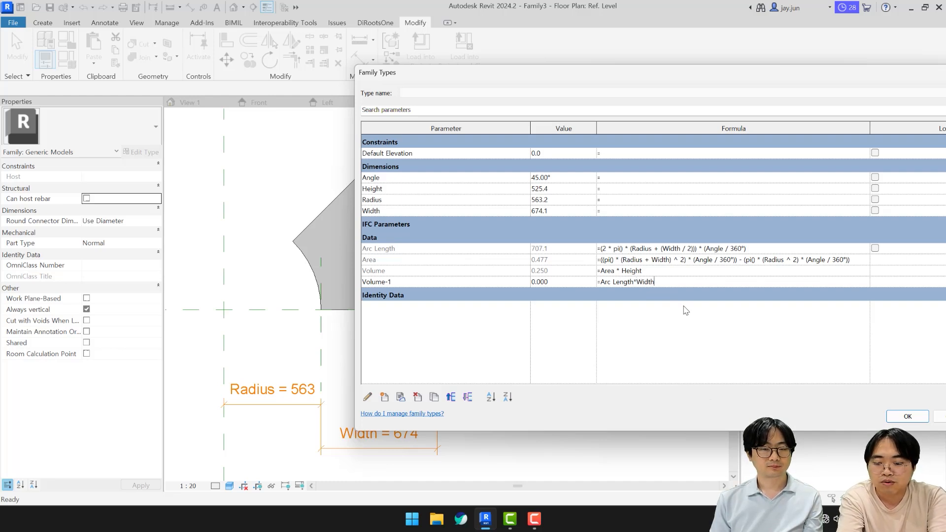
text(*Height)
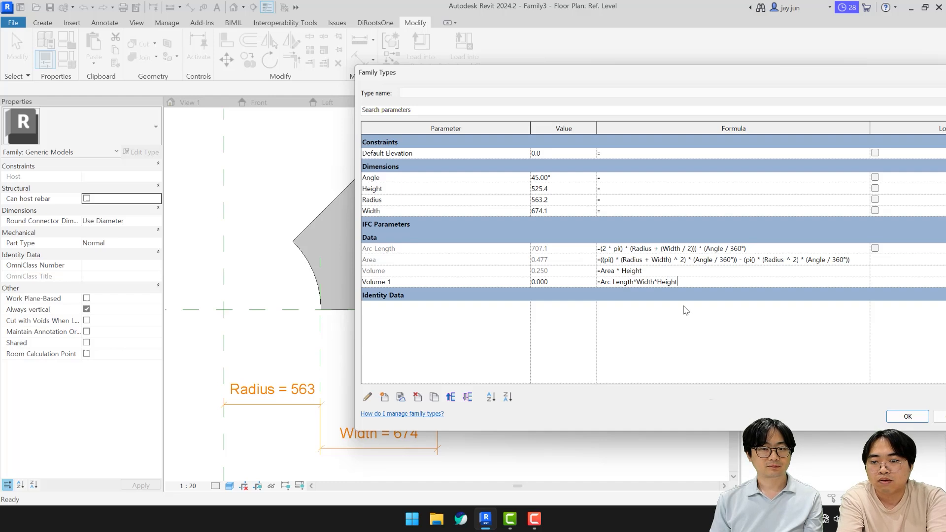
key(Return)
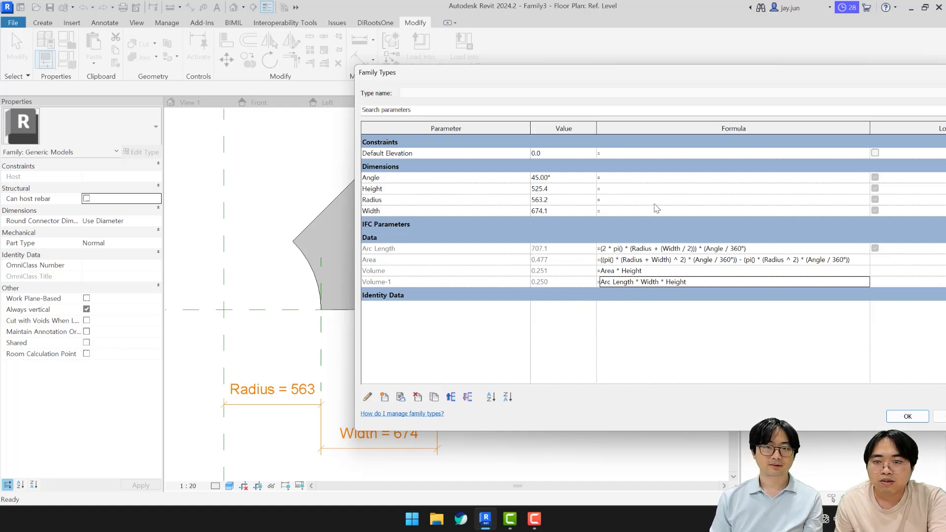
drag(590, 81, 457, 71)
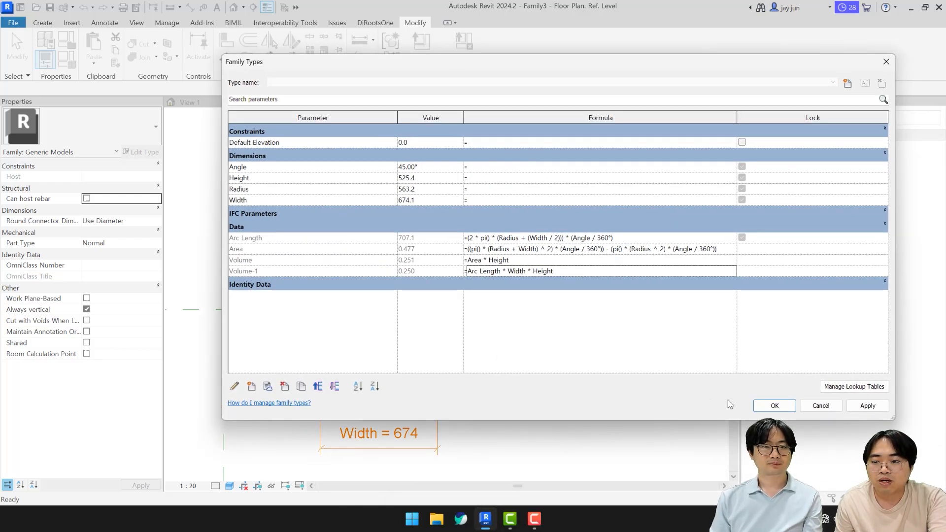
click(773, 406)
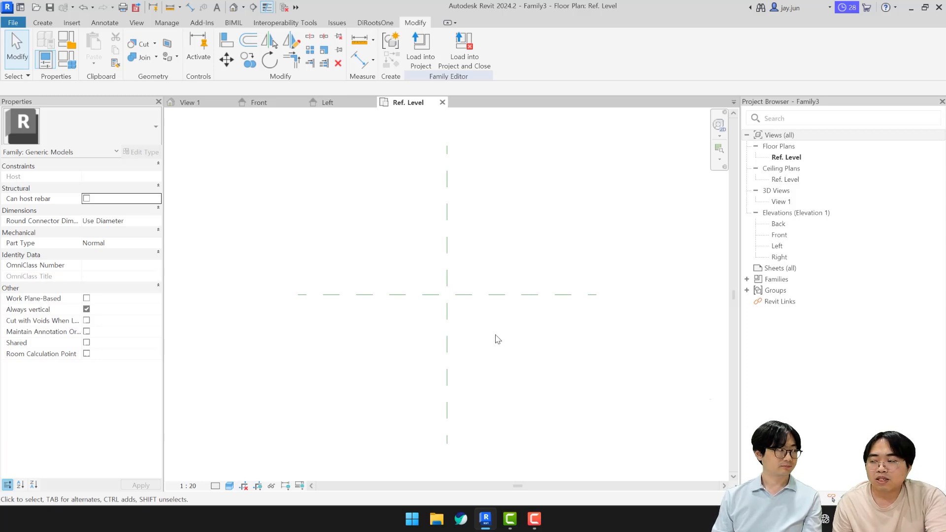
Draw a vertical reference plane about 528 mm left of the centre plane and mirror it about the centre plane
scroll(496, 332, up, 1)
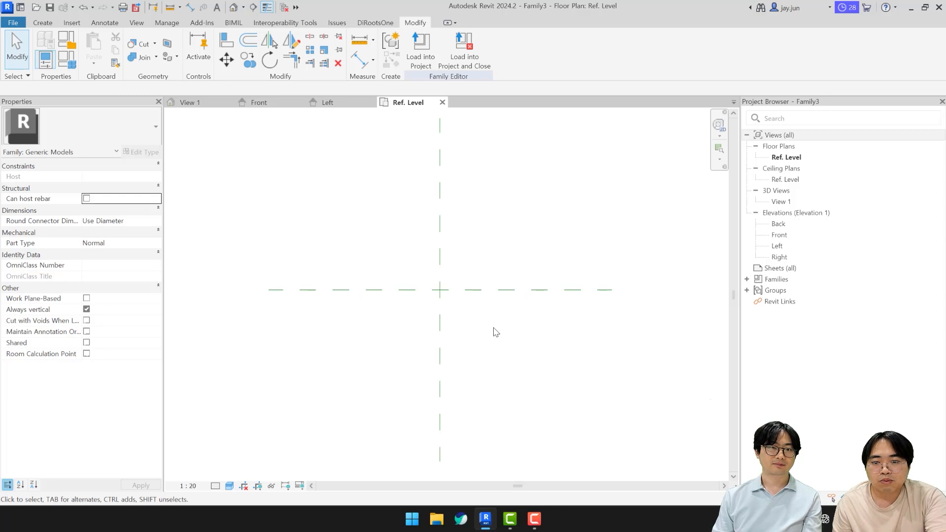
mouse_move(496, 332)
middle_down()
mouse_move(471, 345)
mouse_move(481, 340)
middle_up()
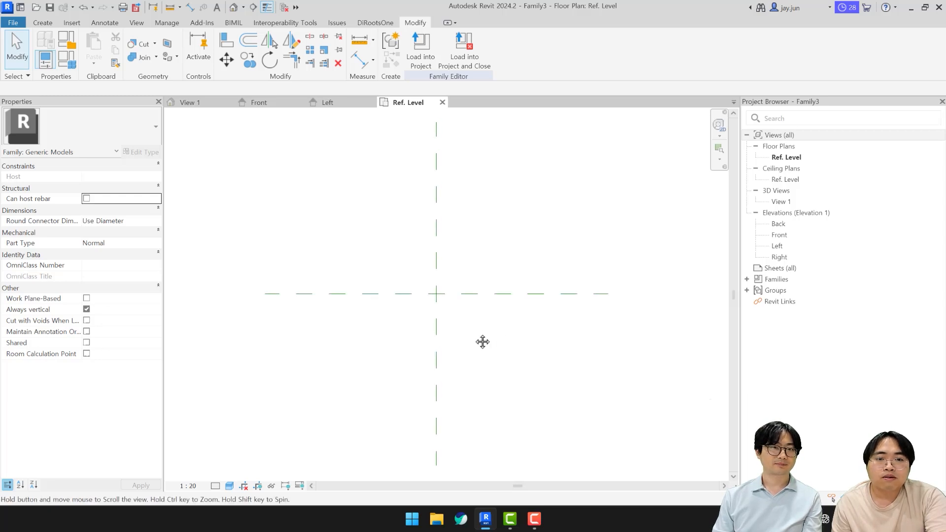
click(43, 24)
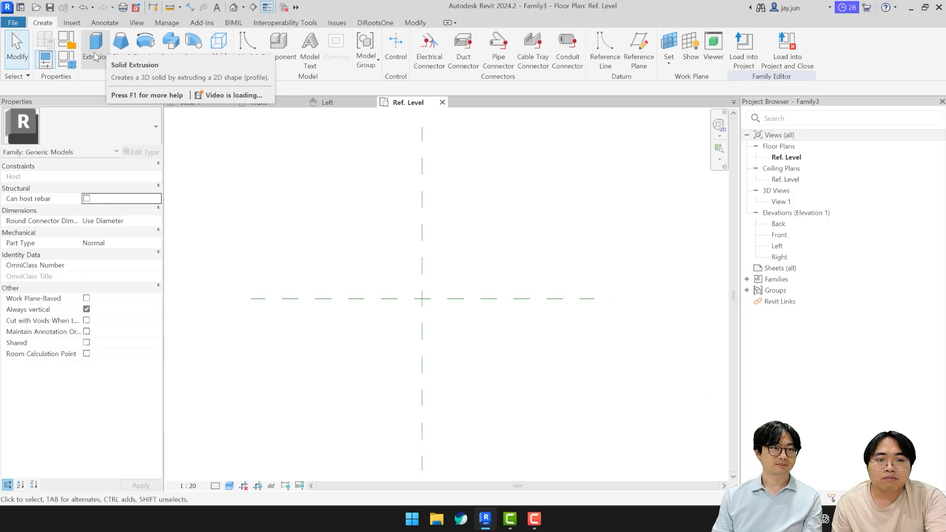
key(r)
key(p)
click(377, 222)
click(377, 393)
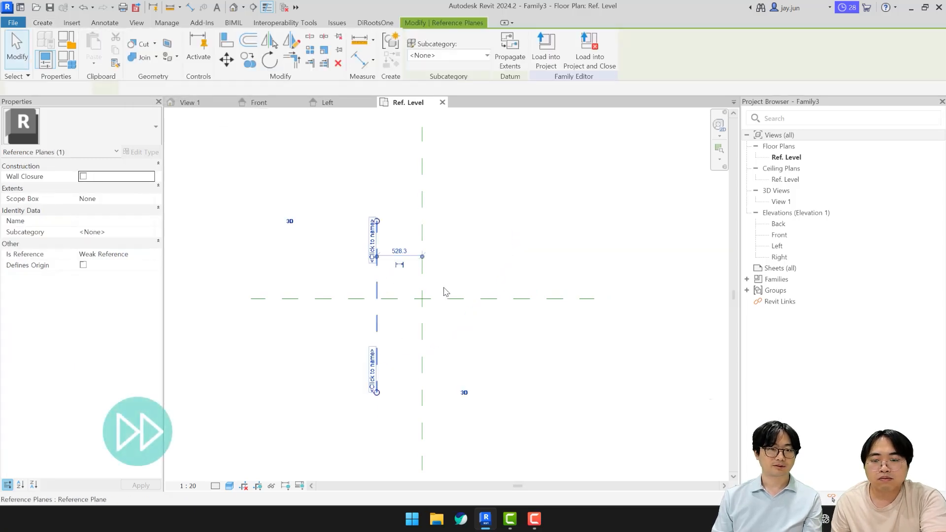
key(m)
key(m)
click(422, 281)
Dimension the three vertical reference planes with an equality (EQ) constraint above the horizontal plane
key(d)
key(i)
click(377, 277)
click(422, 202)
key(Escape)
key(Escape)
Create a triangular extrusion with its base between the outer reference planes and its apex on the centre plane, with sides about 747 mm long
click(97, 50)
click(377, 299)
click(468, 299)
click(422, 253)
click(377, 299)
click(418, 60)
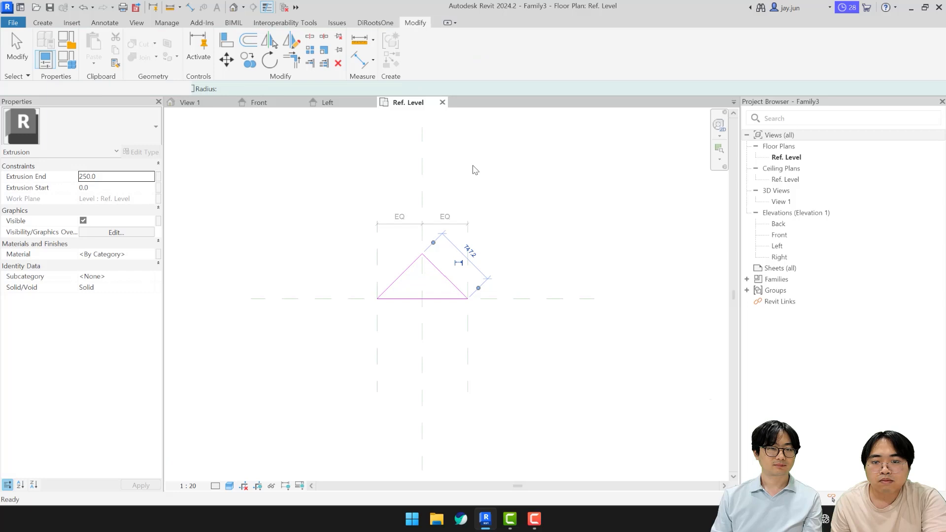
click(539, 247)
Add an angular dimension between the horizontal reference plane and the triangle's left sloping edge
scroll(468, 300, up, 2)
middle_drag(532, 317, 503, 341)
scroll(515, 351, up, 1)
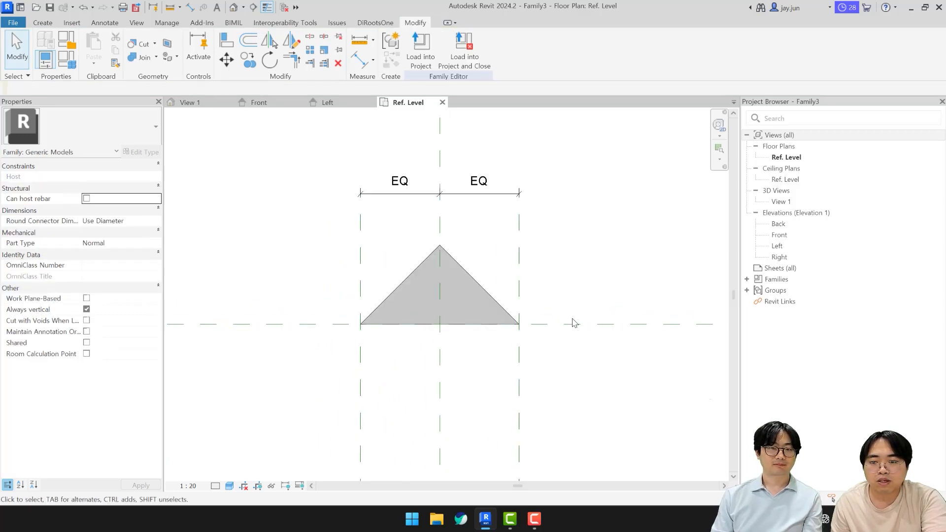
key(d)
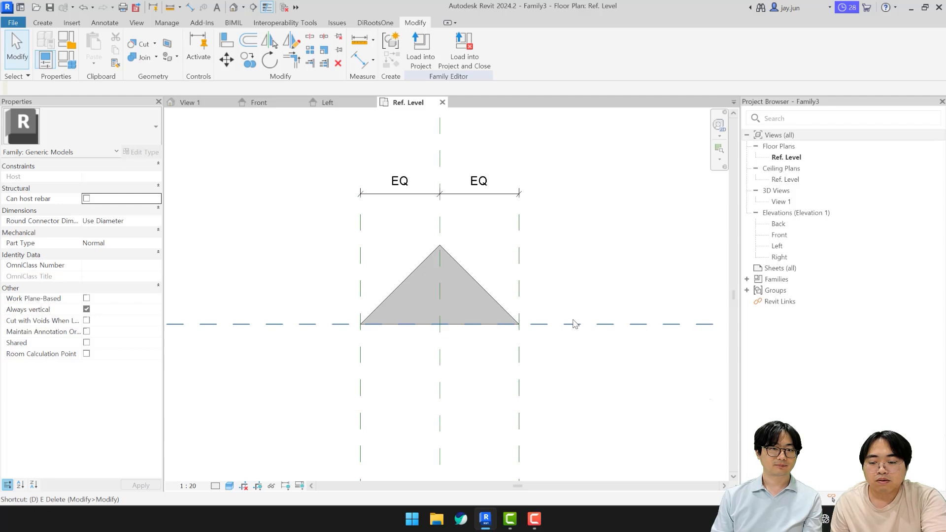
key(i)
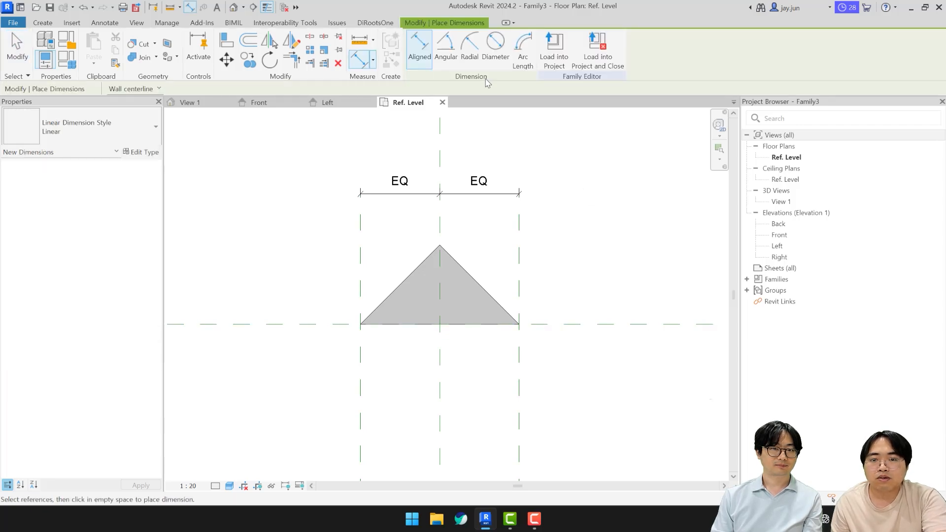
click(446, 49)
click(582, 326)
click(401, 287)
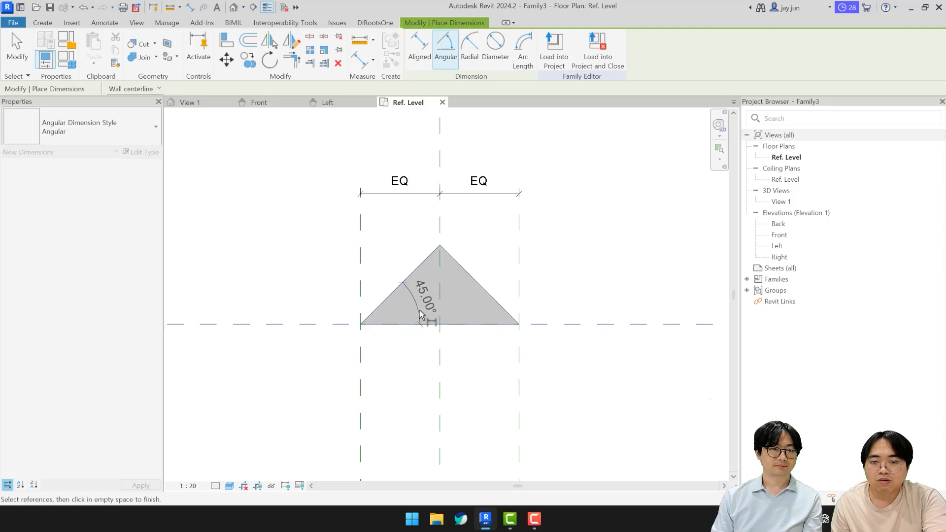
click(411, 311)
key(Escape)
Add an aligned dimension below the triangle between the two outer vertical reference planes
scroll(568, 279, down, 1)
middle_drag(575, 290, 544, 295)
key(d)
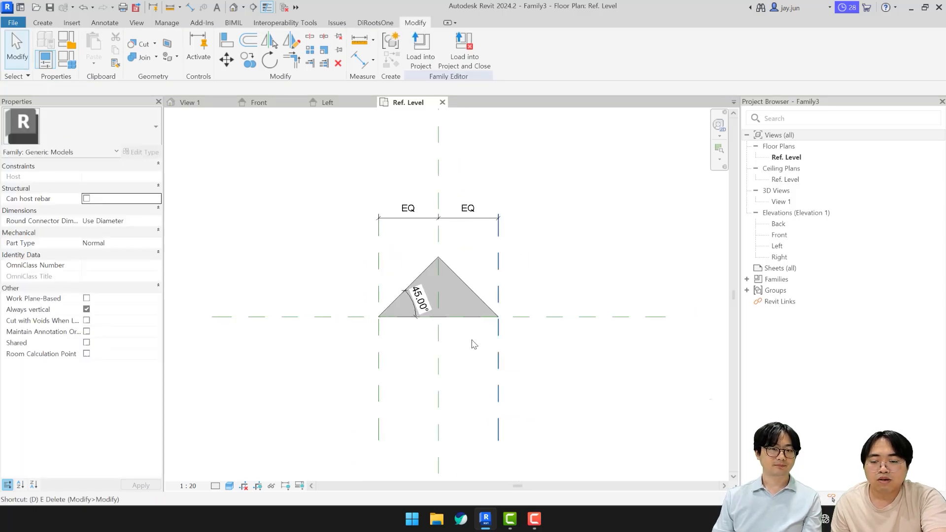
key(i)
click(380, 364)
click(499, 376)
click(468, 368)
key(Escape)
key(Escape)
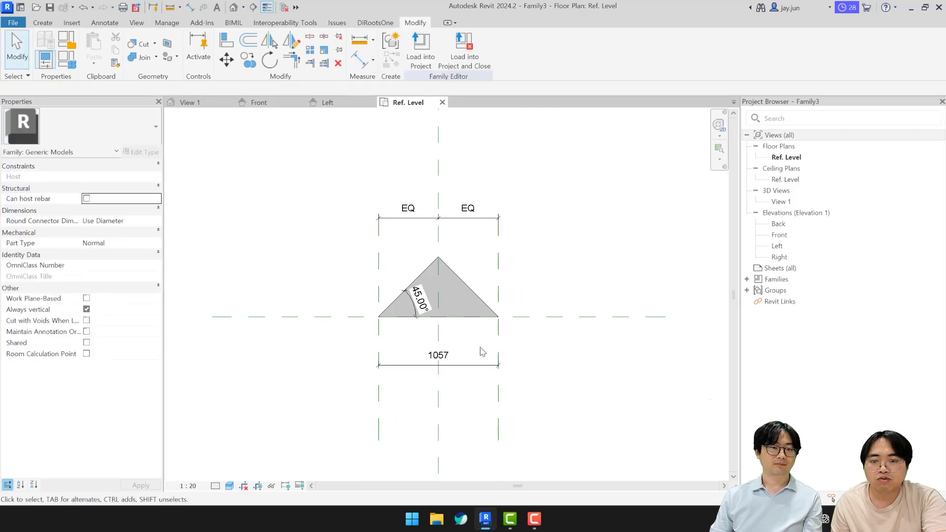
scroll(477, 353, up, 2)
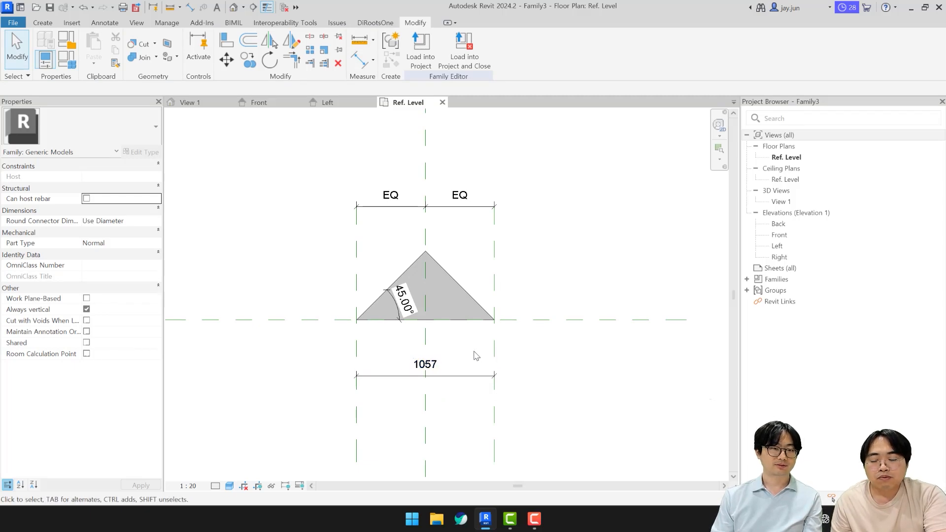
click(451, 289)
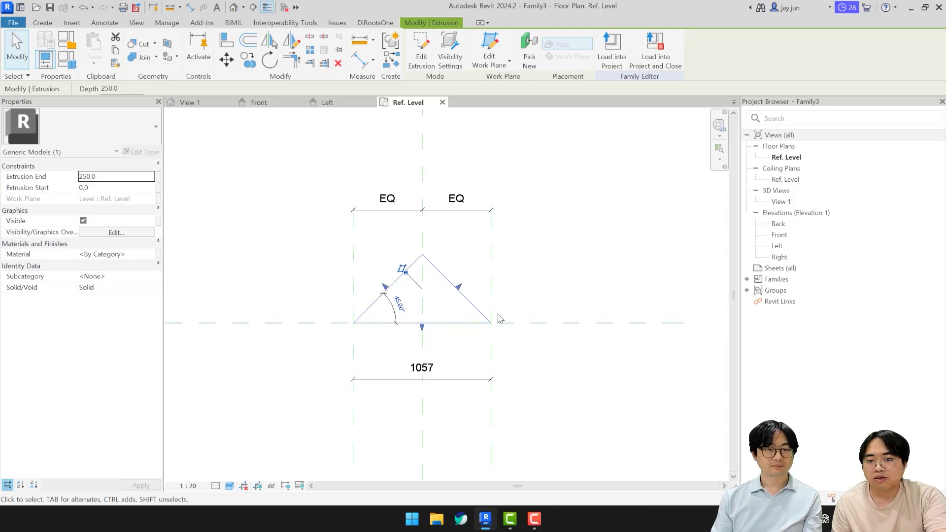
click(548, 303)
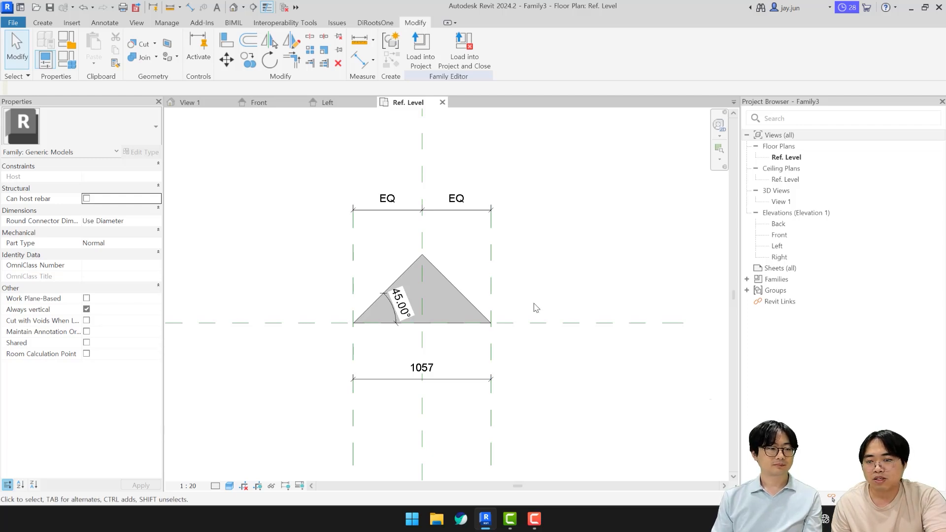
middle_drag(537, 311, 476, 321)
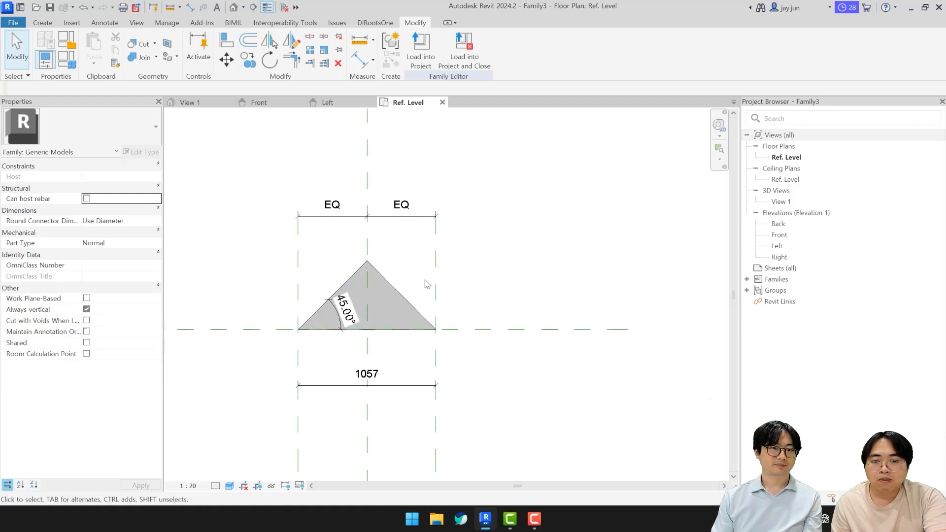
Copy the triangular extrusion horizontally about 1200 mm to the right so the copy stands beside the original on the same baseline
click(405, 299)
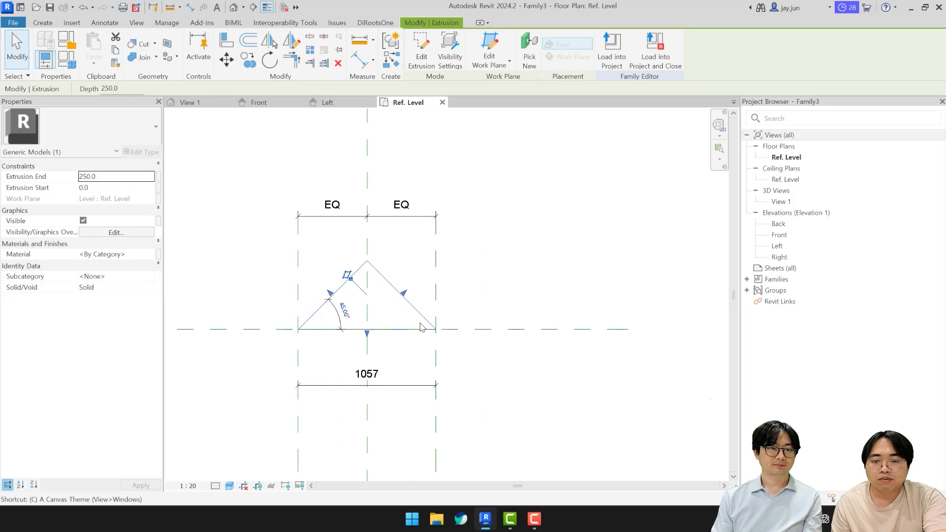
key(o)
click(387, 354)
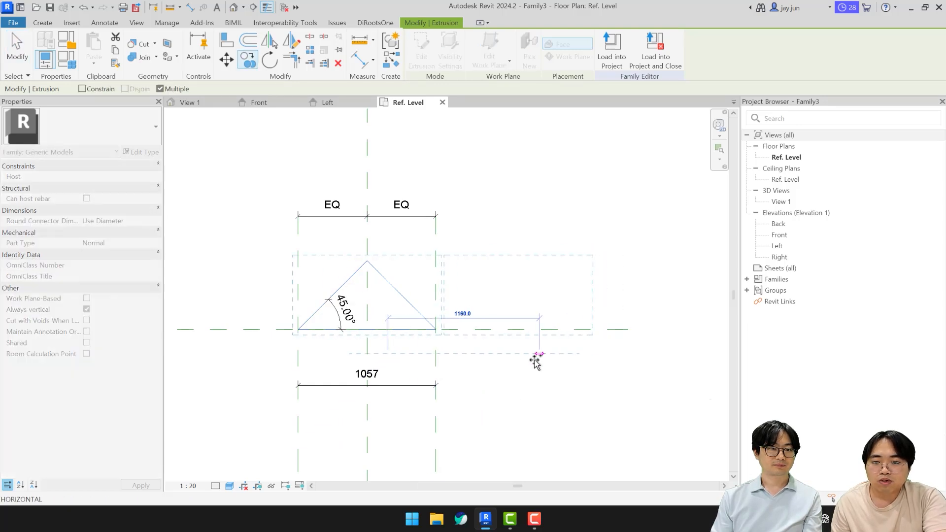
click(548, 354)
click(459, 260)
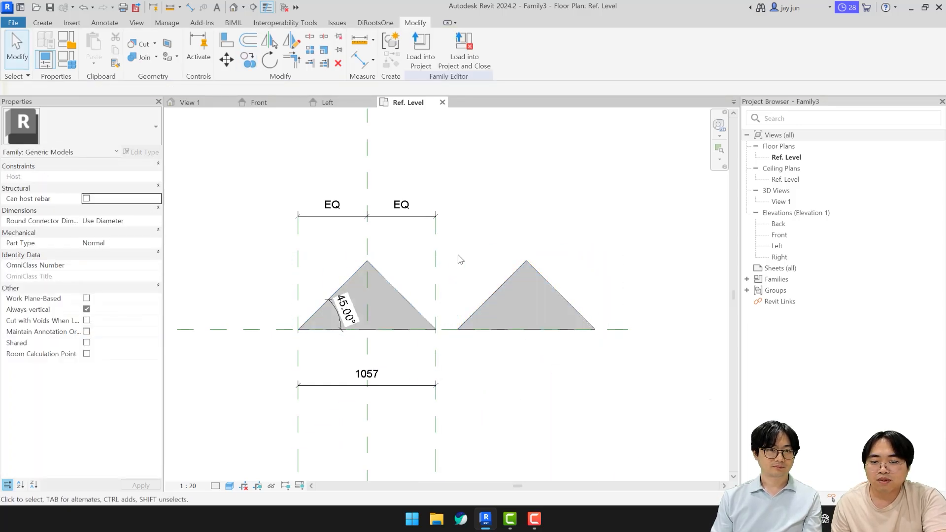
Label the angular dimension of the original triangle with a new family type parameter named Angle
middle_drag(554, 332, 570, 362)
scroll(572, 348, up, 1)
middle_drag(547, 363, 540, 364)
middle_drag(291, 299, 307, 317)
click(307, 321)
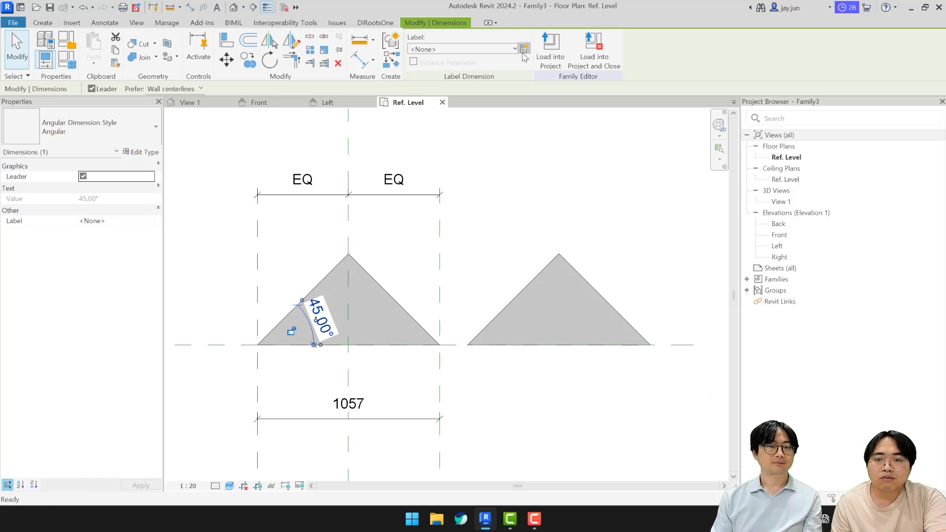
click(524, 49)
text(R)
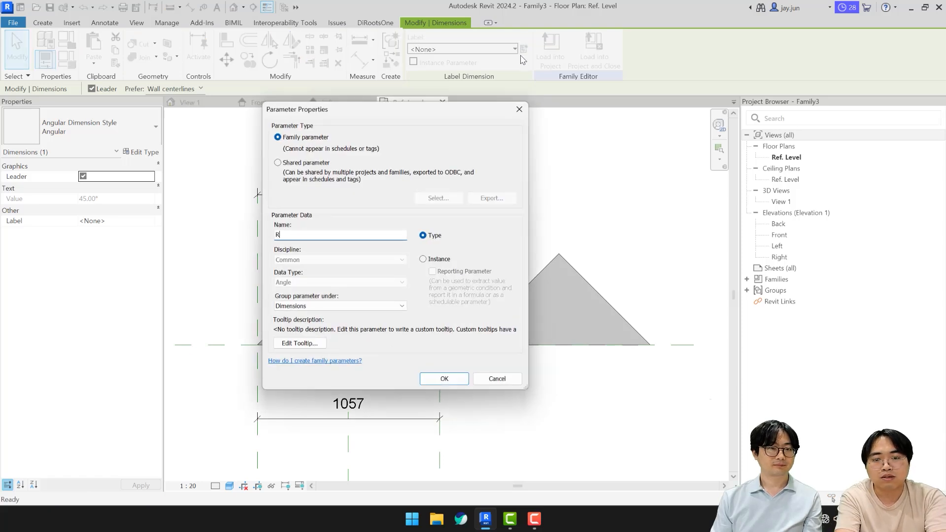
key(BackSpace)
text(Angle)
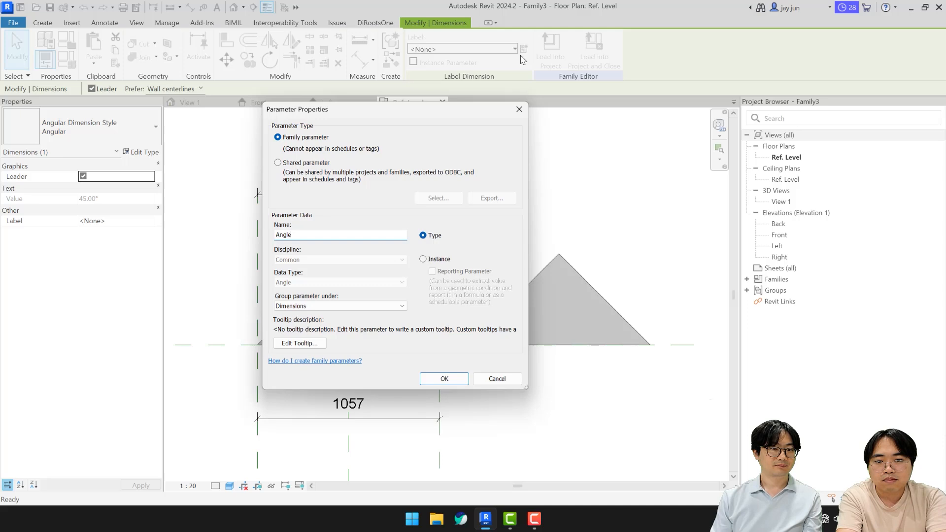
key(Return)
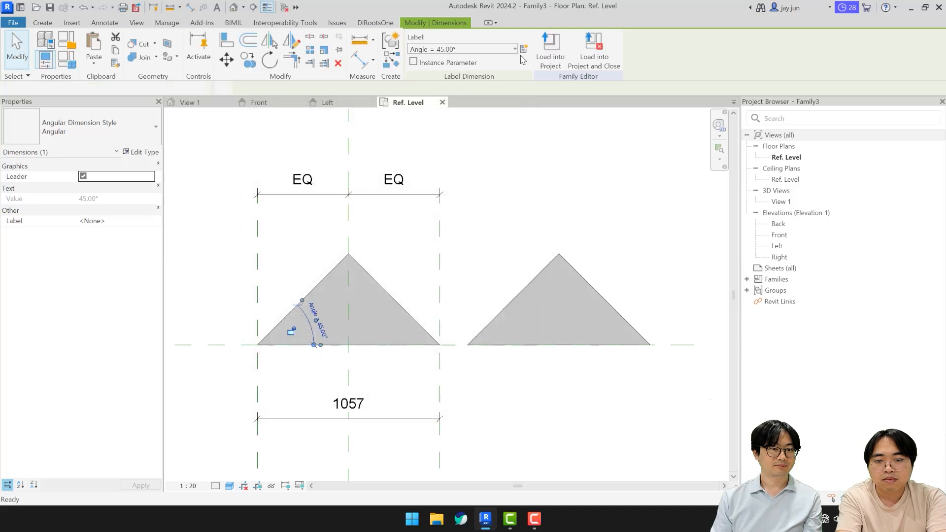
click(487, 185)
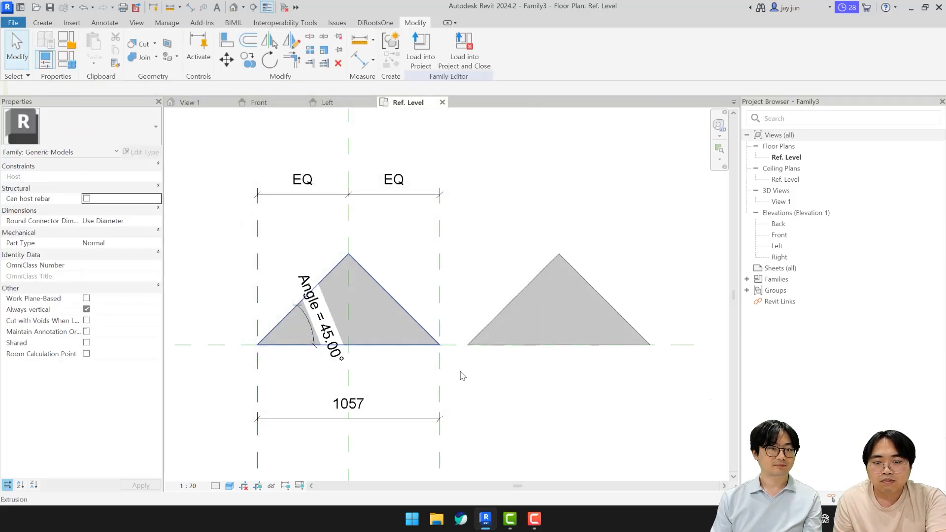
Add a family type parameter called Name with the Text data type
middle_drag(505, 407, 501, 398)
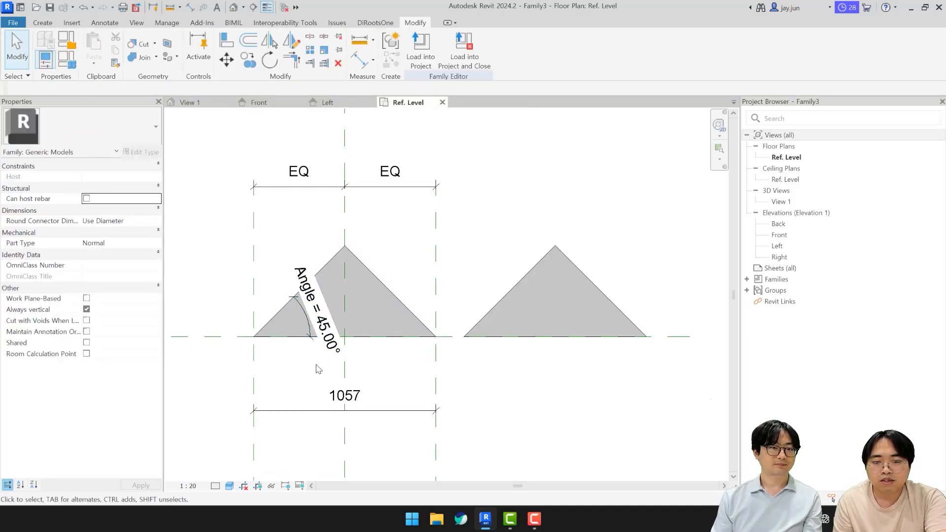
middle_drag(398, 376, 394, 375)
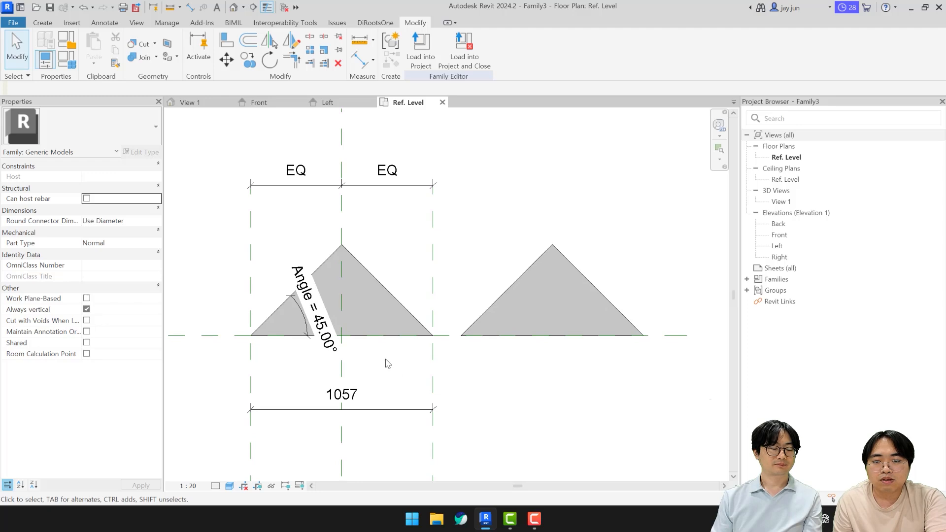
middle_drag(387, 261, 353, 252)
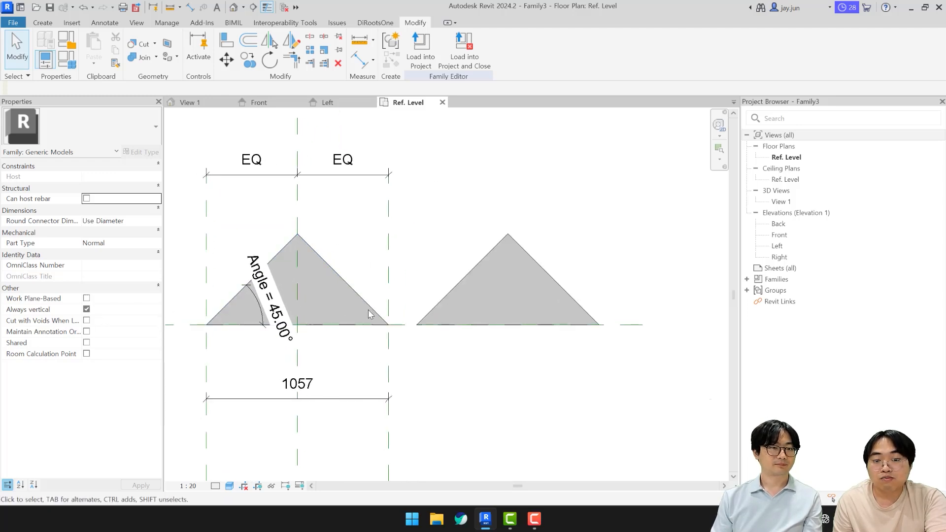
click(66, 59)
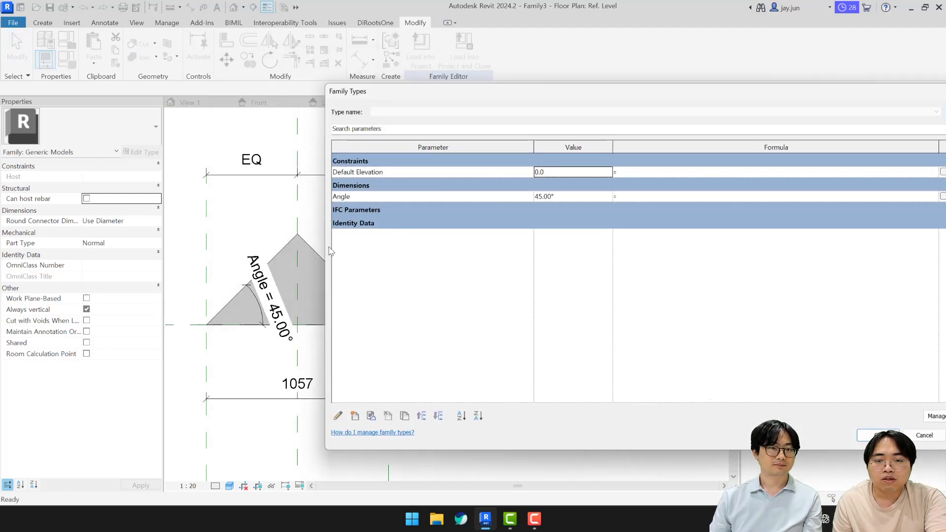
drag(326, 249, 427, 249)
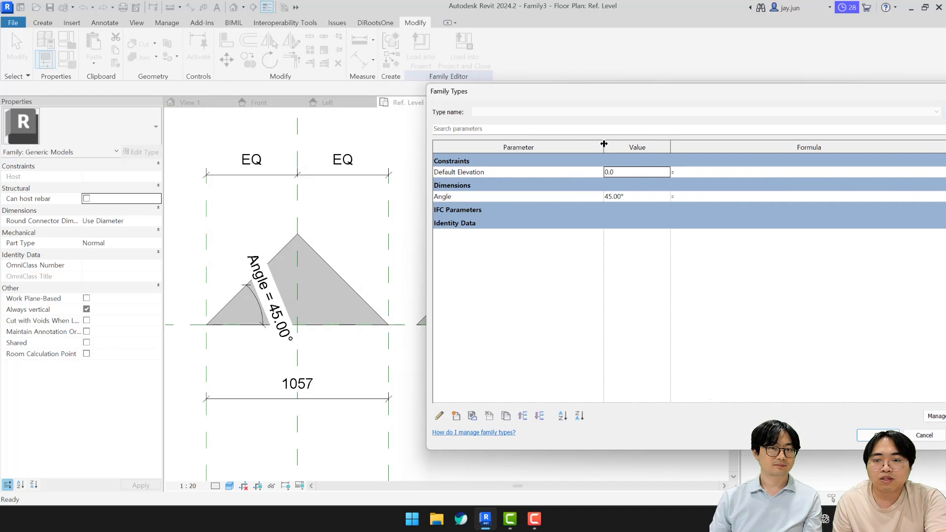
drag(605, 147, 541, 146)
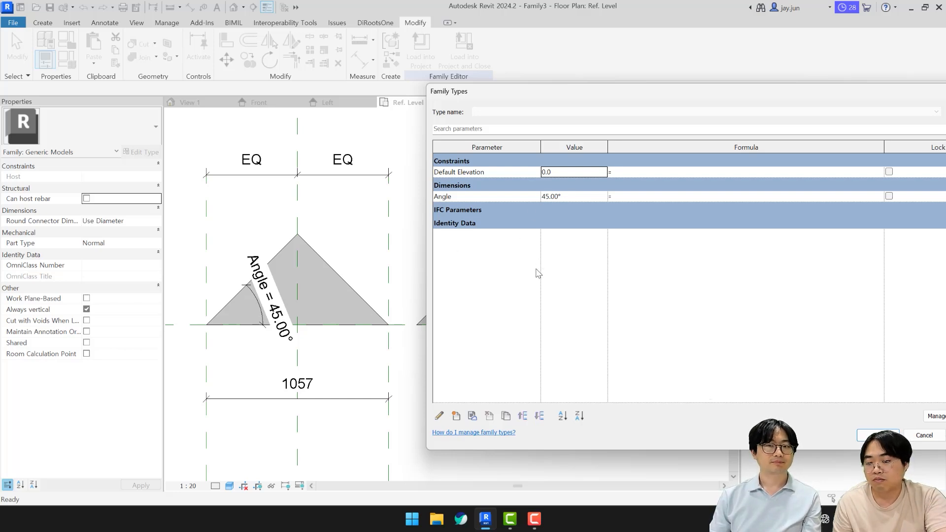
click(457, 417)
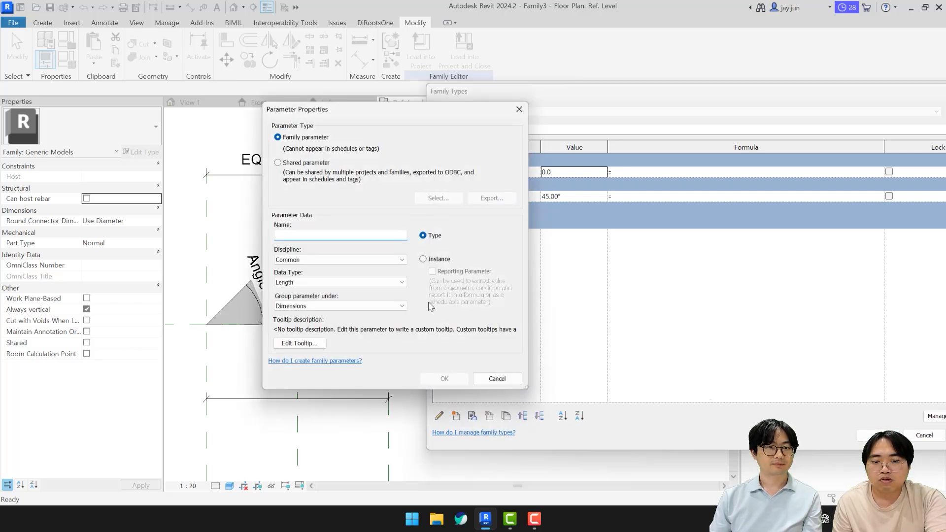
text(Name)
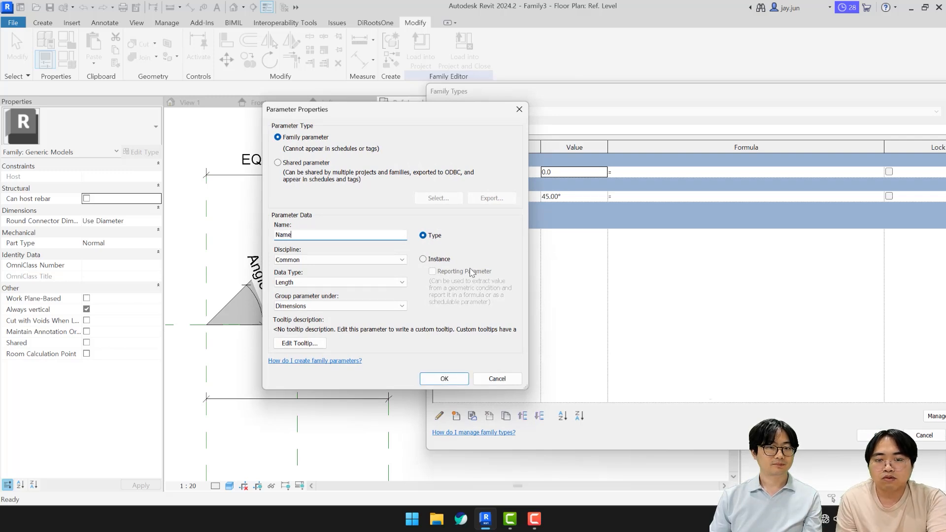
click(311, 284)
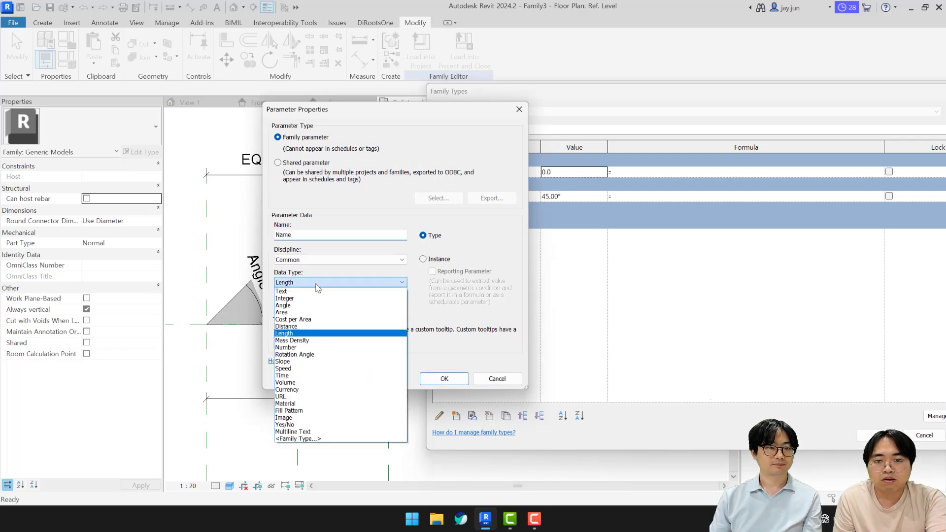
click(309, 292)
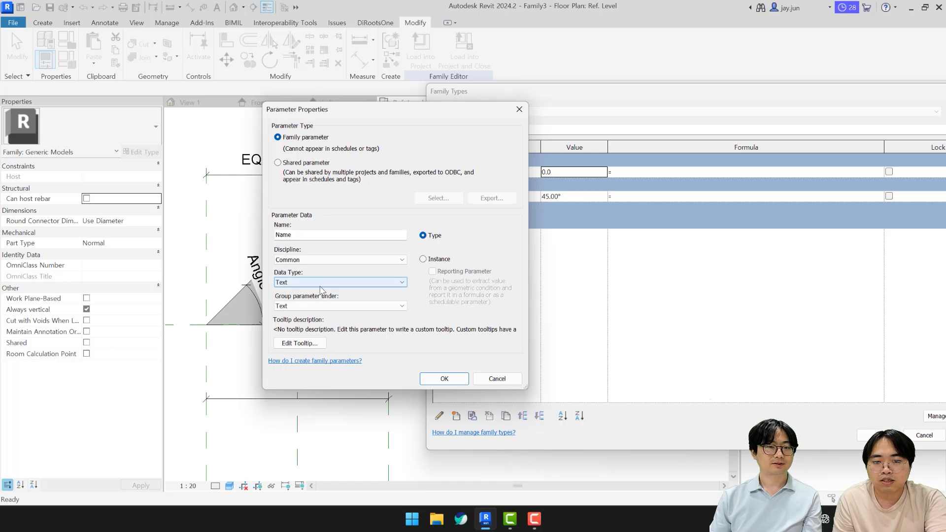
click(437, 379)
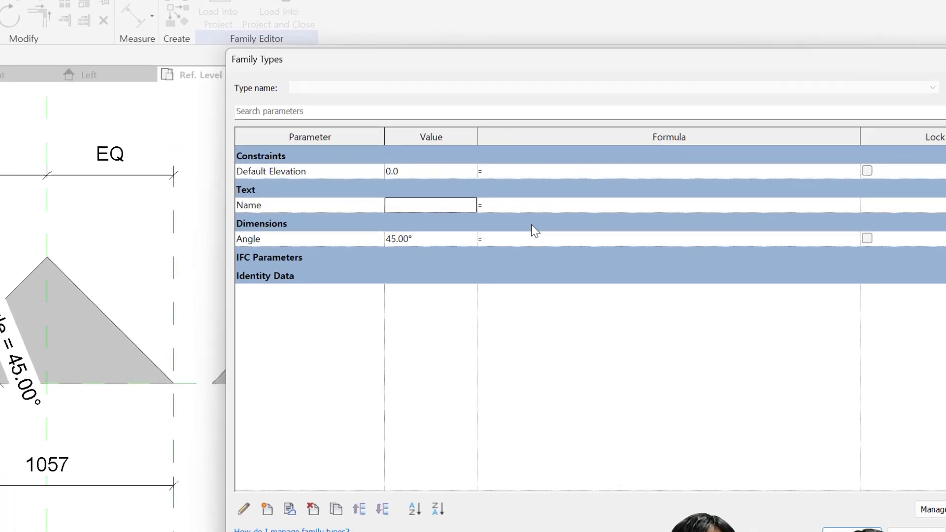
Give the Name parameter the formula if(Angle > 30°, "높은지붕", "낮은지붕")
click(531, 209)
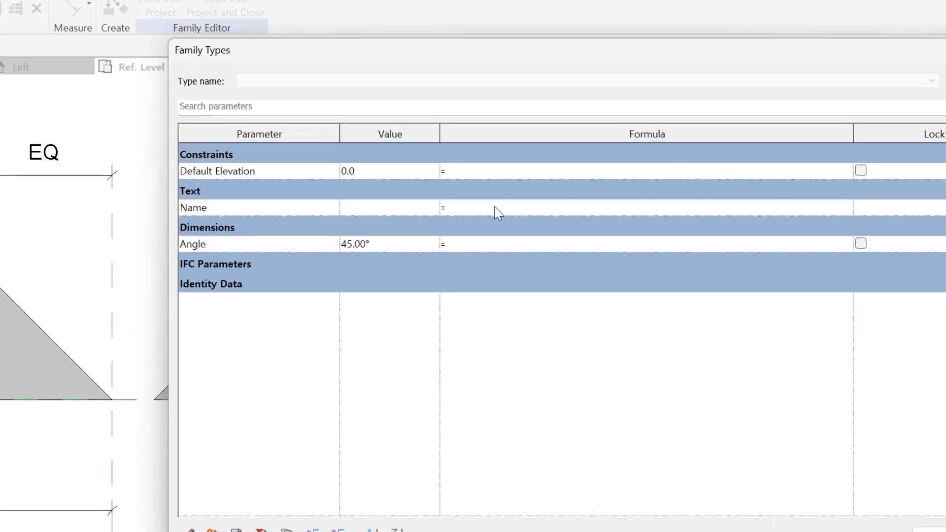
text(if(Angle>30)
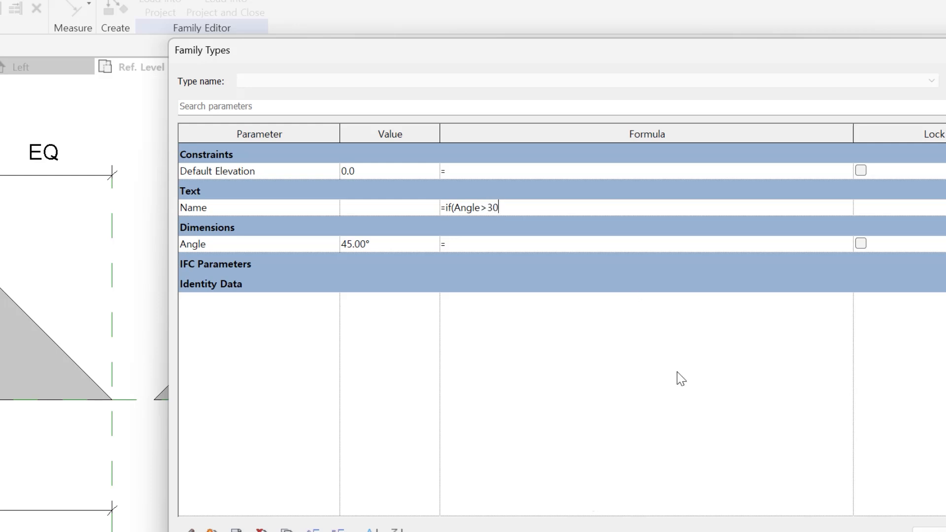
text(""sha)
key(BackSpace)
key(BackSpace)
key(BackSpace)
text(L)
text(ㅗㅍㅇ)
text(ㅈㅣㅂㅜㅇ)
text(")
key(Left)
text(ㄴㅏㅈㅇㅡㄴ)
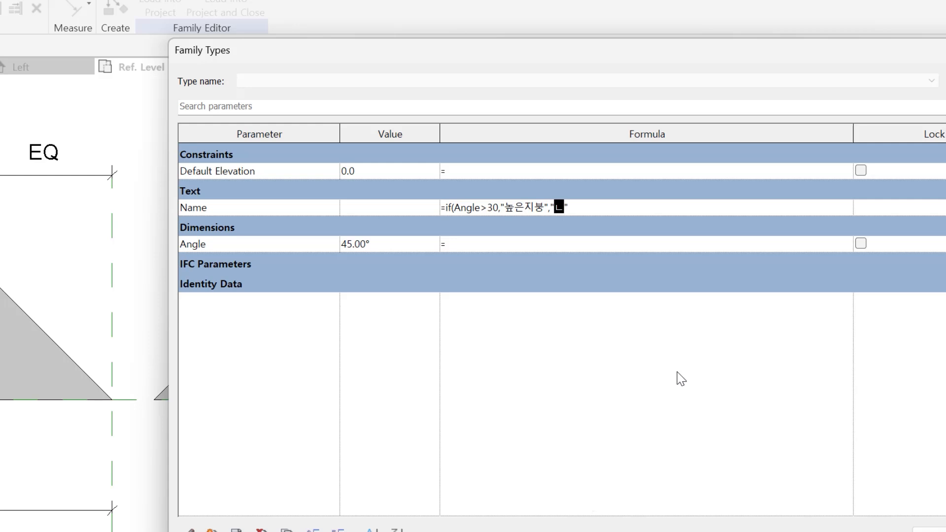
text(ㅈㅣㅂㅜㅇ)
key(Right)
key(Return)
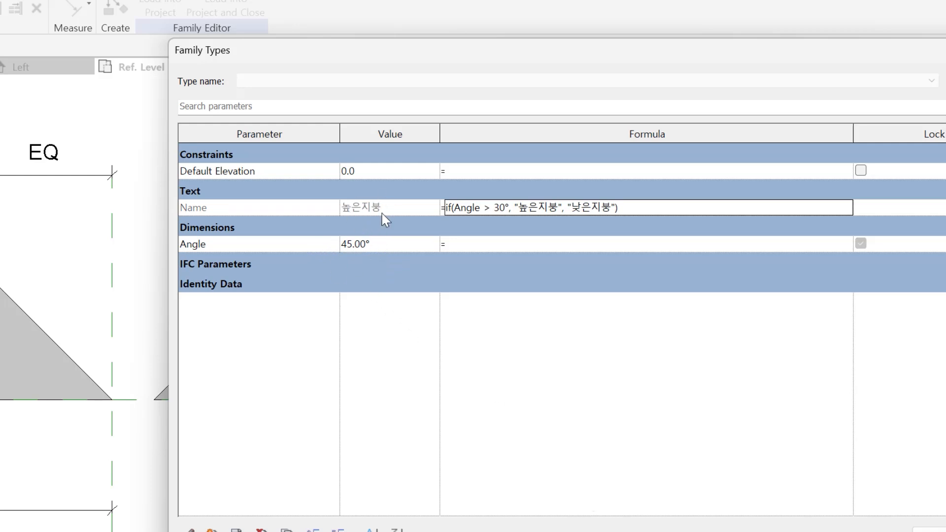
Set the Angle parameter to 25° to test the conditional Name formula
click(393, 250)
text(2)
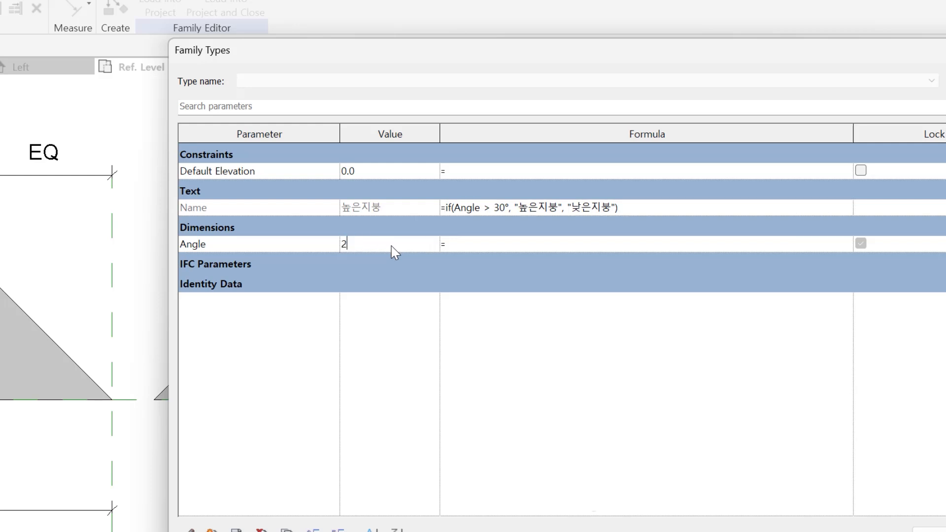
text(5)
key(Return)
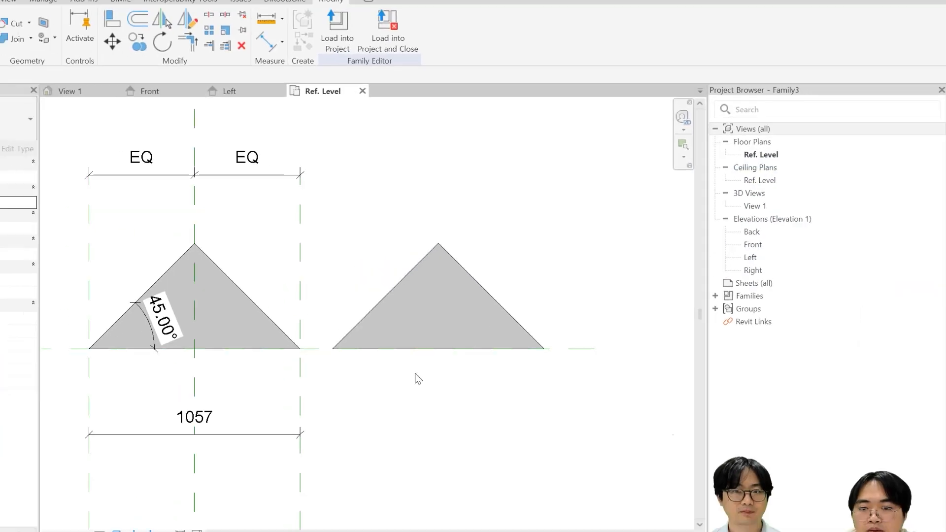
Place a text note below the second triangle listing the operators =, < and > on separate lines
key(t)
key(x)
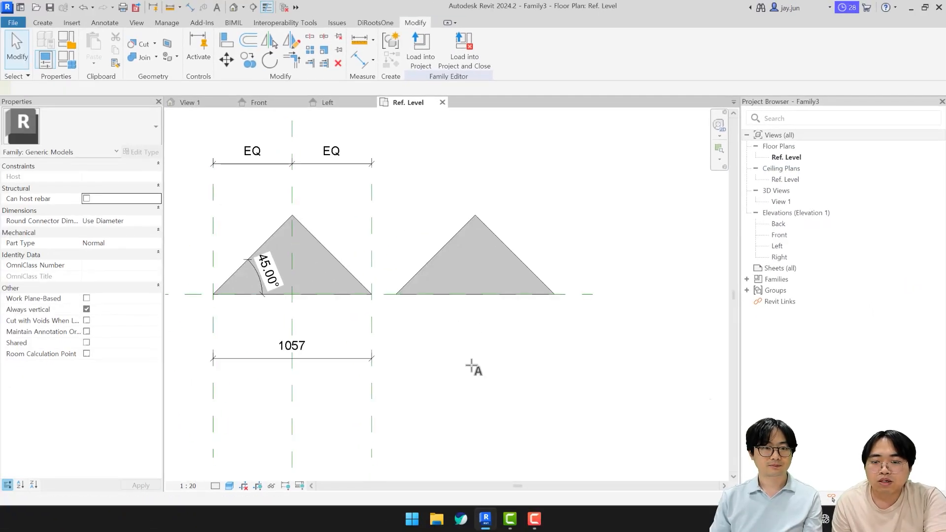
click(448, 346)
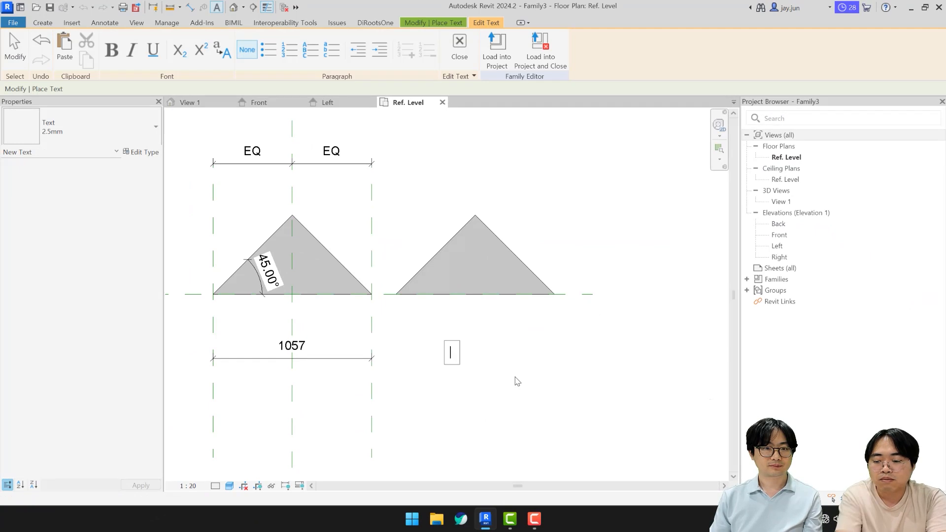
text(+)
key(BackSpace)
text(=)
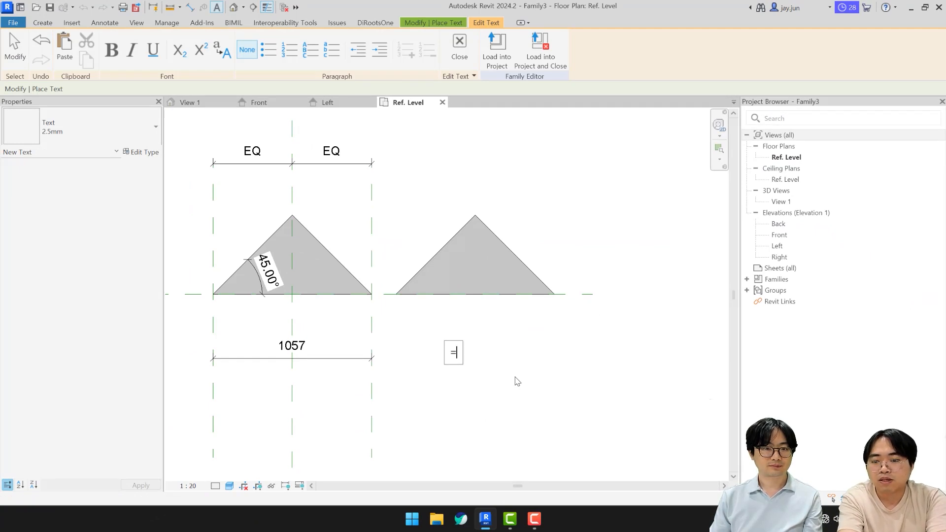
key(Return)
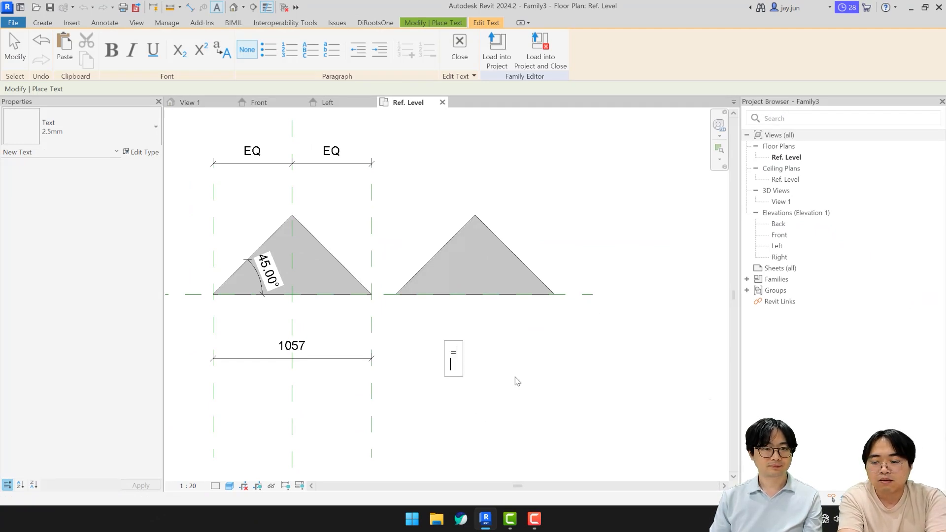
text(<)
key(Return)
text(>)
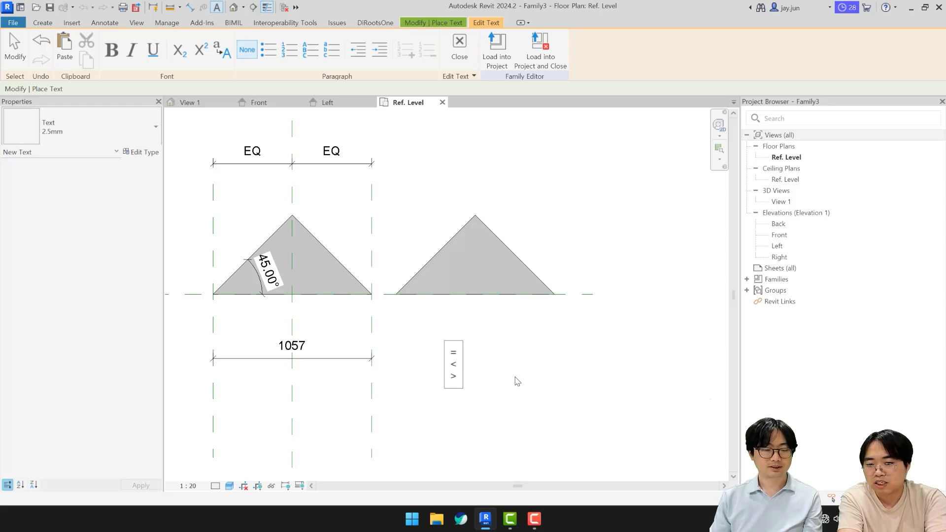
Add the lines and(a=1,b=1) and or(a=1,b=1) to the operator text note
key(Return)
text(and(a)
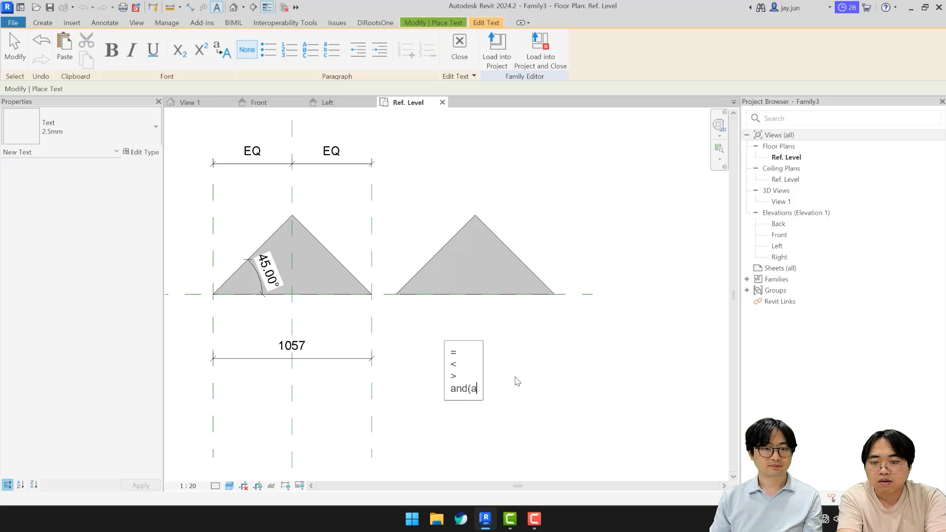
text(=1,b)
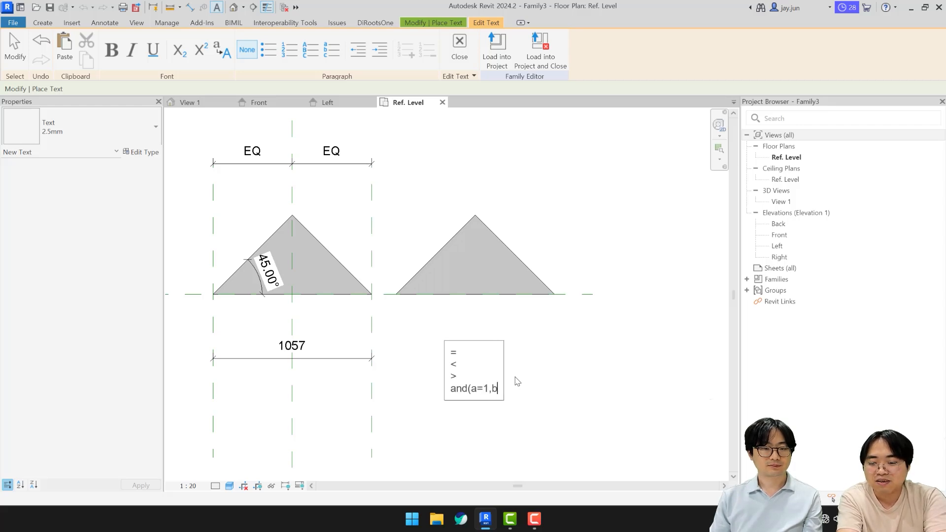
text(=1))
key(Return)
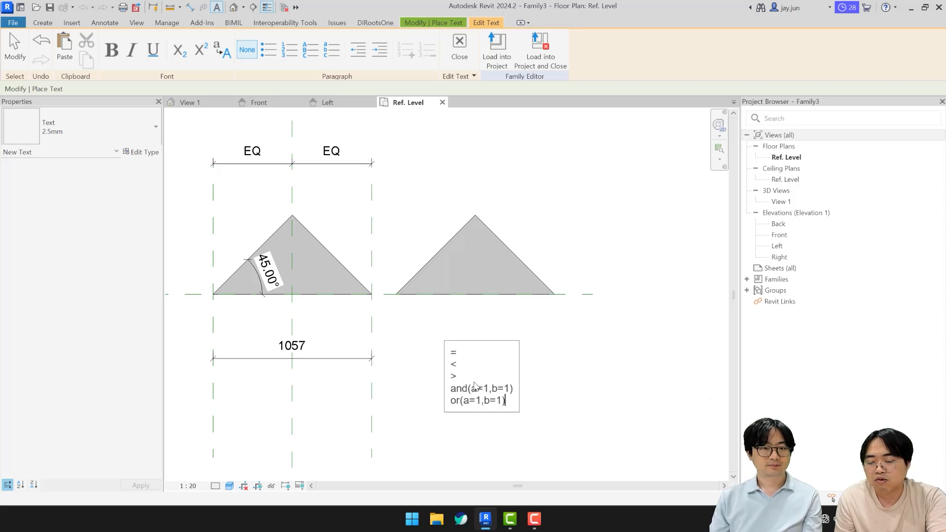
click(560, 399)
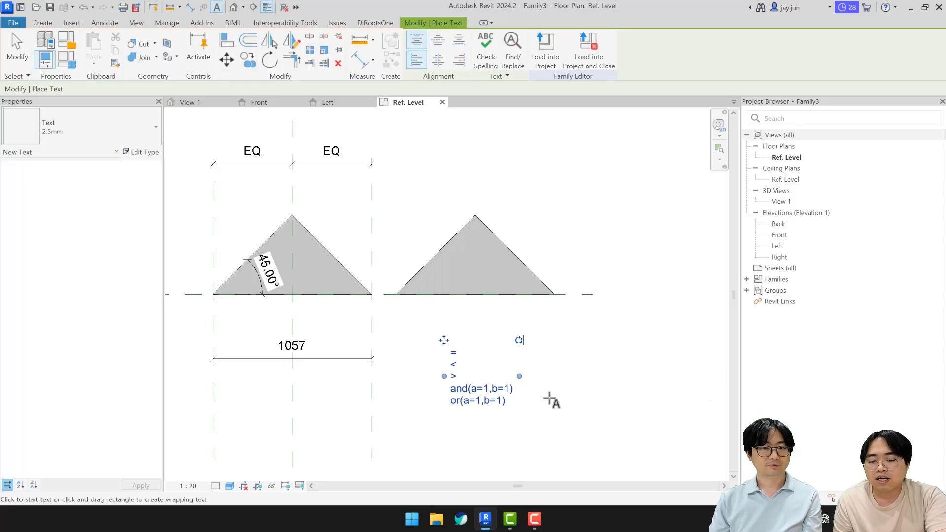
key(Escape)
Extend the < and > lines of the operator text note to <= and >=
scroll(468, 374, up, 3)
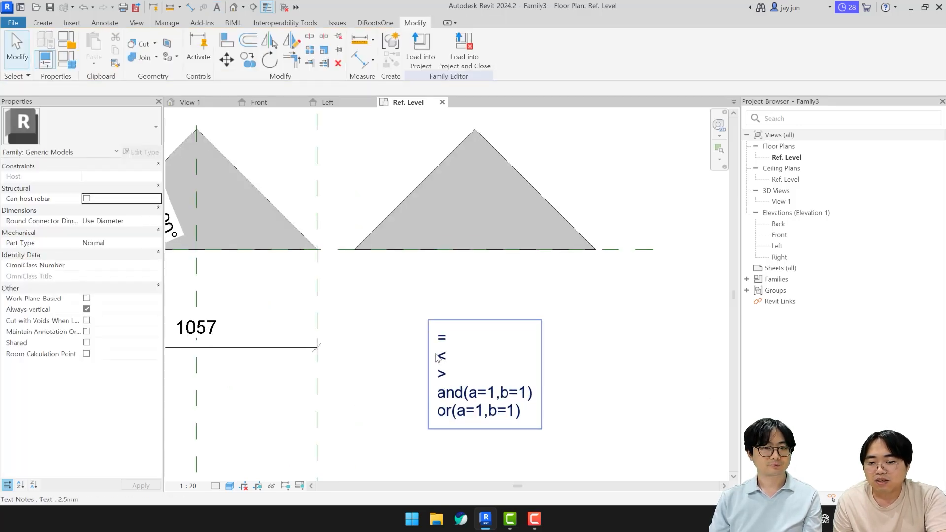
double_click(469, 355)
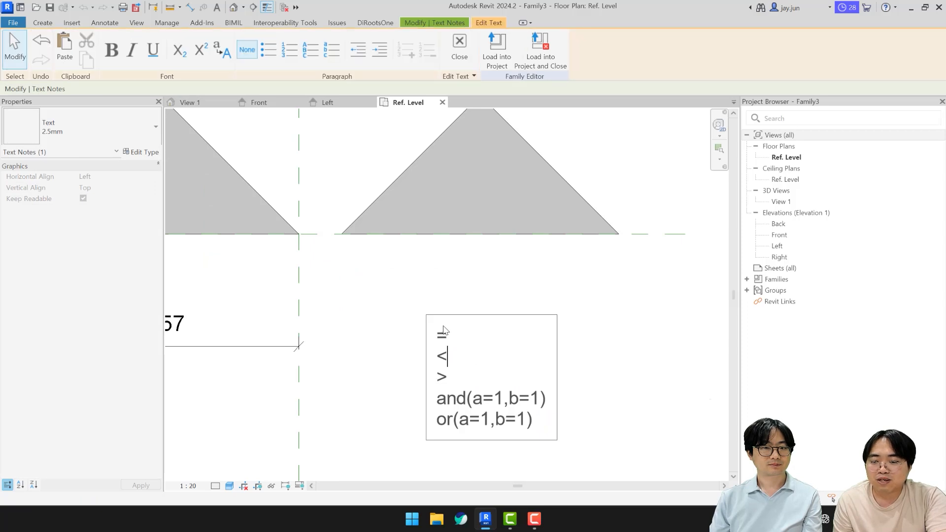
text(= <)
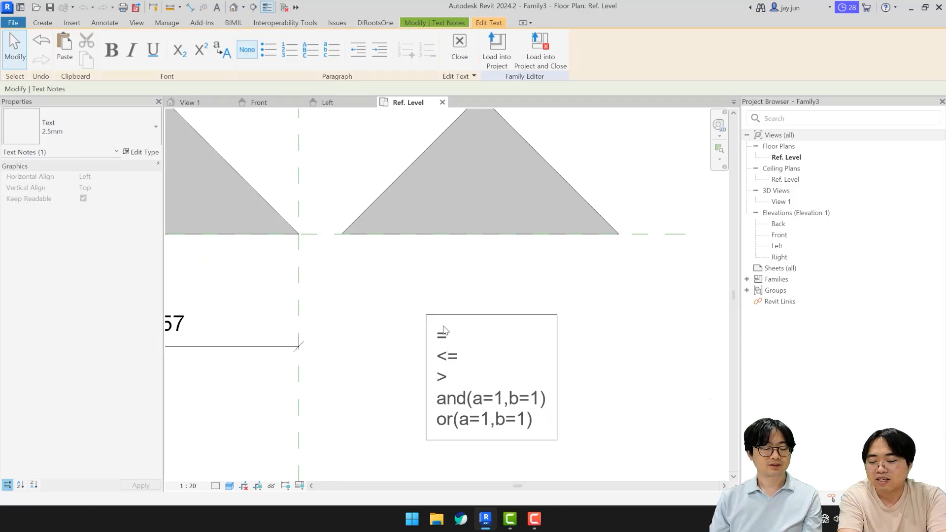
text(=)
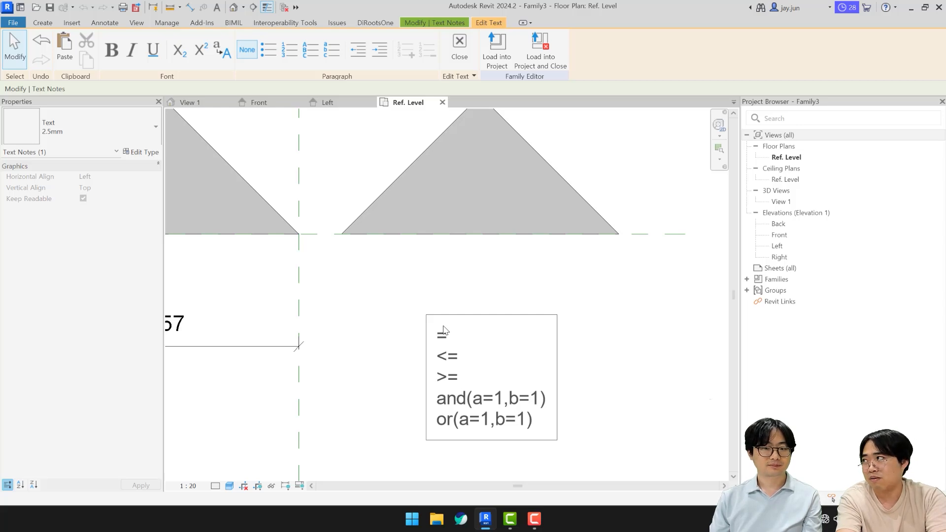
Remove the added equals signs from the less-than and greater-than lines of the text note
key(BackSpace)
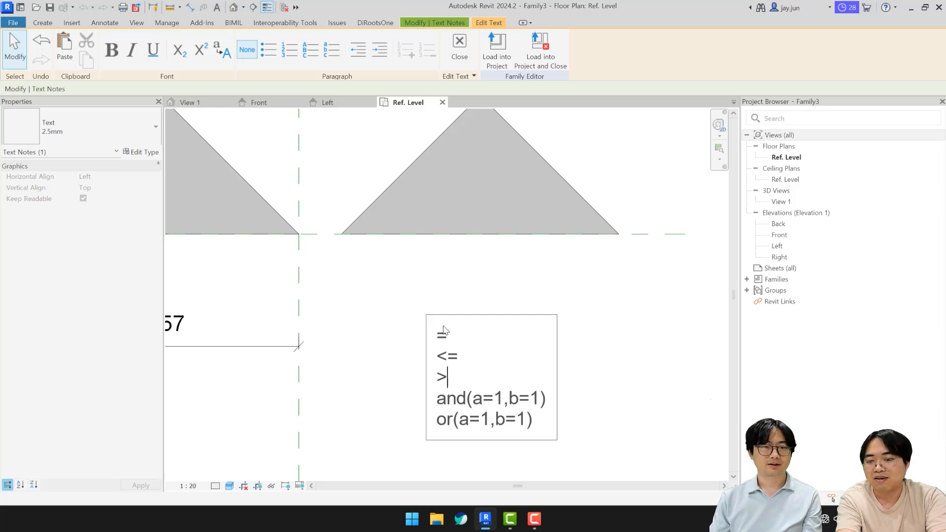
key(Up)
key(End)
key(BackSpace)
key(Down)
key(Down)
key(Down)
key(Right)
key(Right)
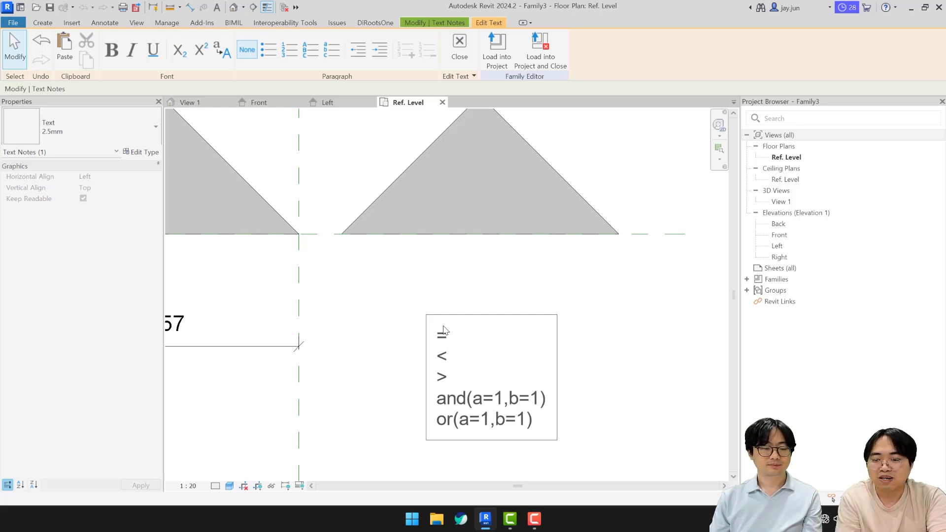
click(389, 313)
Set the Angle parameter to 30° to test the boundary case of the Name formula
click(44, 40)
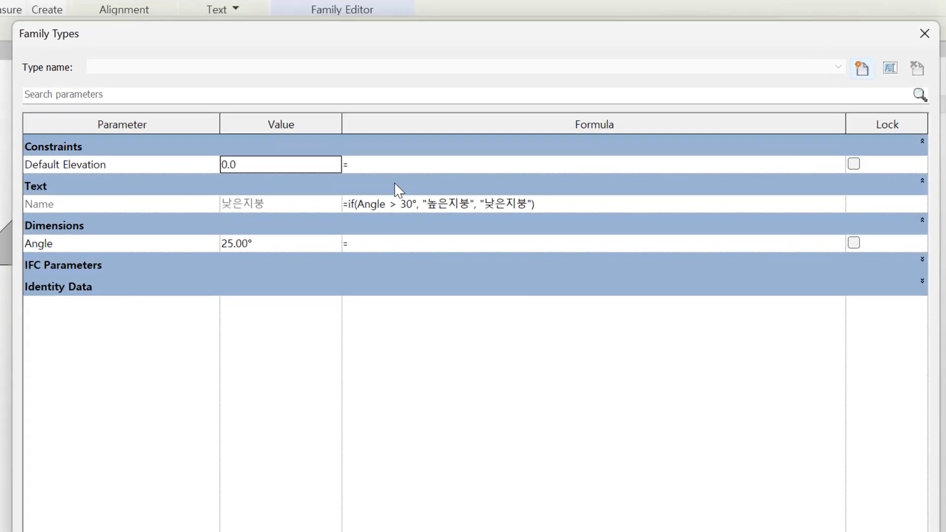
click(397, 205)
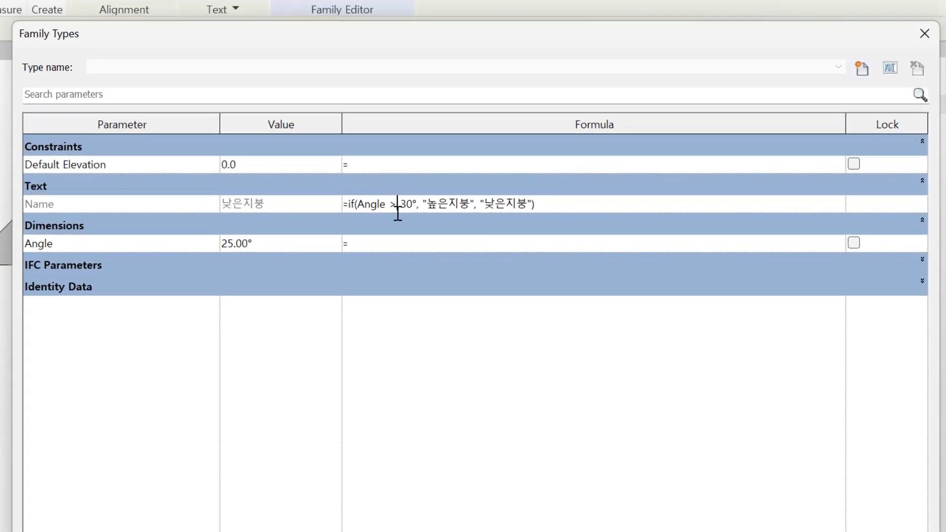
click(269, 248)
text(30)
key(Return)
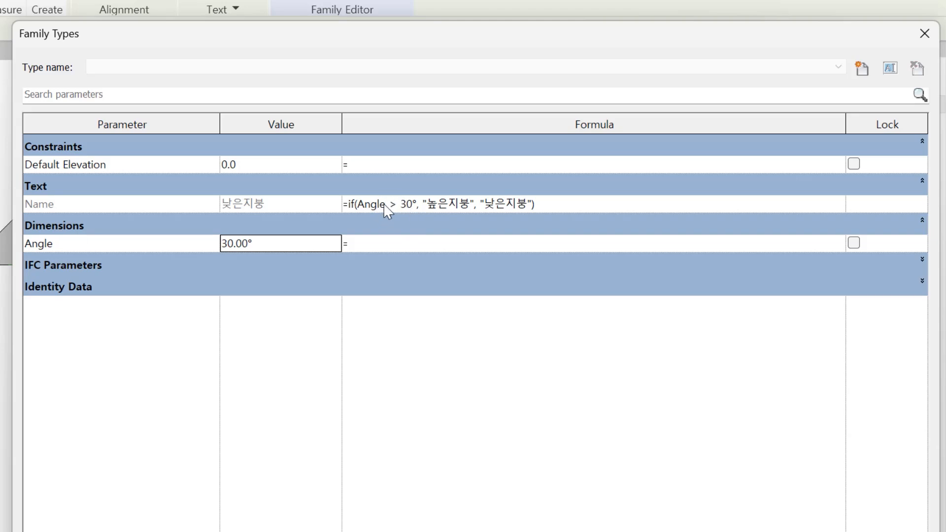
Change the Name parameter's formula to if(not(Angle < 30°), "높은지붕", "낮은지붕") and accept the family types
click(401, 207)
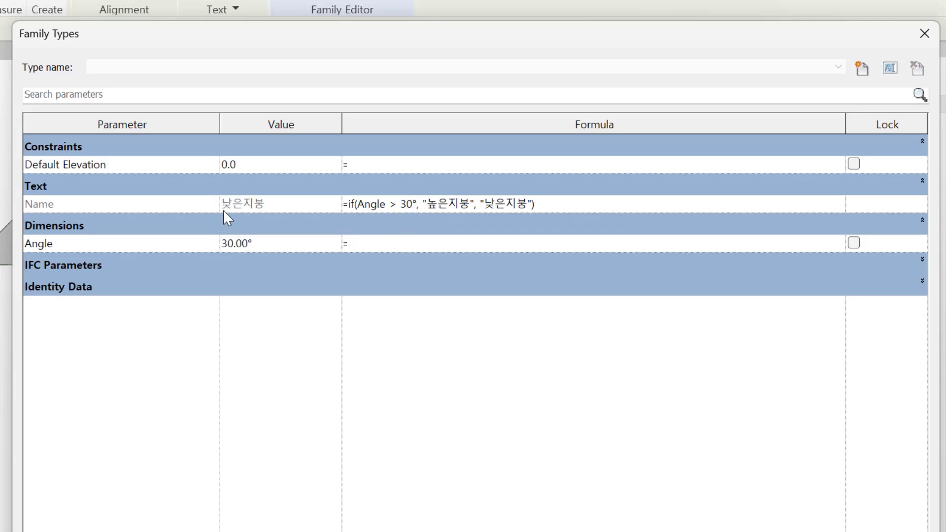
key(BackSpace)
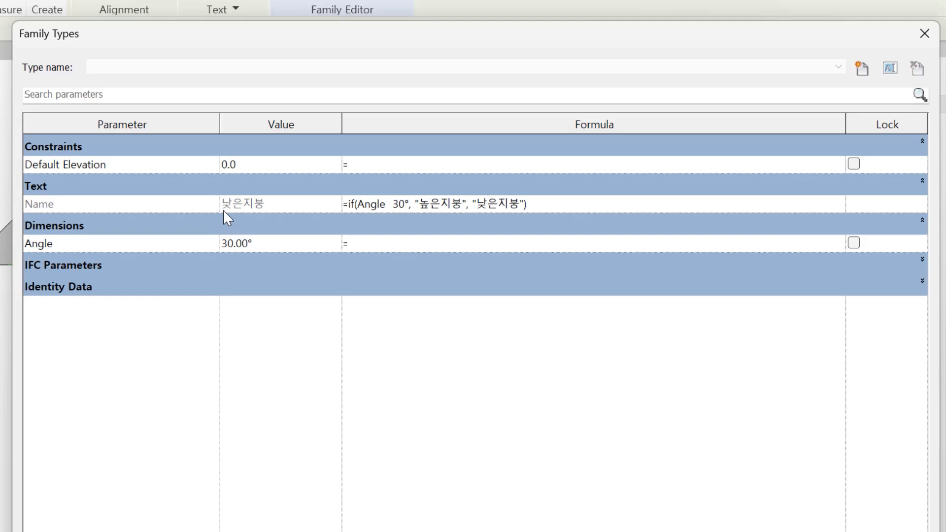
text(<)
key(Left)
key(Left)
key(Left)
key(Left)
key(Left)
text(ㅜㅐㅅ)
key(BackSpace)
key(BackSpace)
key(BackSpace)
text(not()
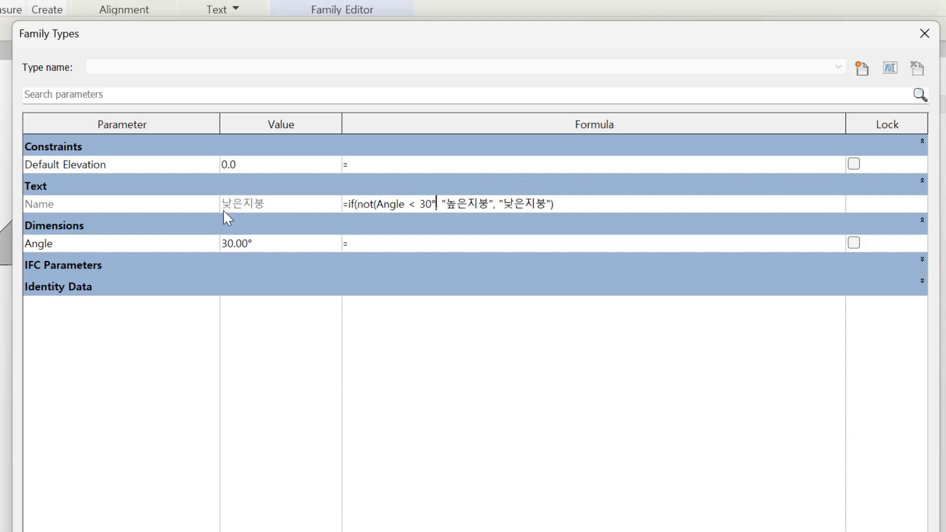
text())
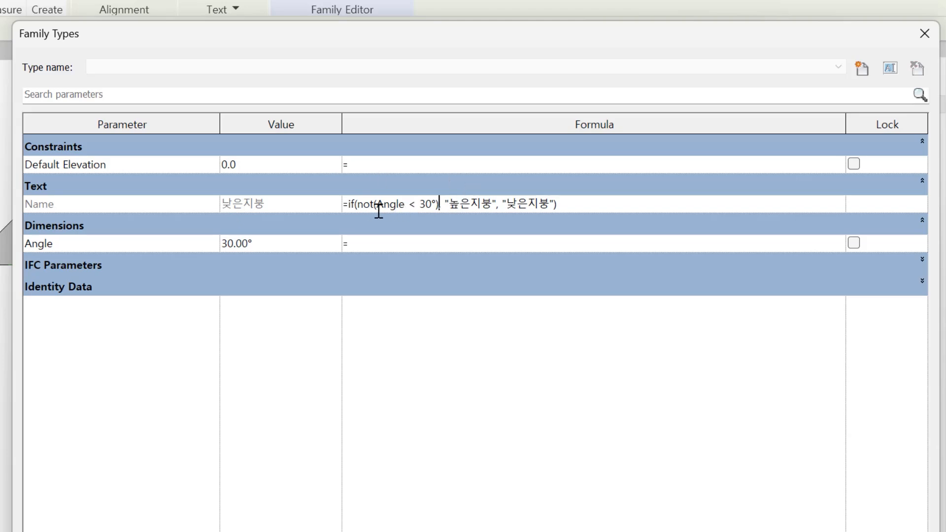
click(423, 326)
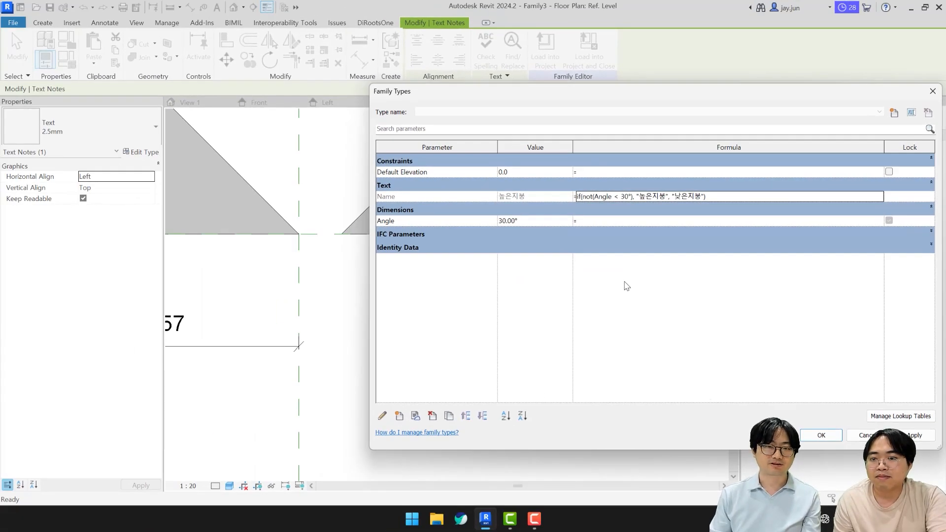
click(816, 435)
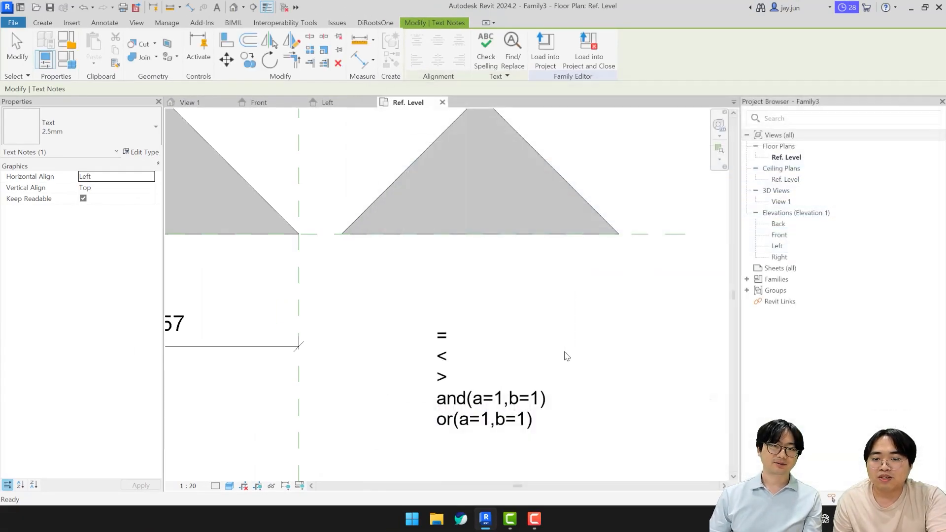
Delete the text note listing the logical operators below the second triangle
scroll(460, 278, down, 2)
middle_drag(460, 281, 511, 339)
click(505, 399)
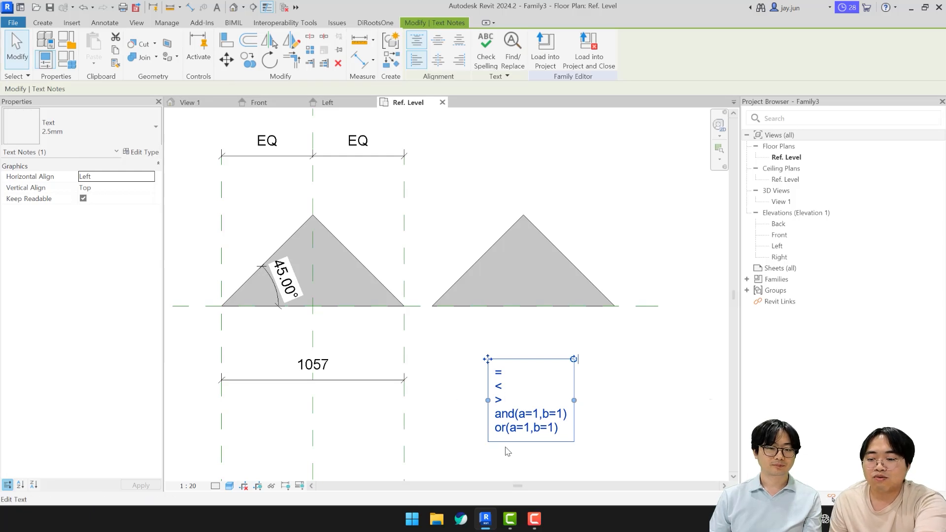
key(Delete)
Label the original triangle with a text note "a" and the second triangle with a text note "b"
scroll(494, 382, down, 1)
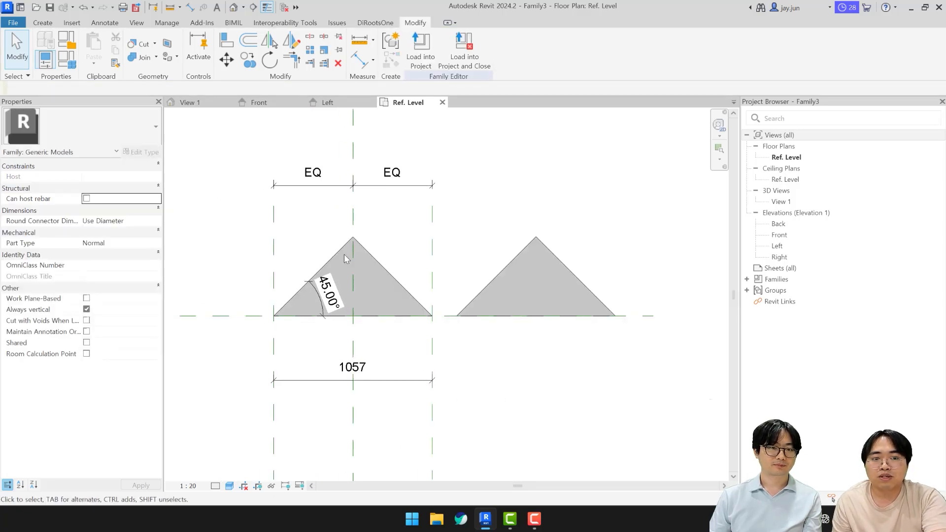
middle_drag(400, 284, 388, 275)
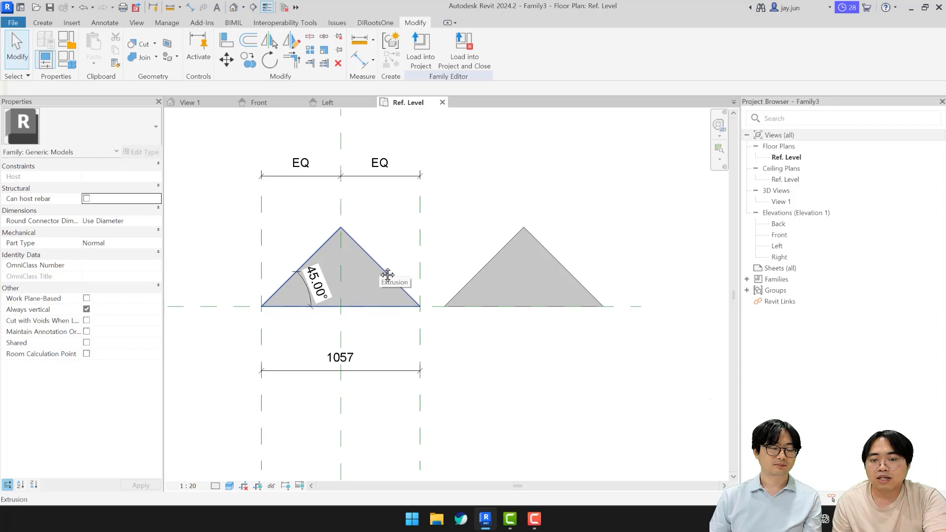
middle_drag(463, 243, 463, 237)
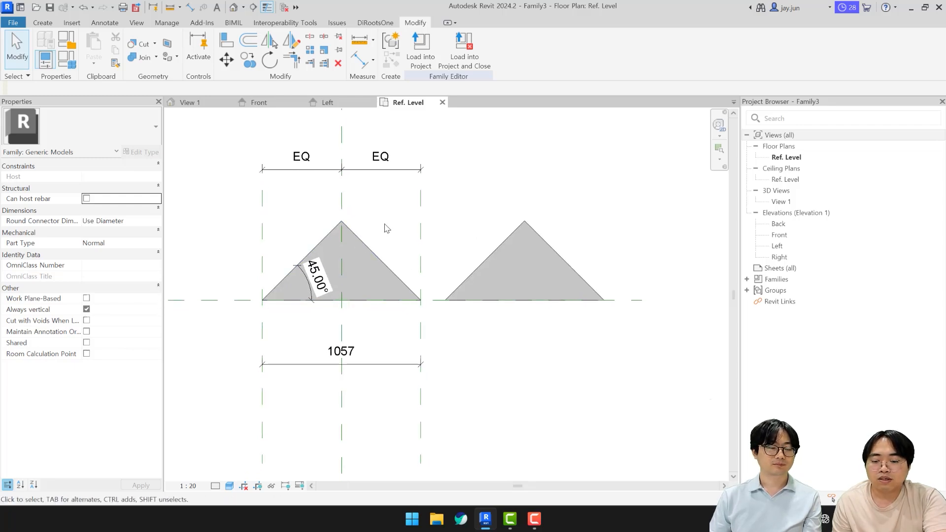
key(t)
key(x)
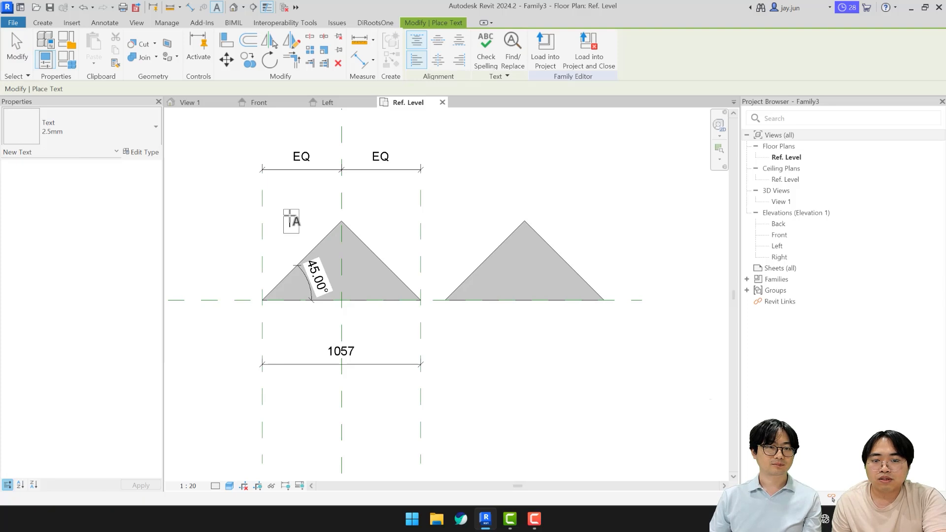
click(291, 217)
text(a)
click(400, 217)
click(482, 223)
text(b)
click(503, 180)
key(Escape)
key(Escape)
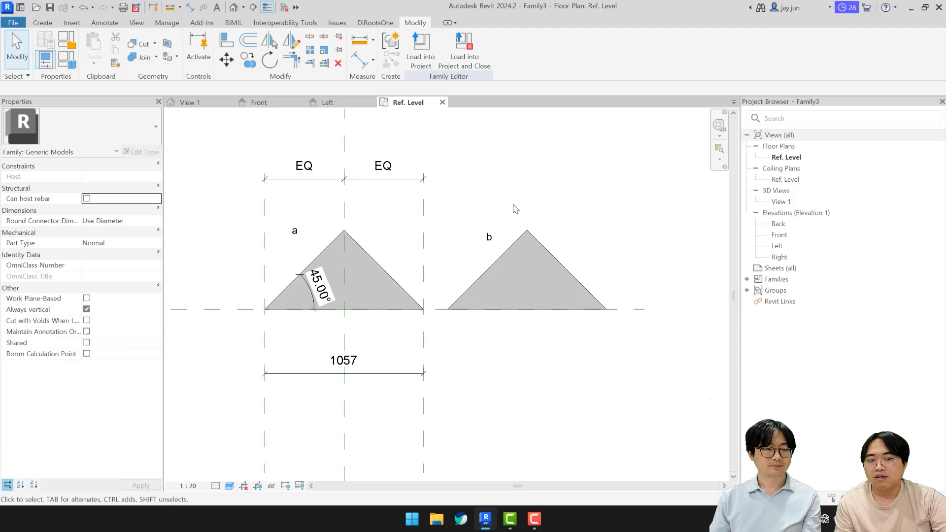
Add a Yes/No family type parameter named a, grouped under Visibility, in the family types
middle_drag(536, 201, 445, 177)
scroll(474, 180, down, 1)
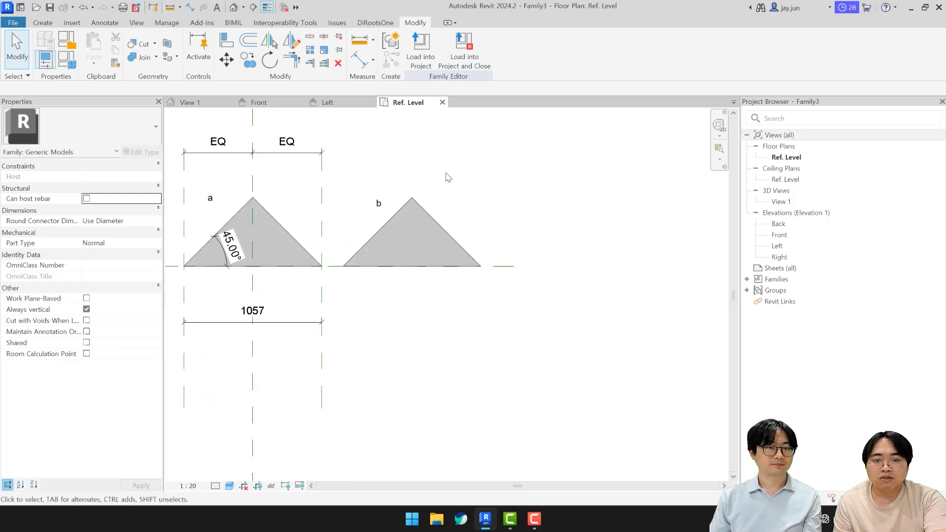
click(74, 66)
drag(369, 157, 539, 157)
drag(625, 96, 602, 82)
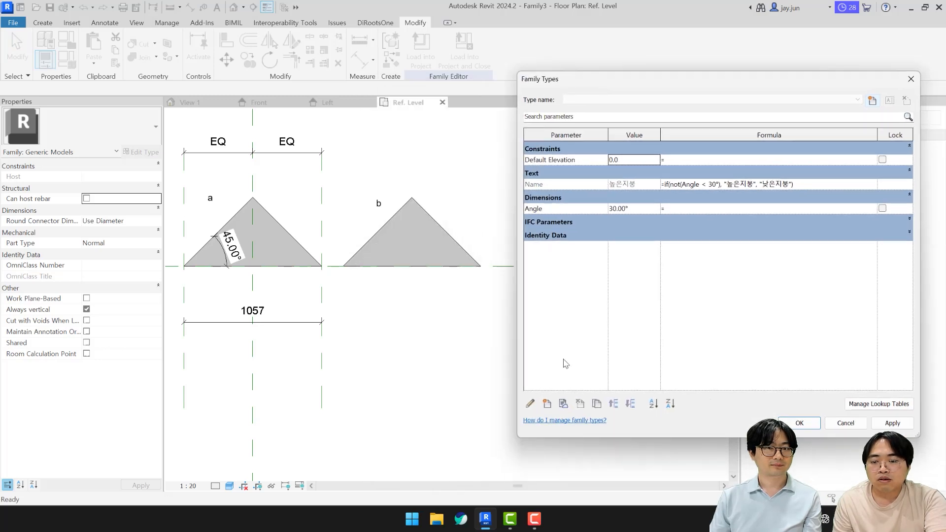
click(548, 403)
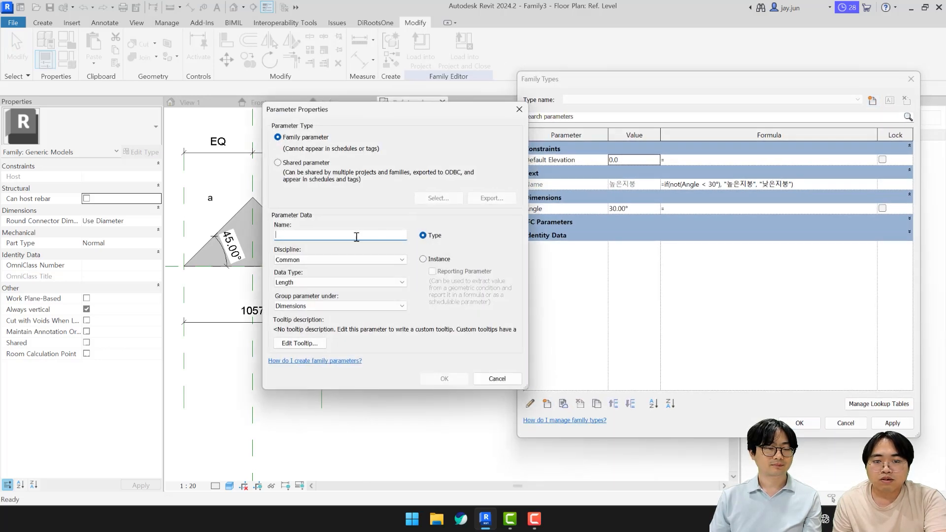
text(a)
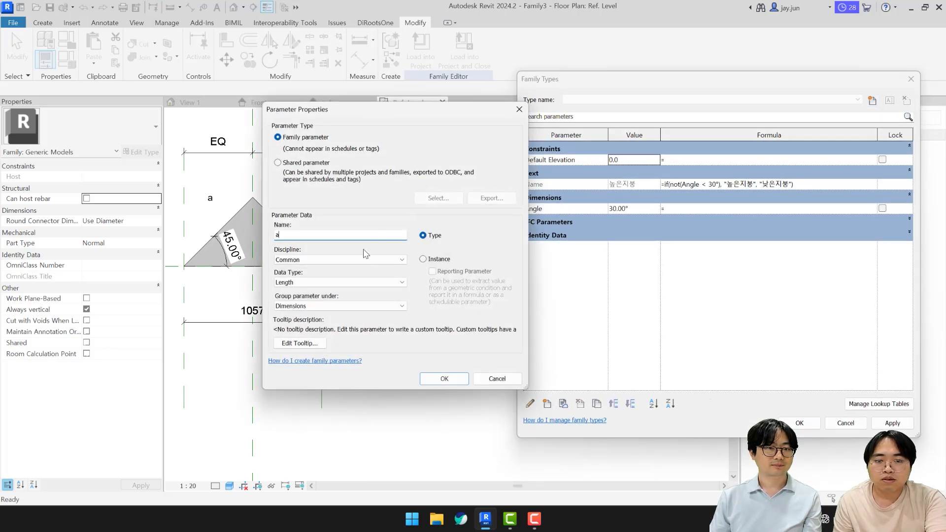
click(339, 285)
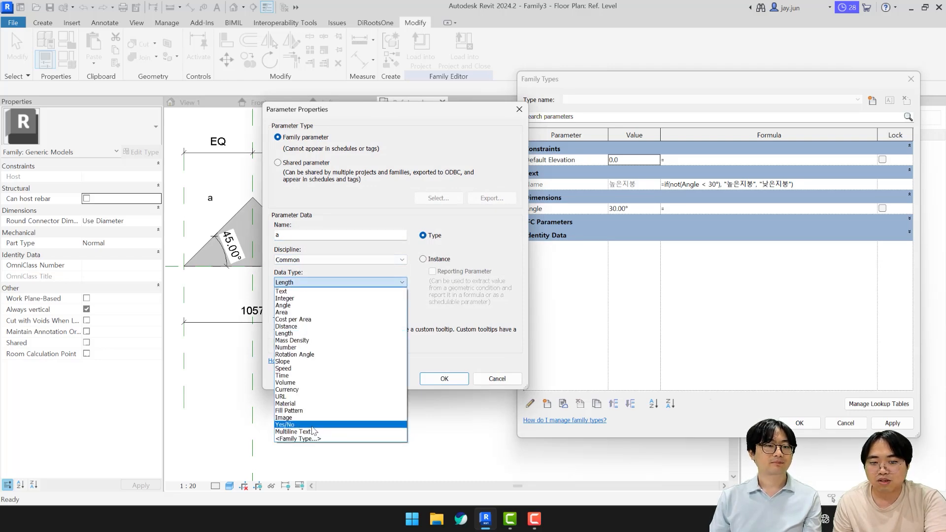
click(312, 425)
click(337, 308)
key(v)
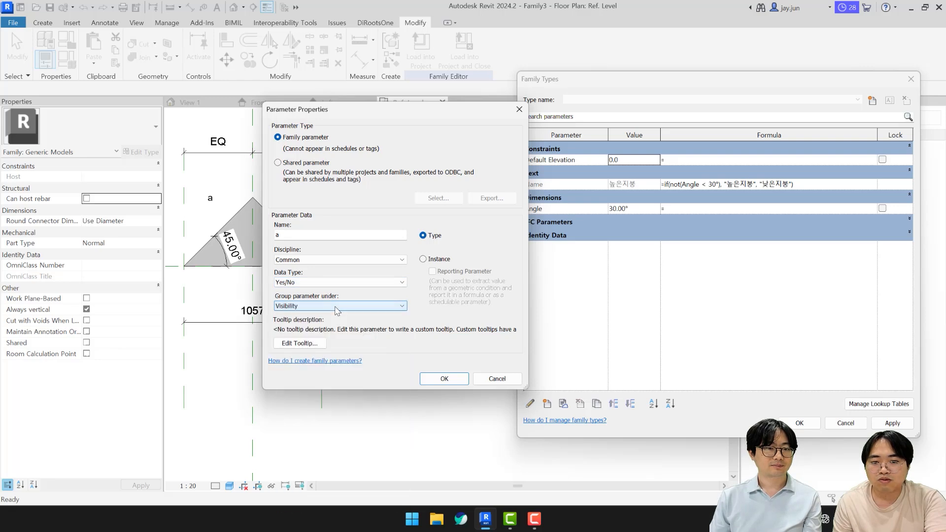
click(445, 379)
Add a second Yes/No type parameter named b, grouped under Visibility, and accept the family types
click(547, 403)
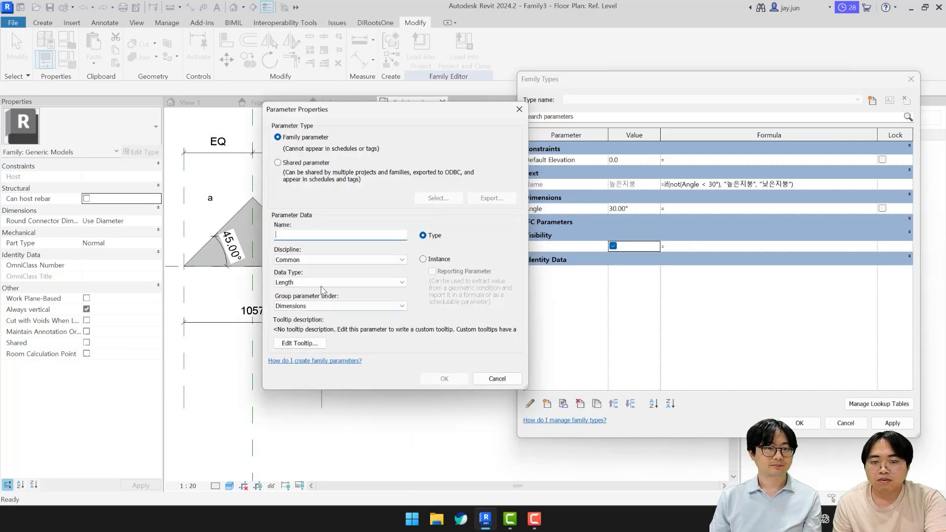
text(b)
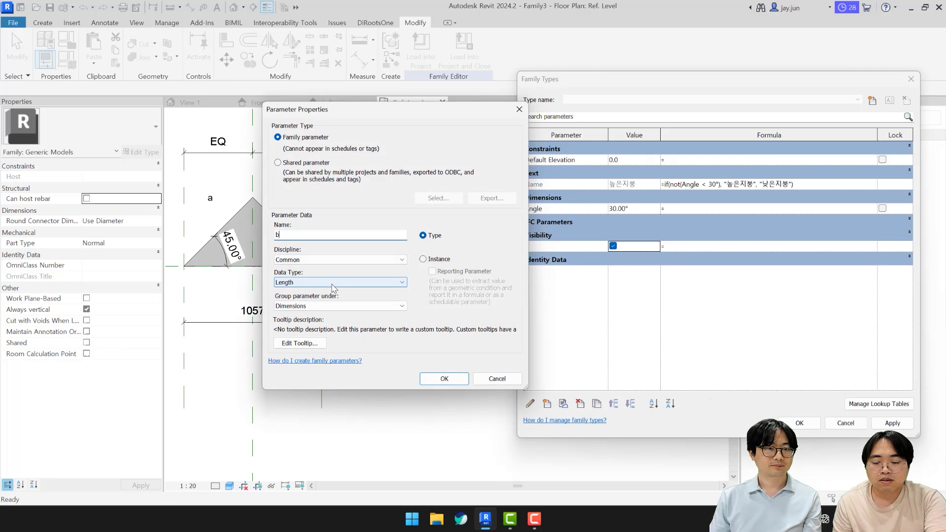
click(332, 285)
scroll(332, 285, up, 3)
click(332, 285)
key(y)
key(Return)
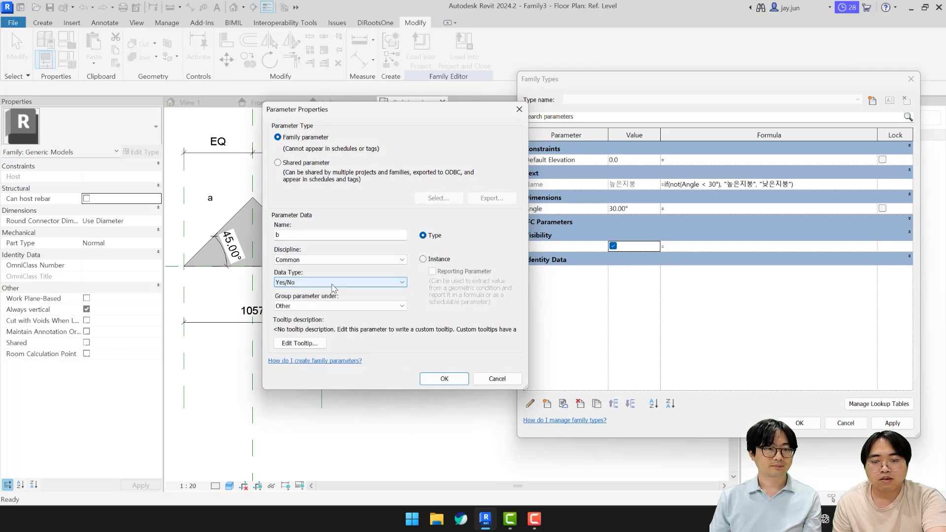
click(331, 306)
key(v)
key(Return)
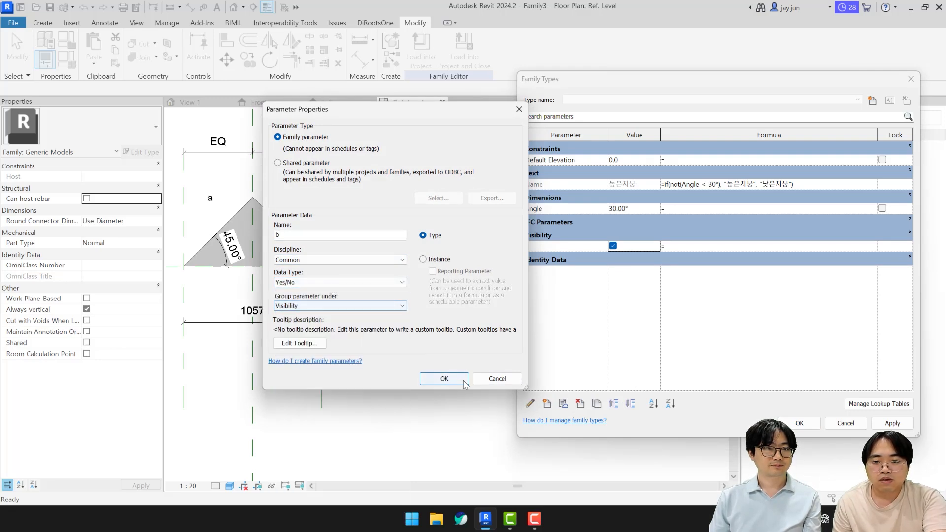
click(444, 379)
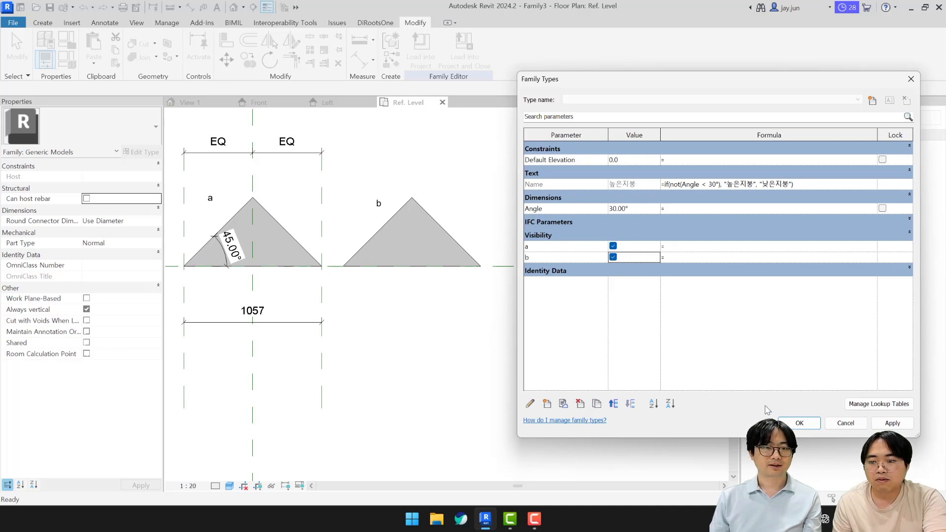
click(799, 424)
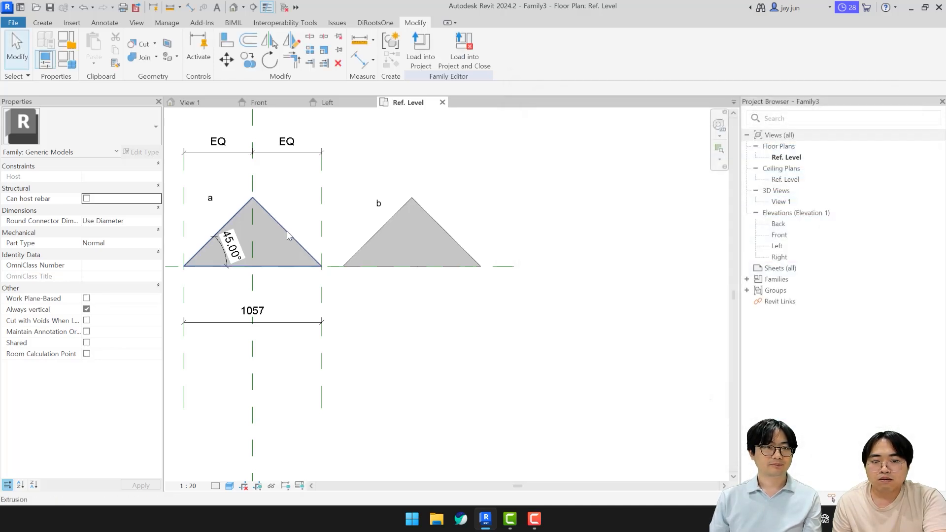
Associate the Visible property of the triangle labelled a with the family parameter a
click(232, 218)
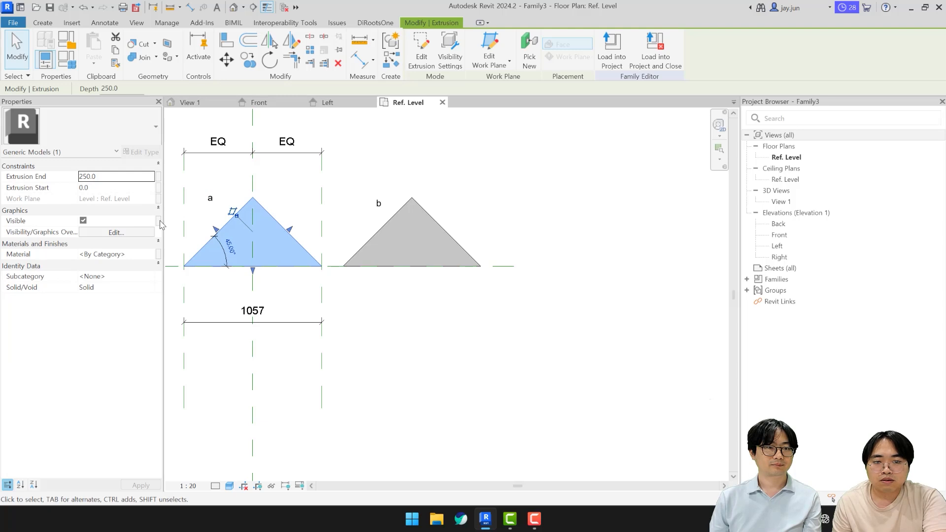
click(158, 221)
click(246, 222)
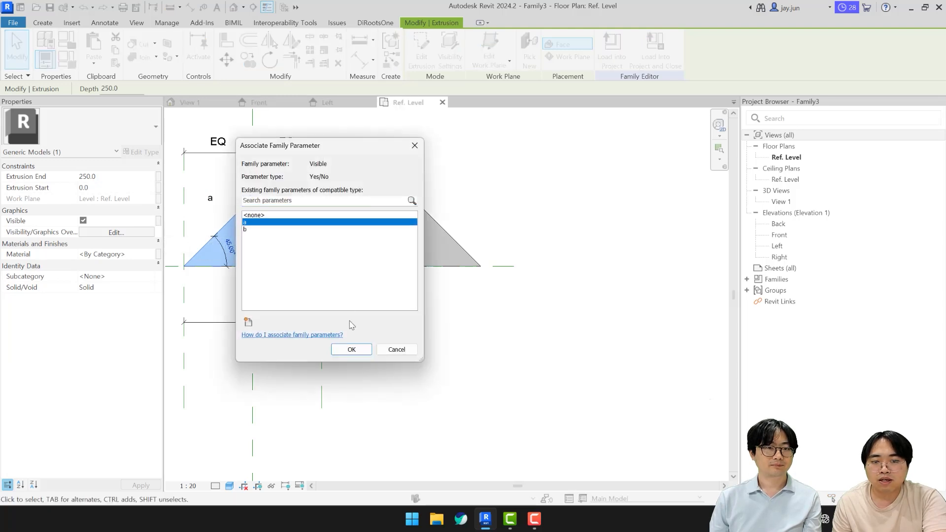
click(364, 350)
Associate the Visible property of the triangle labelled b with the family parameter b
click(388, 220)
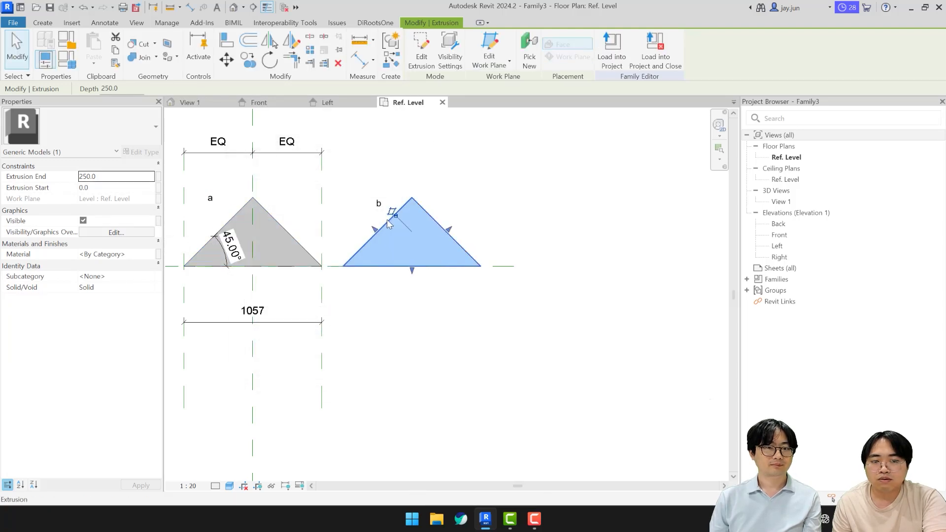
click(158, 221)
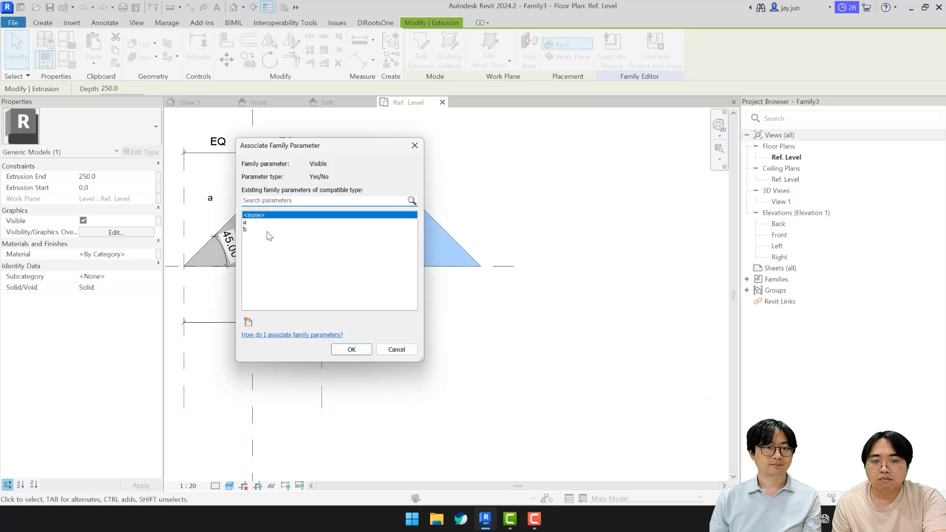
click(274, 229)
click(351, 348)
click(399, 331)
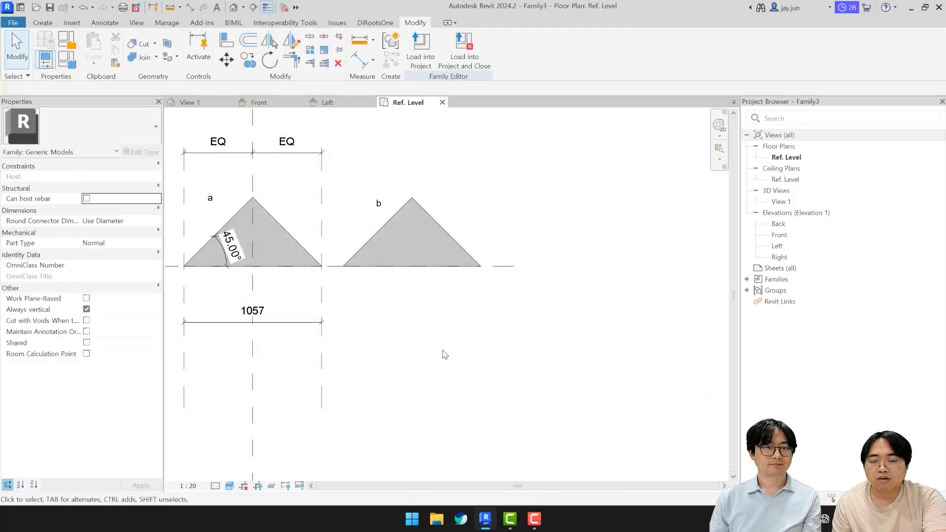
Set the Ref. Level view to Preview Visibility On and open the family types beside the triangles
middle_drag(427, 324, 429, 354)
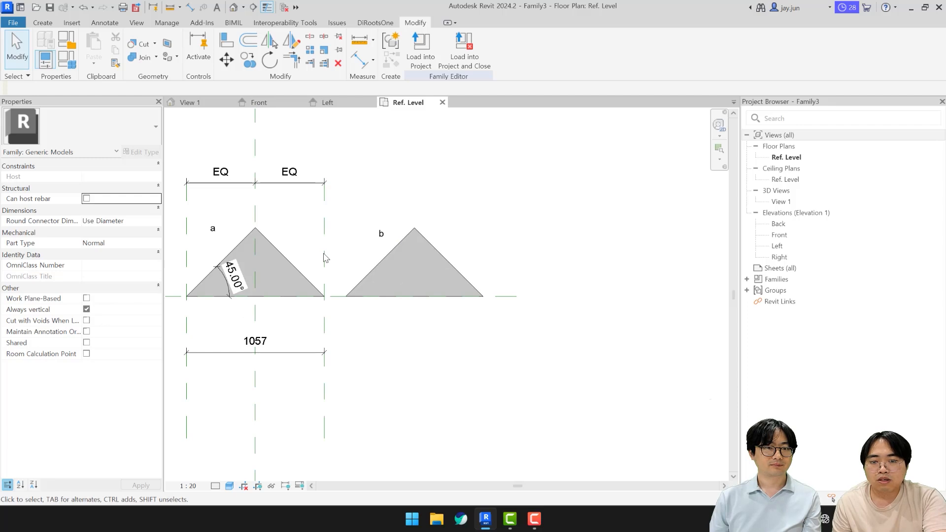
mouse_move(430, 340)
middle_down()
mouse_move(490, 336)
mouse_move(432, 354)
middle_up()
scroll(433, 353, up, 1)
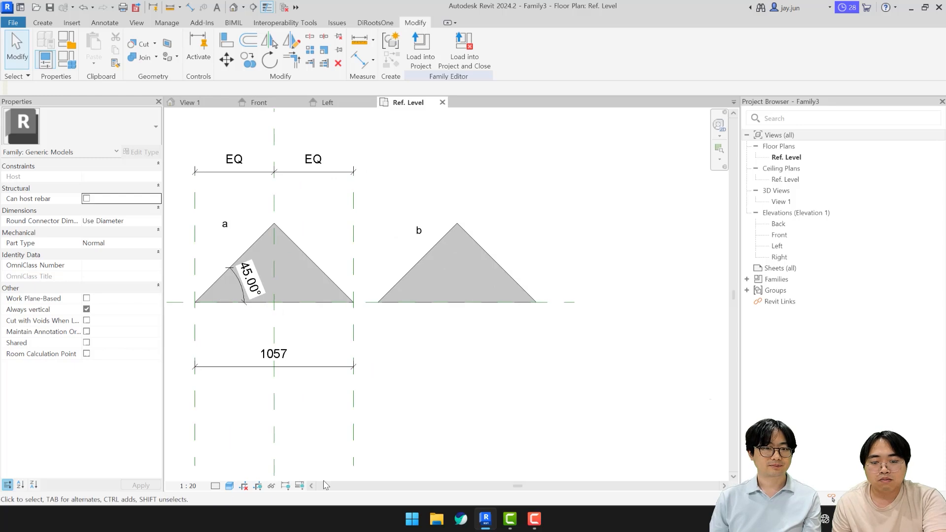
click(300, 487)
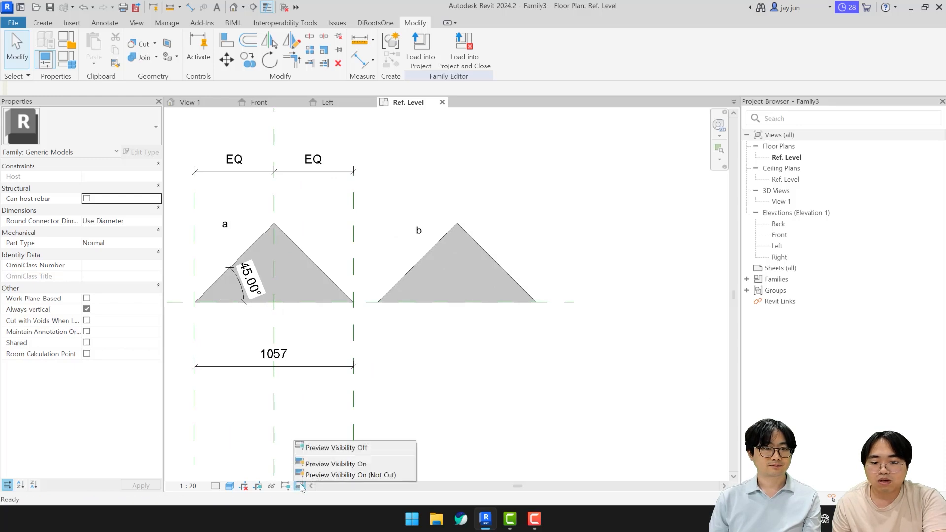
click(339, 464)
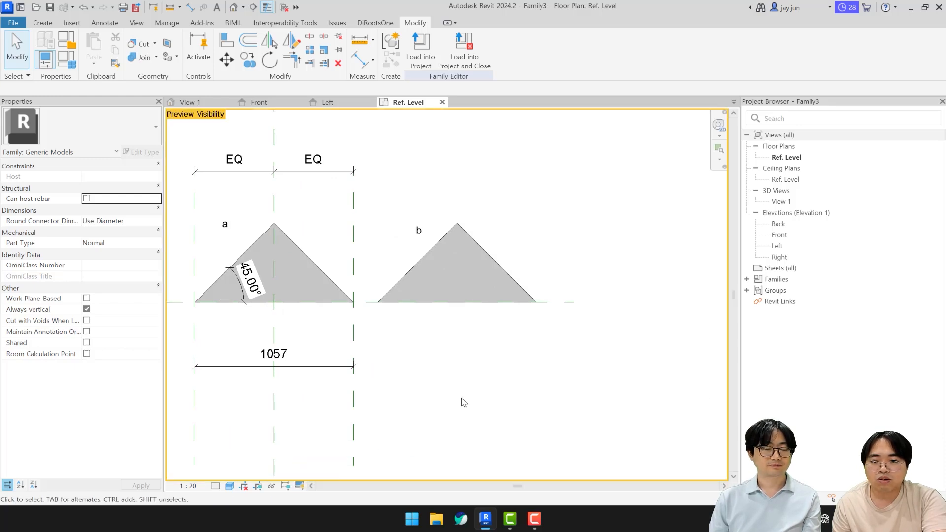
click(69, 67)
drag(581, 84, 611, 92)
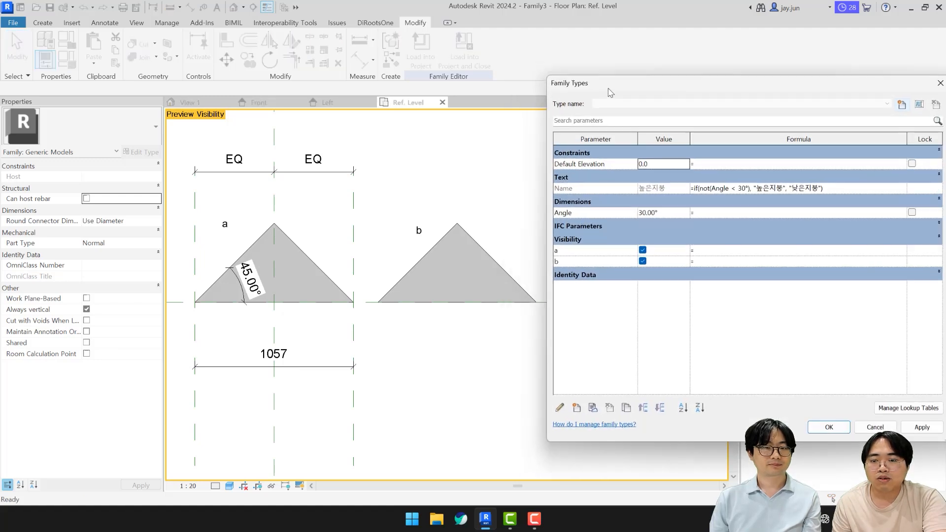
Test the visibility parameters by applying a off with b on, and a on with b off
click(643, 250)
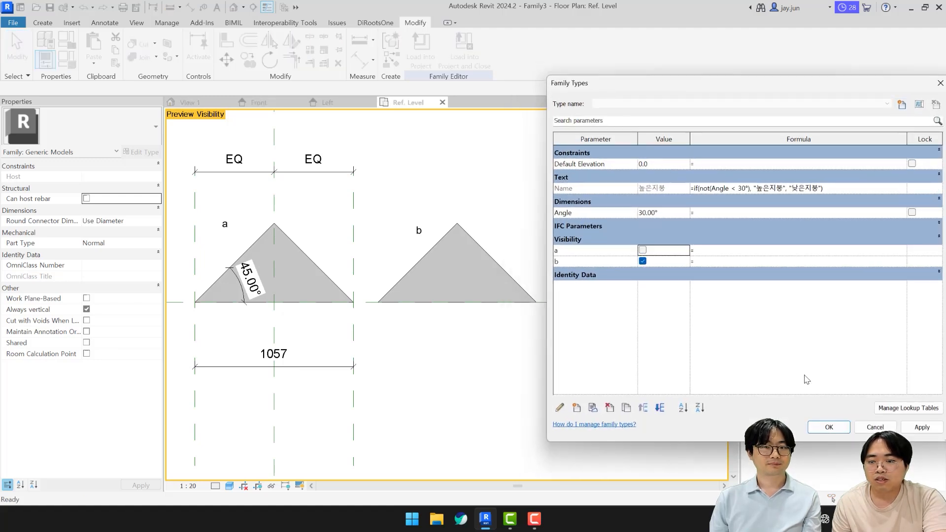
click(922, 428)
click(643, 261)
click(643, 250)
click(911, 428)
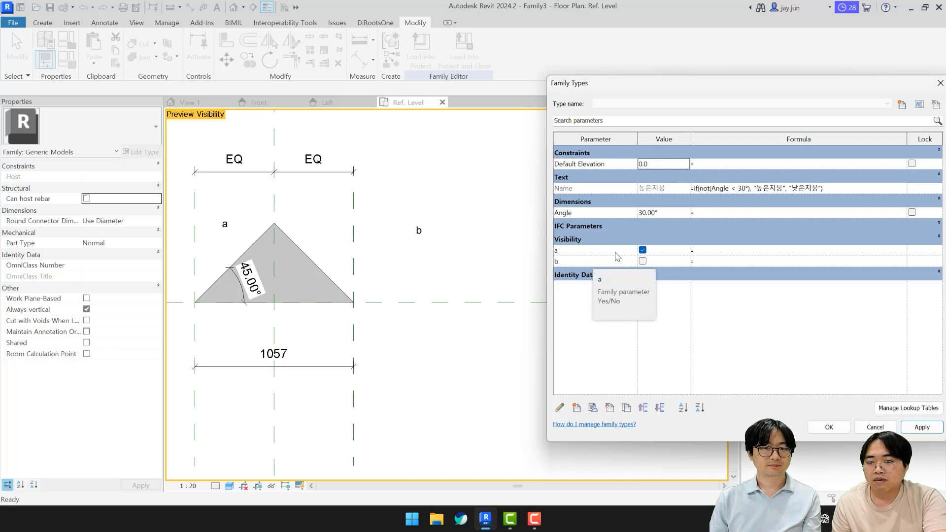
Alternate the a and b visibility values, leave both on, and view the properties of parameter a without changing them
click(643, 250)
click(643, 261)
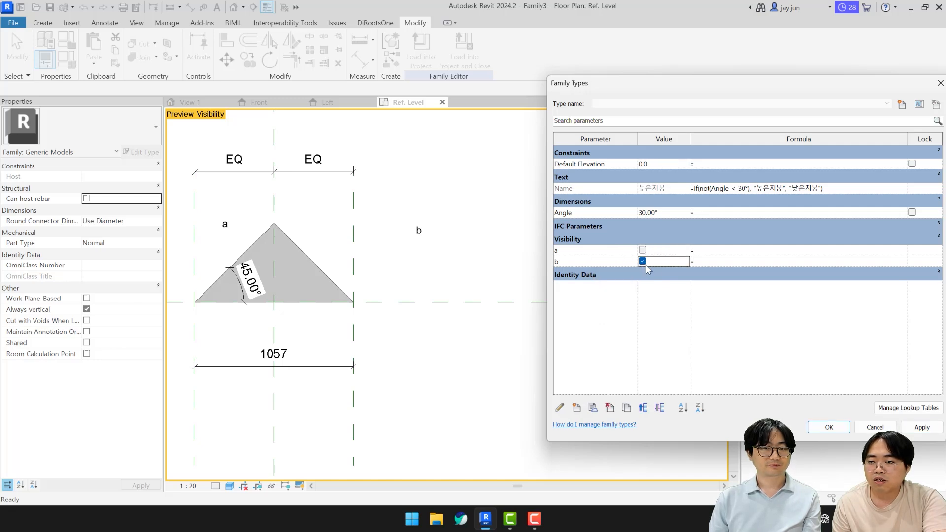
click(643, 261)
click(642, 251)
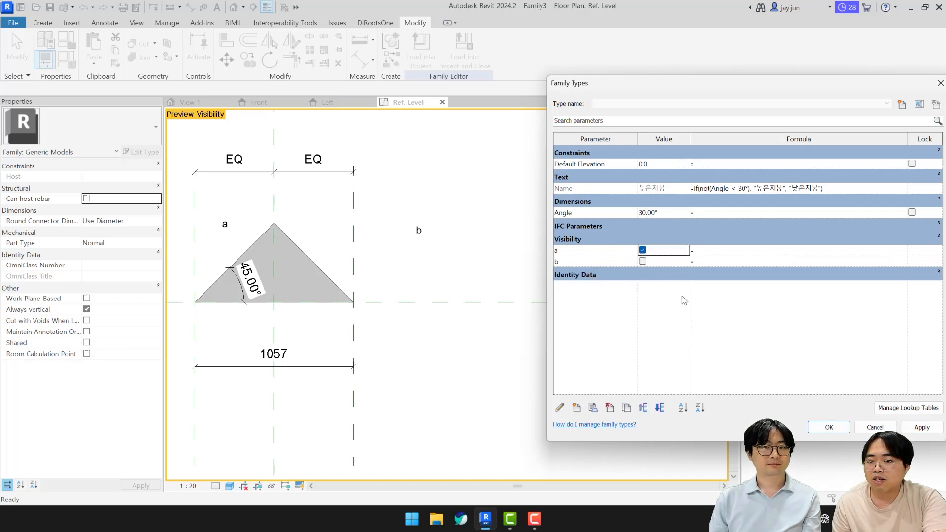
click(642, 251)
click(643, 261)
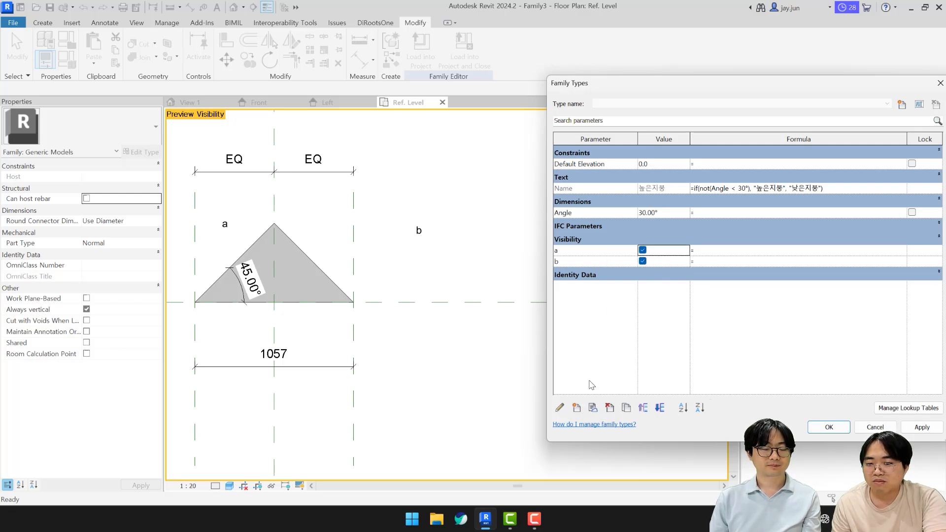
click(560, 407)
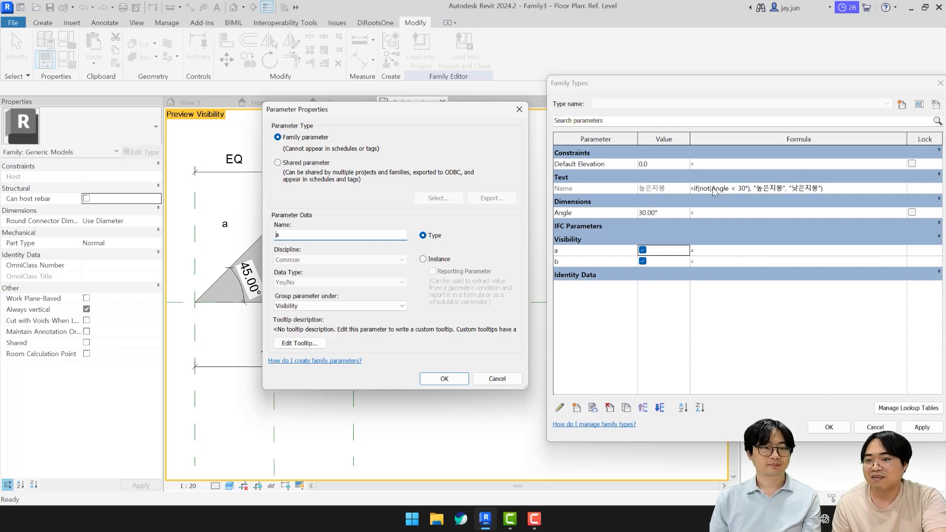
click(520, 109)
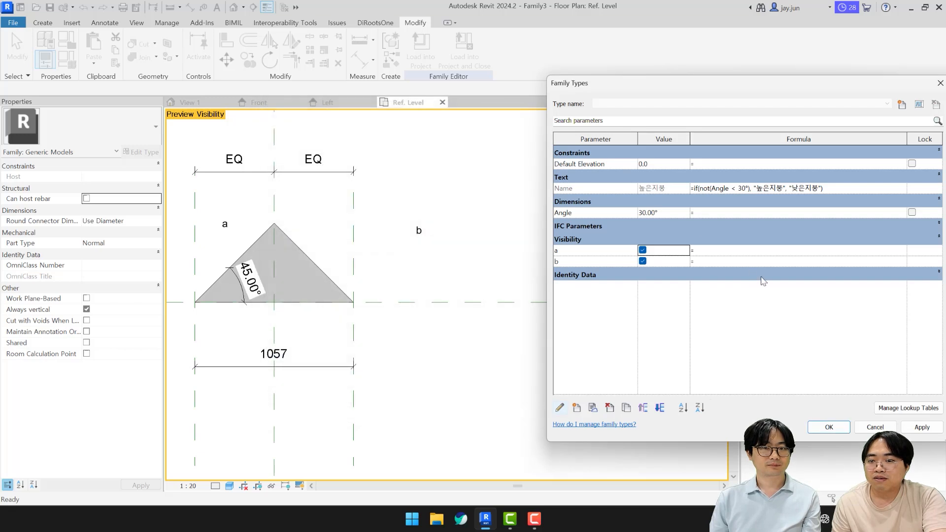
Give parameter a the formula not(b) and apply it to the family
click(724, 251)
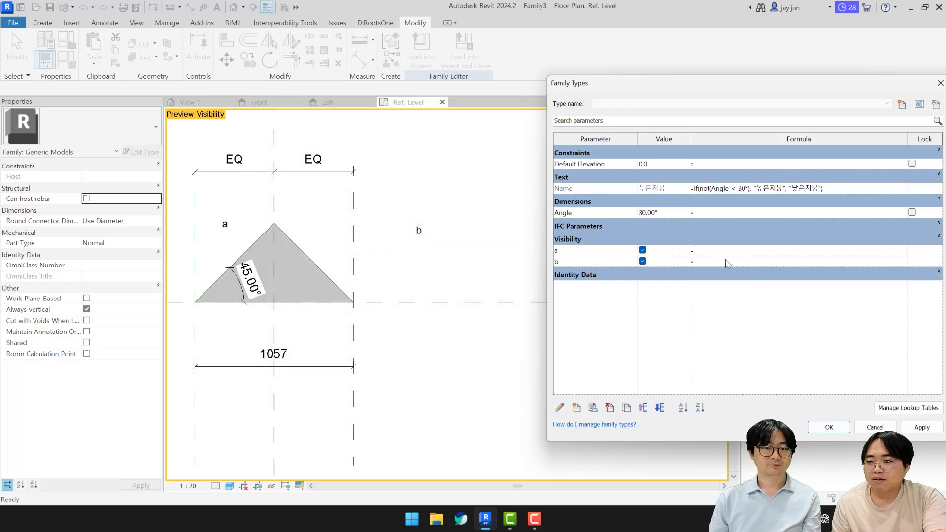
click(722, 252)
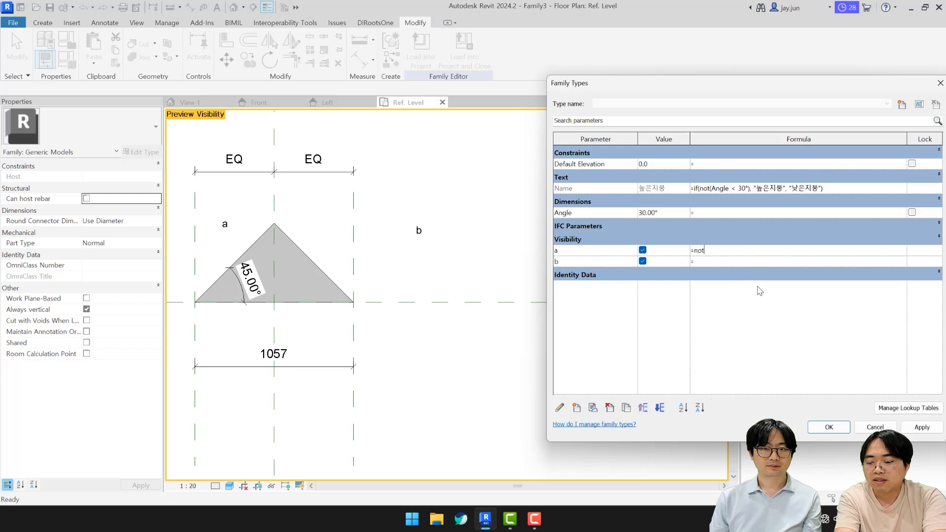
text(not(a)
key(BackSpace)
text(b)
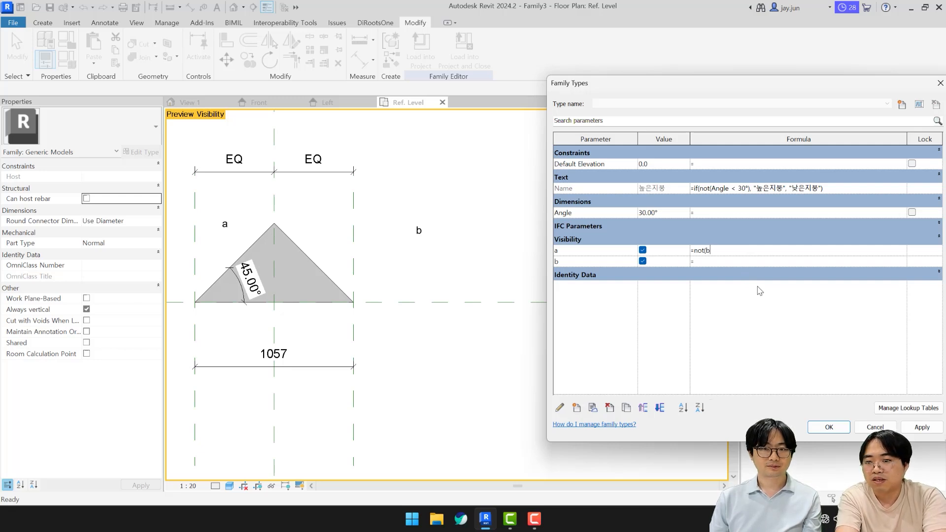
text())
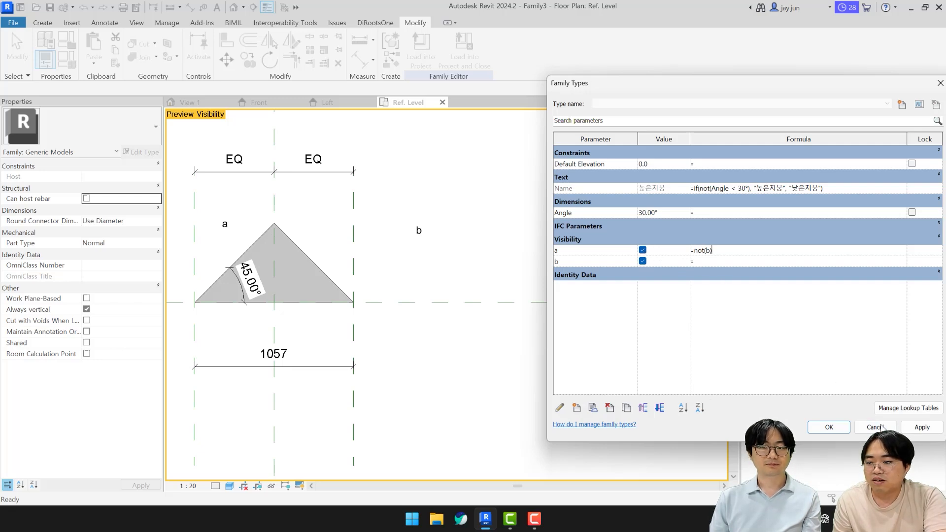
click(916, 428)
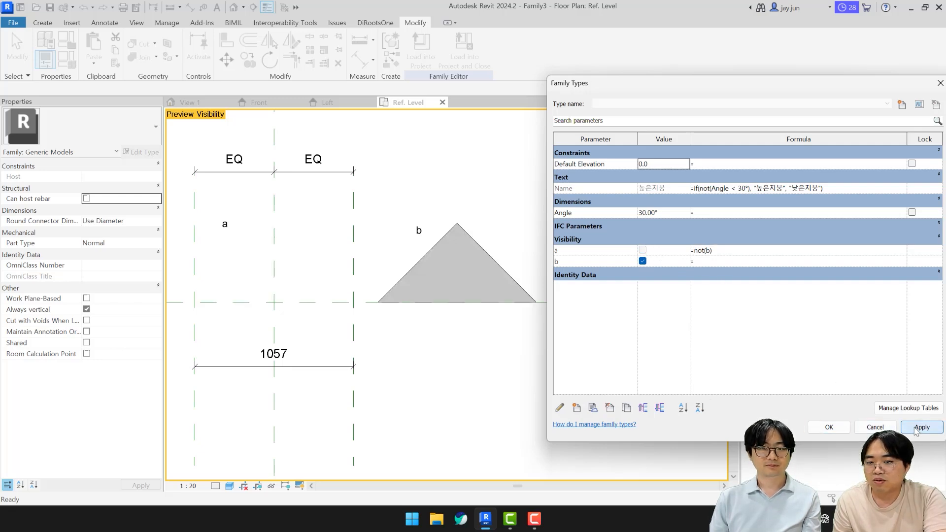
Test the not(b) formula by applying b off, and applying b on again
click(642, 261)
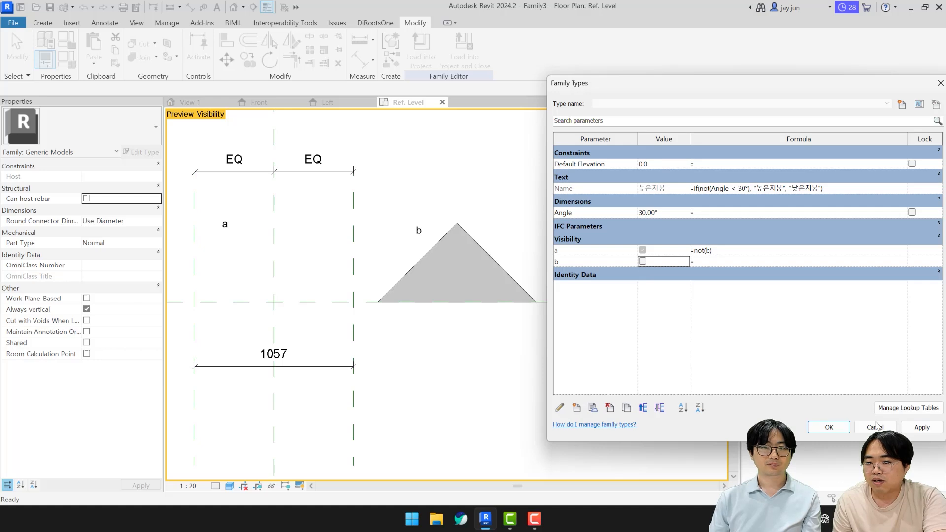
click(920, 427)
click(643, 261)
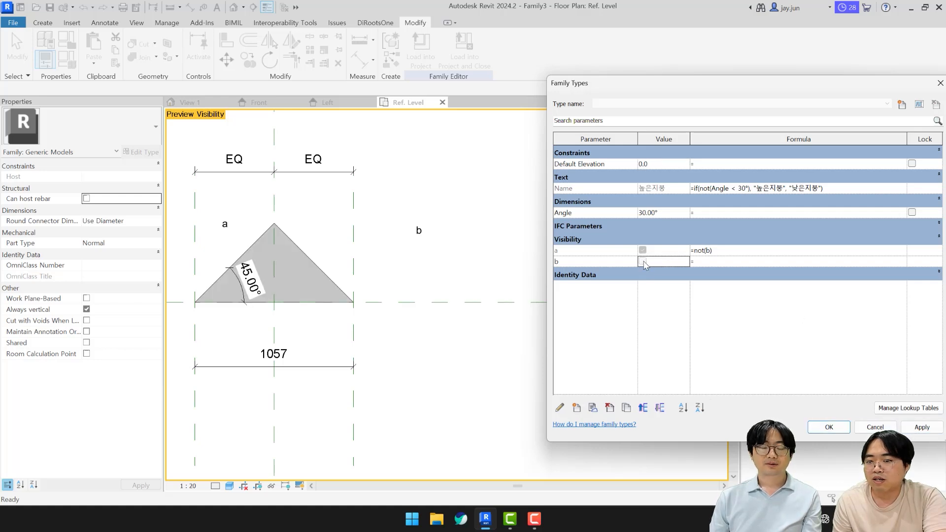
click(919, 427)
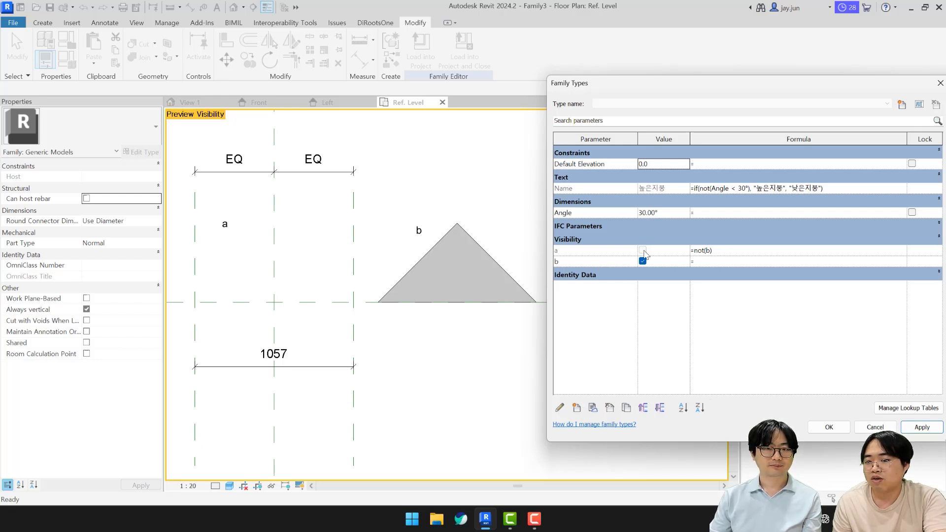
Try to give parameter b the formula not(a), and leave the family types
click(719, 263)
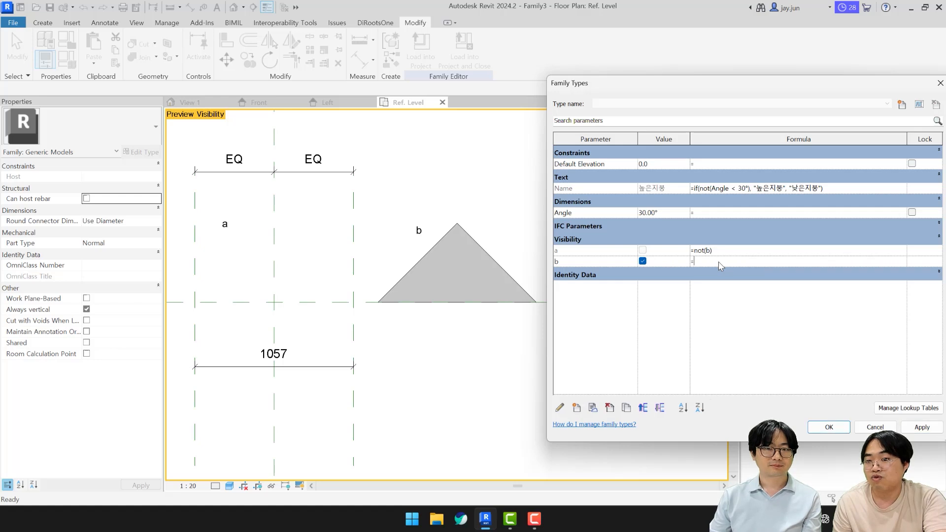
text(not(a))
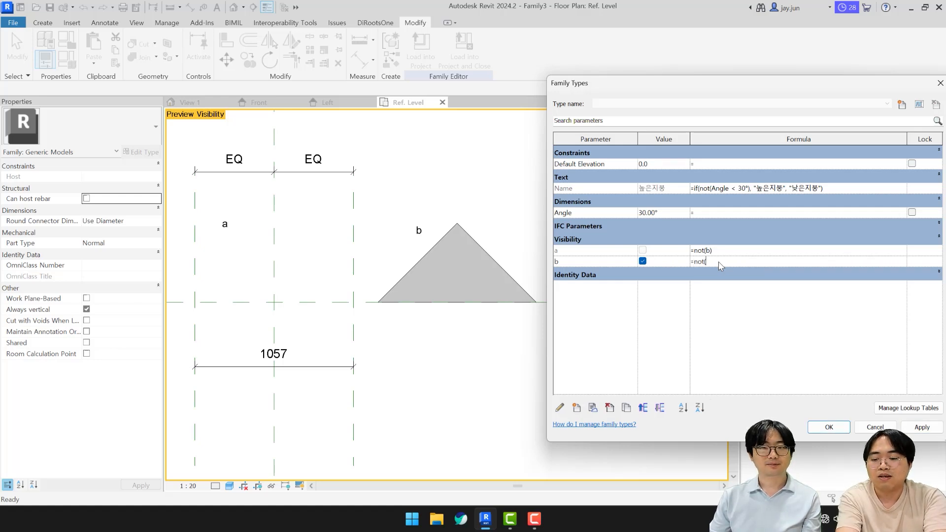
key(Return)
drag(478, 206, 471, 226)
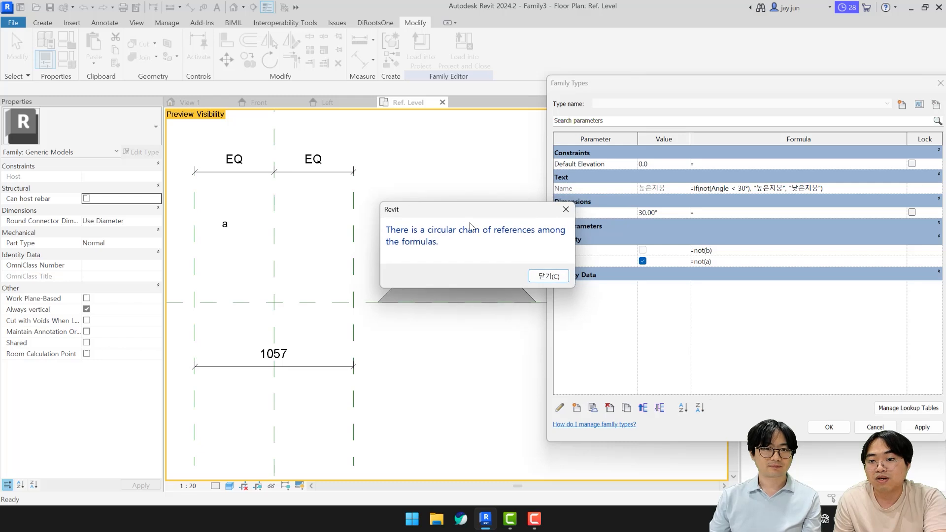
click(550, 275)
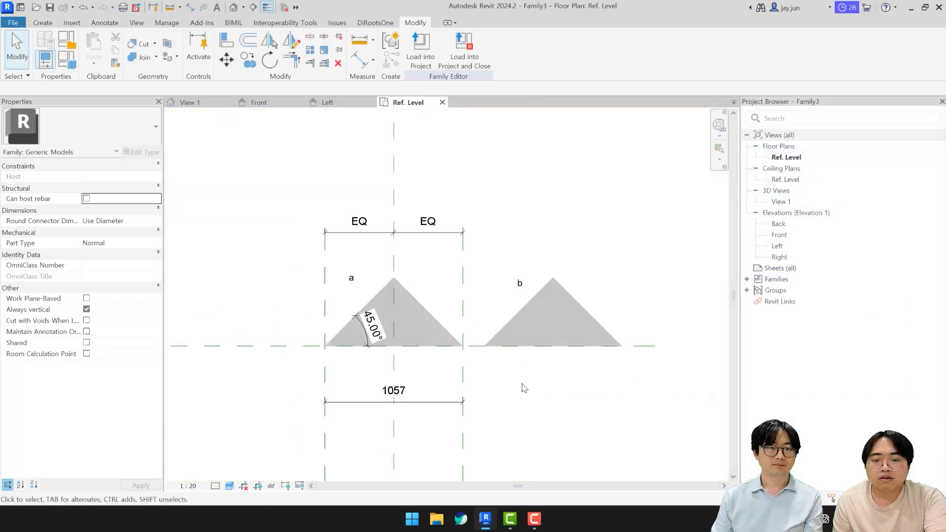
scroll(533, 387, down, 1)
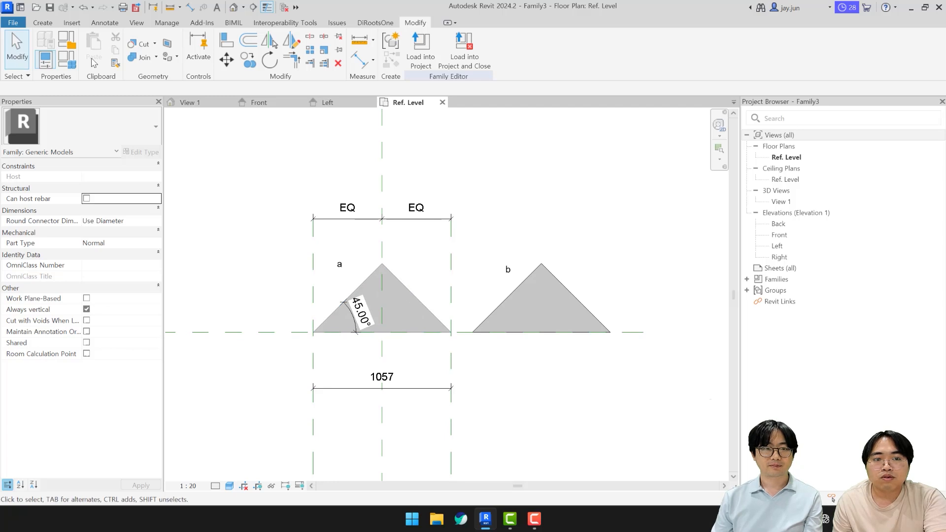
Add a type length parameter named Type Paraemter and an instance length parameter named Instance Parmaeter to the family types
click(67, 59)
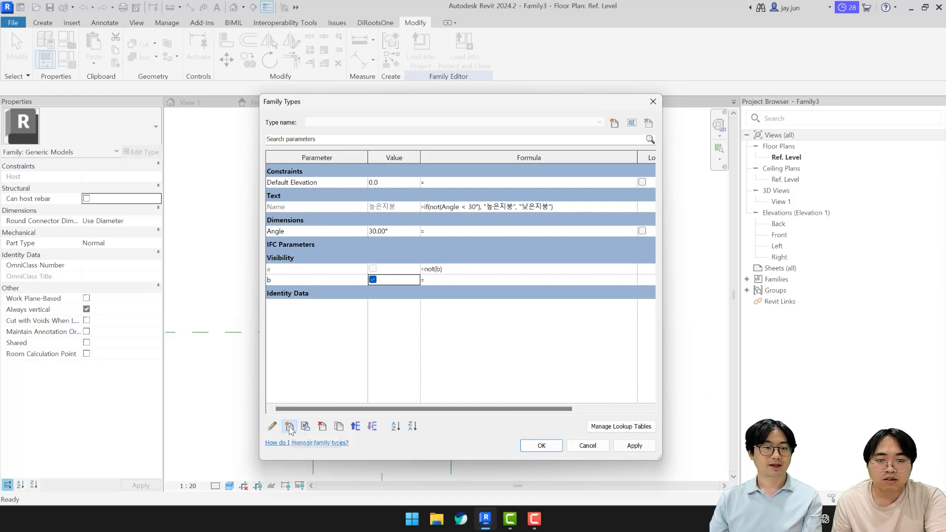
click(290, 426)
text(Type Par)
text(ameter)
click(456, 379)
click(290, 427)
text(Instance Parmaeter)
click(423, 259)
click(444, 378)
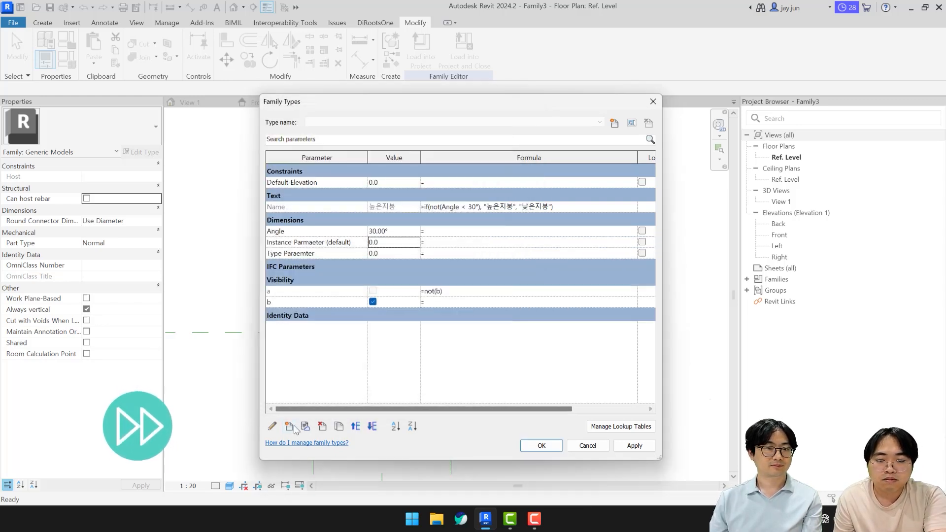
Add a type parameter named Length and an instance parameter named Length_1
click(290, 426)
text(Length)
key(Return)
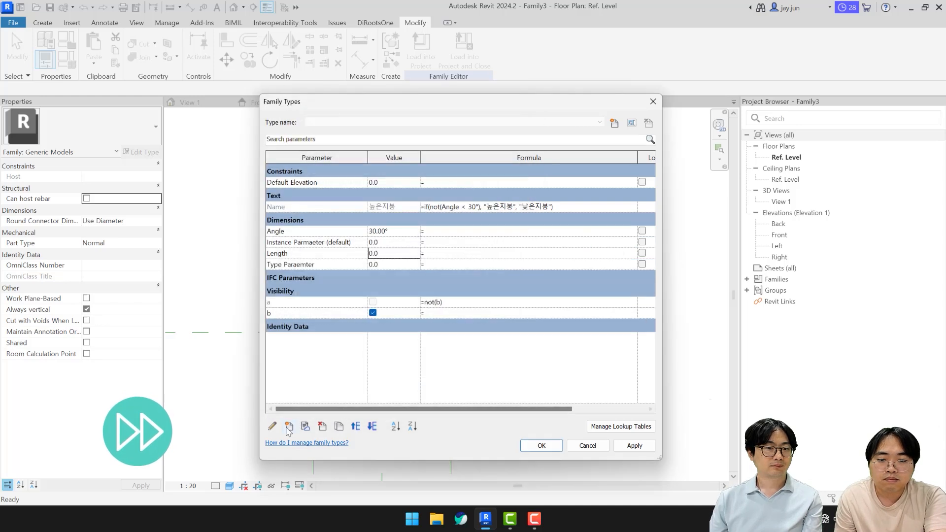
click(288, 428)
text(Length_1)
click(423, 259)
click(425, 378)
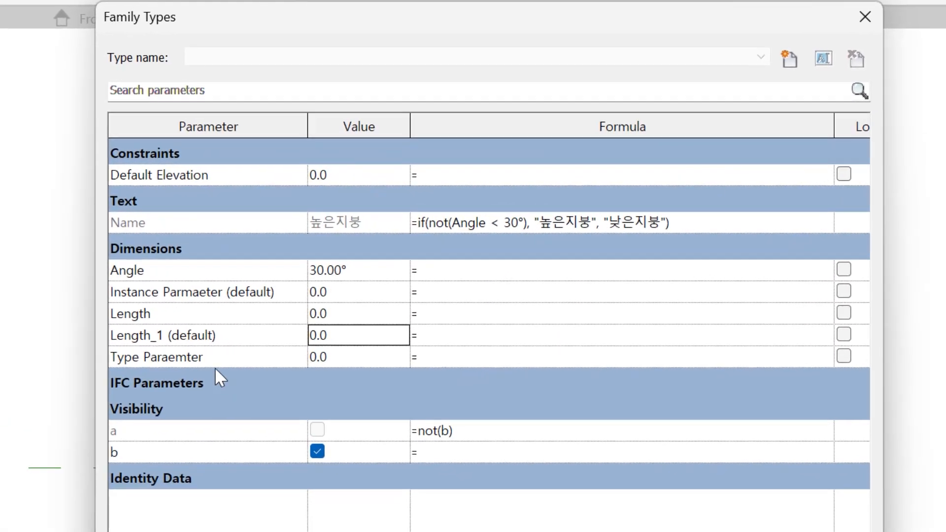
Move Type Paraemter above Instance Parmaeter in the Dimensions group
click(217, 363)
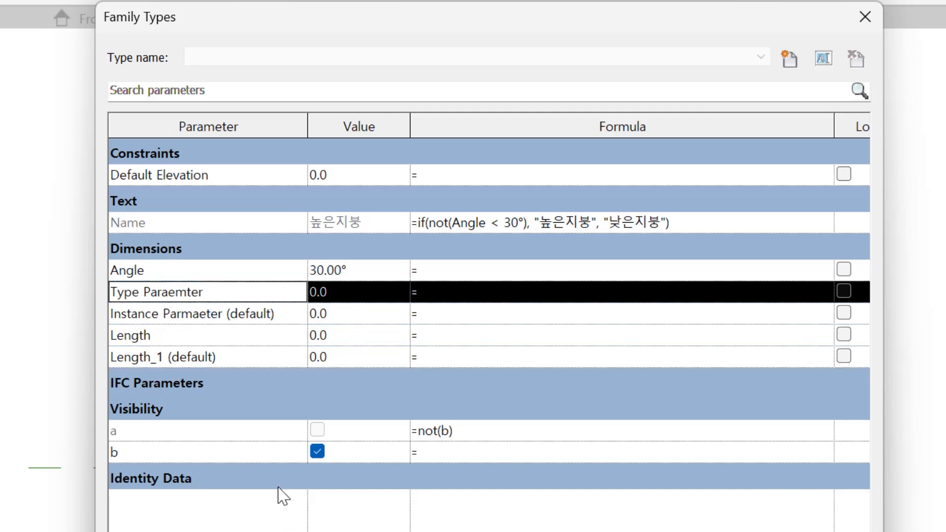
click(242, 293)
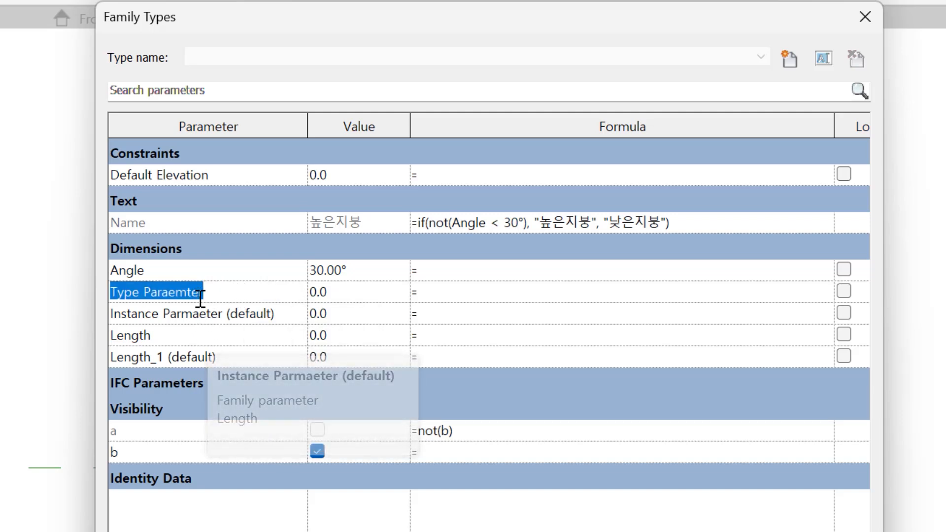
click(237, 531)
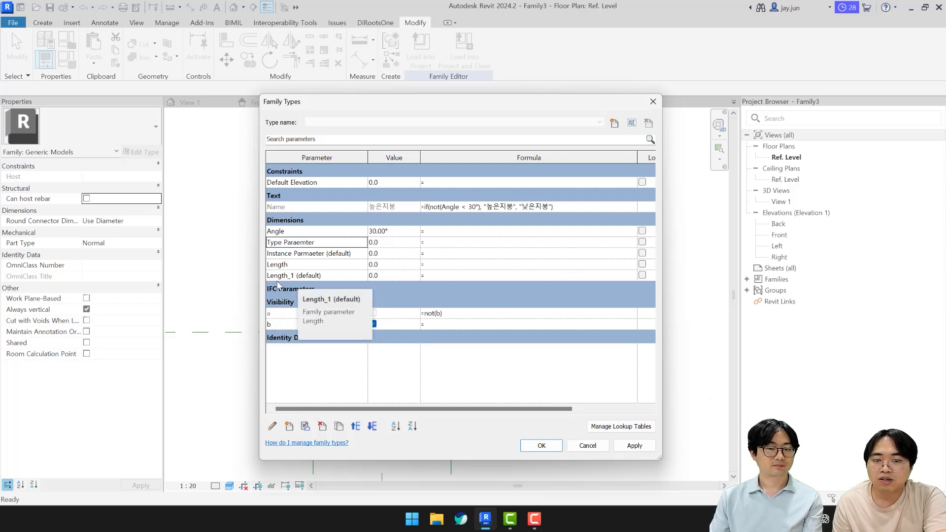
Set Length to 100 and Length_1 to 200
click(394, 264)
text(100)
click(391, 277)
text(200)
key(Return)
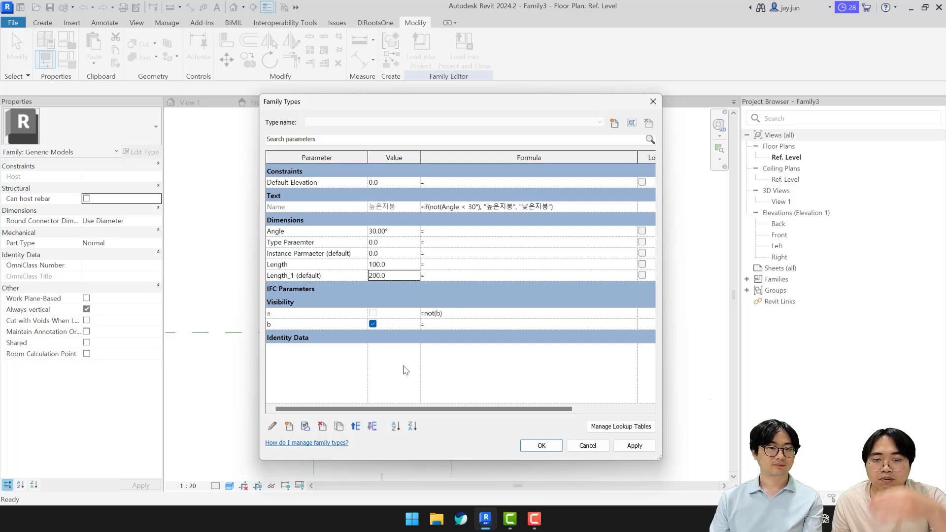
Give Type Paraemter the formula Length and apply it to the family
click(334, 246)
click(329, 245)
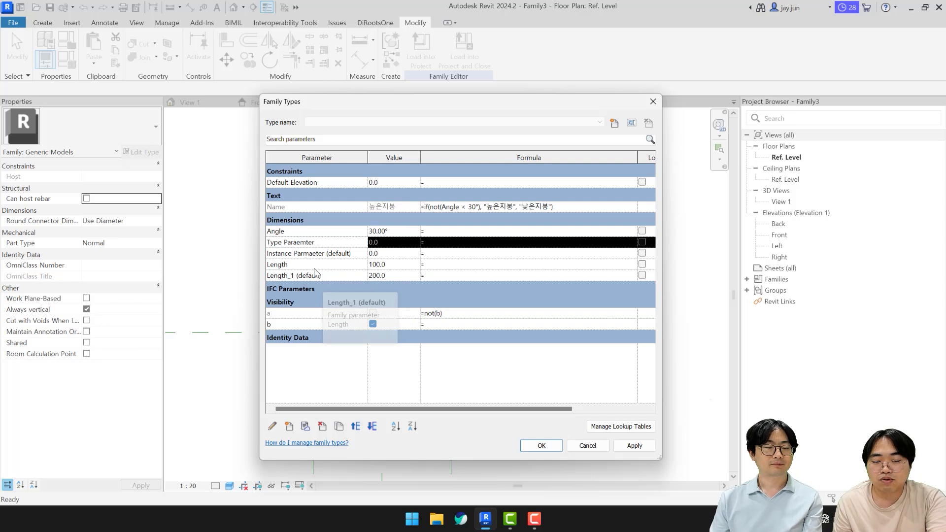
click(318, 266)
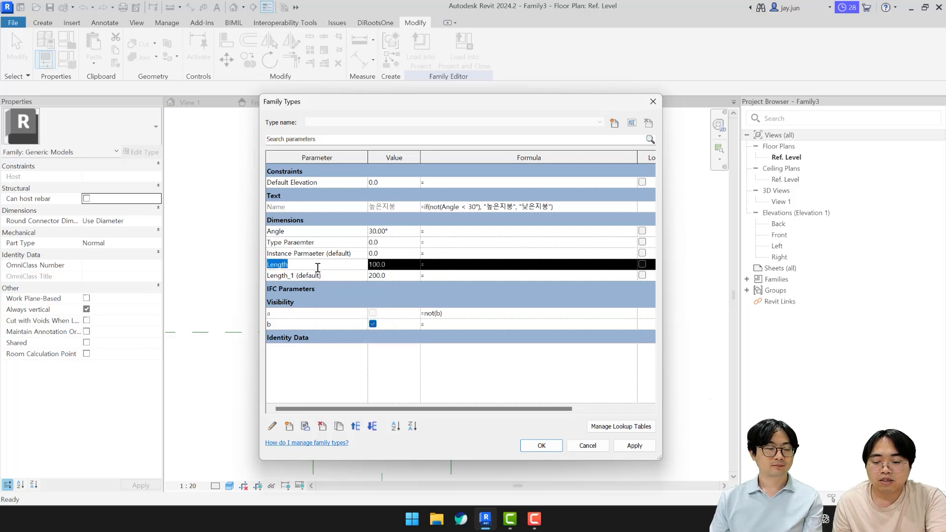
click(446, 242)
text(Length)
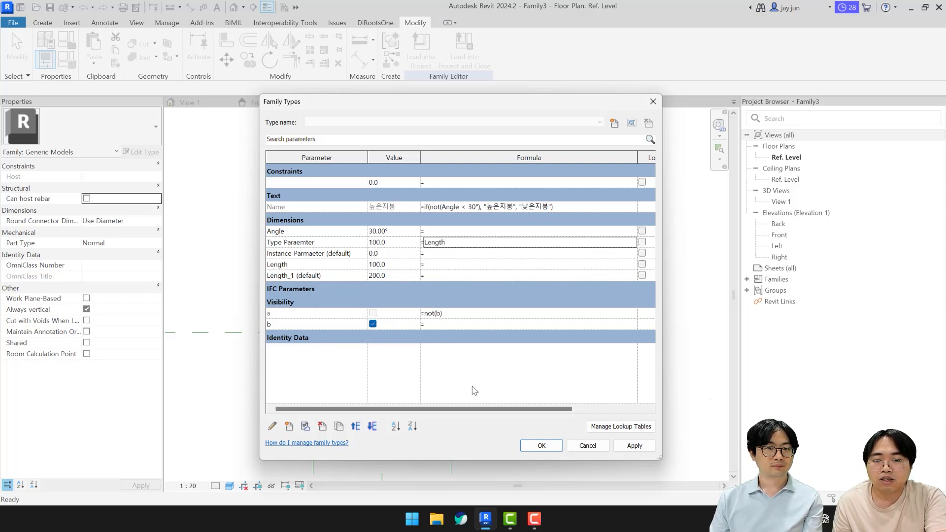
click(635, 446)
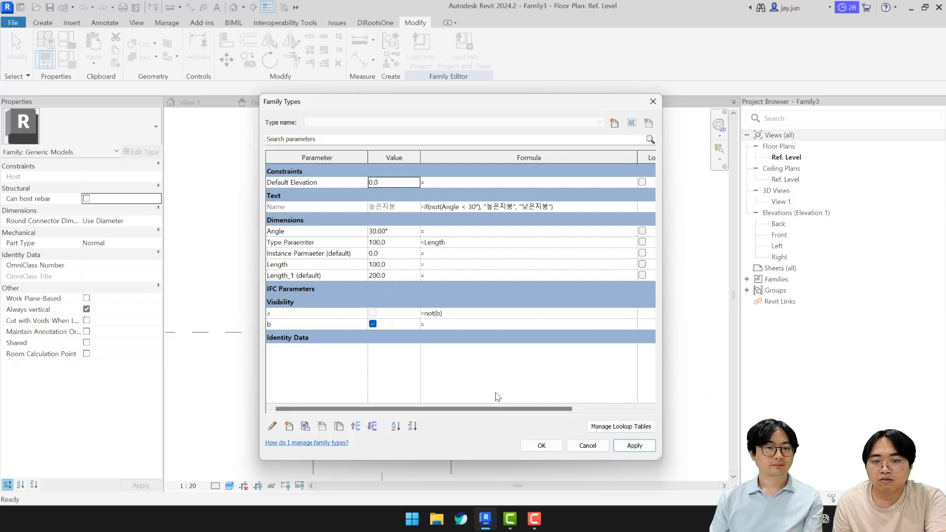
Try to apply the formula Length_1 to Type Paraemter, dismiss the error and clear the formula
drag(295, 276, 265, 281)
key(ctrl+c)
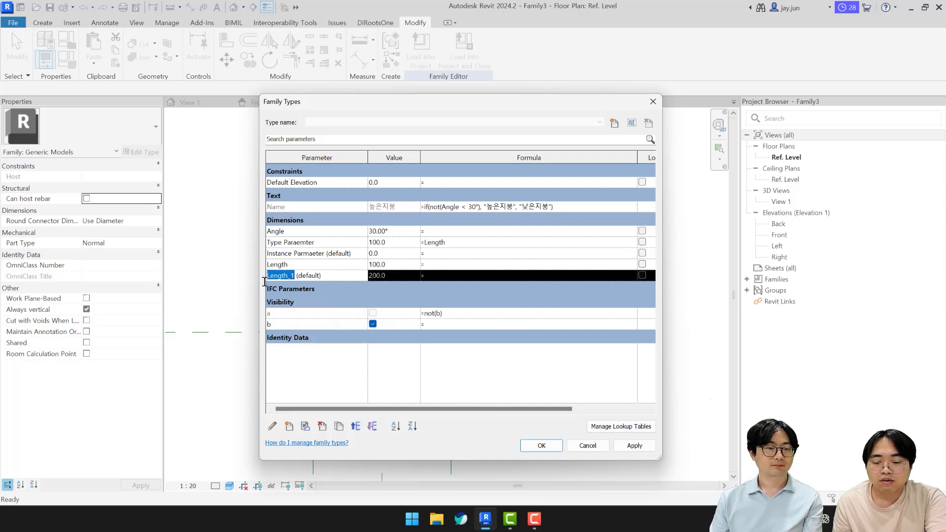
double_click(454, 244)
key(ctrl+v)
click(635, 446)
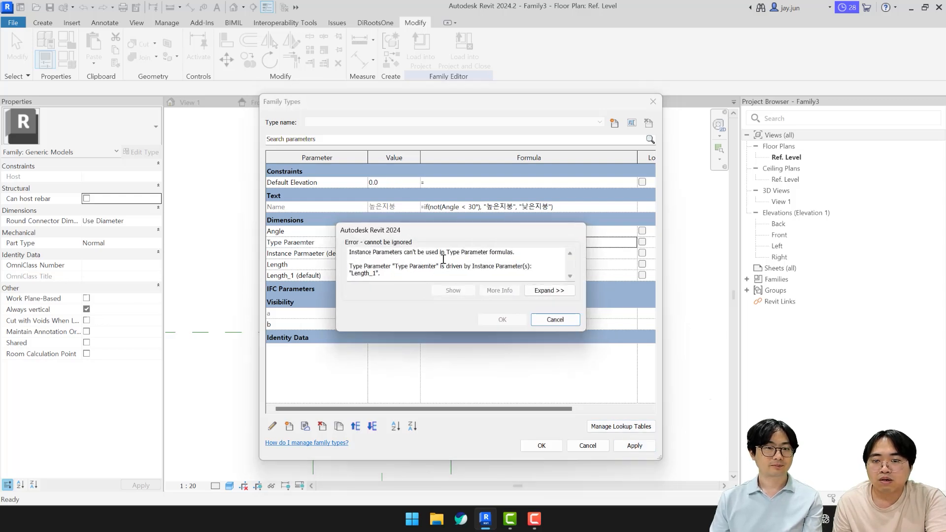
drag(432, 266, 497, 272)
click(454, 277)
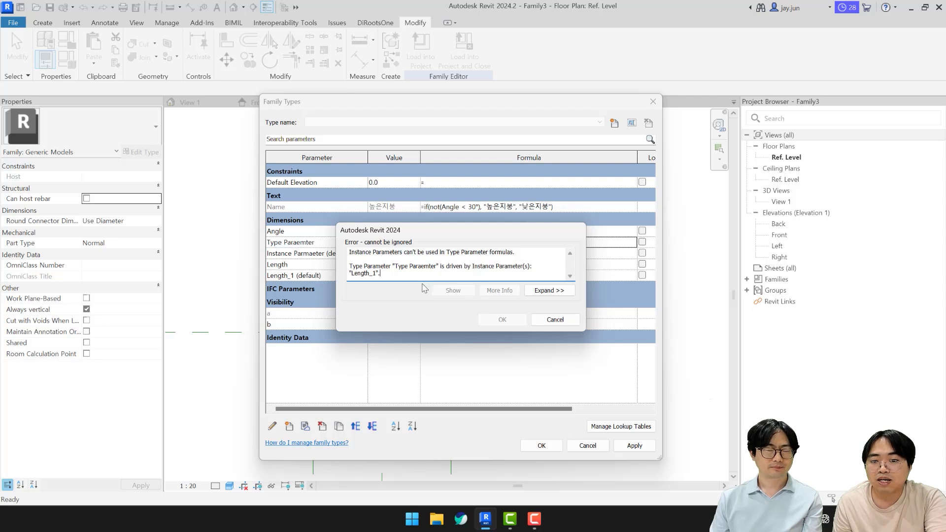
click(556, 319)
double_click(454, 242)
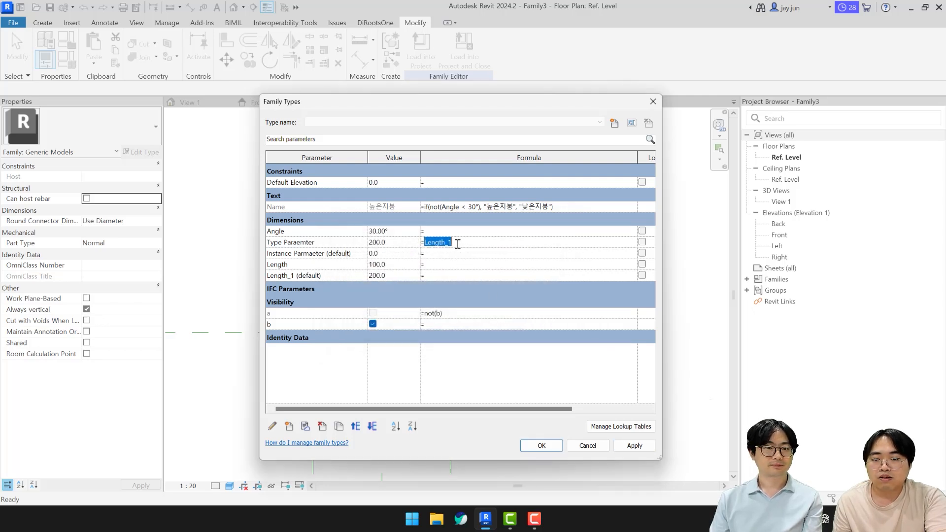
key(BackSpace)
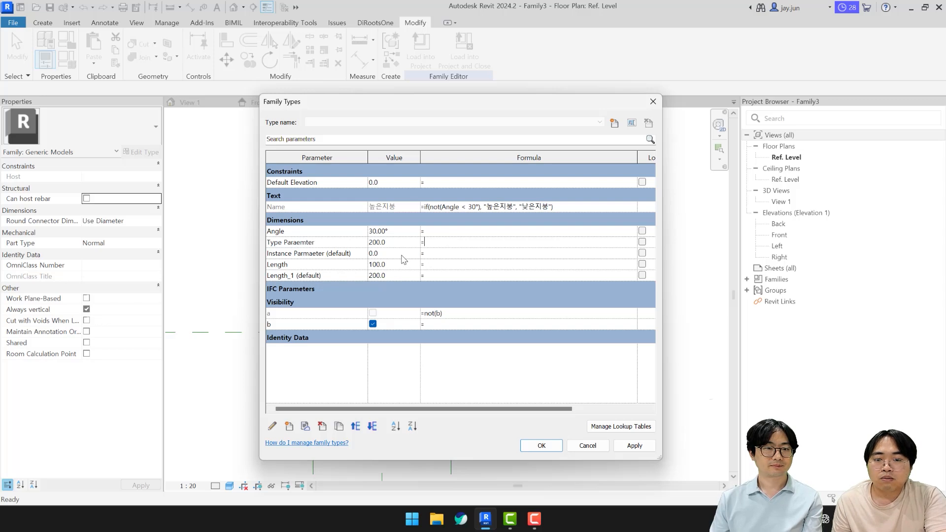
Give Instance Parmaeter the formula Length and apply it
click(346, 254)
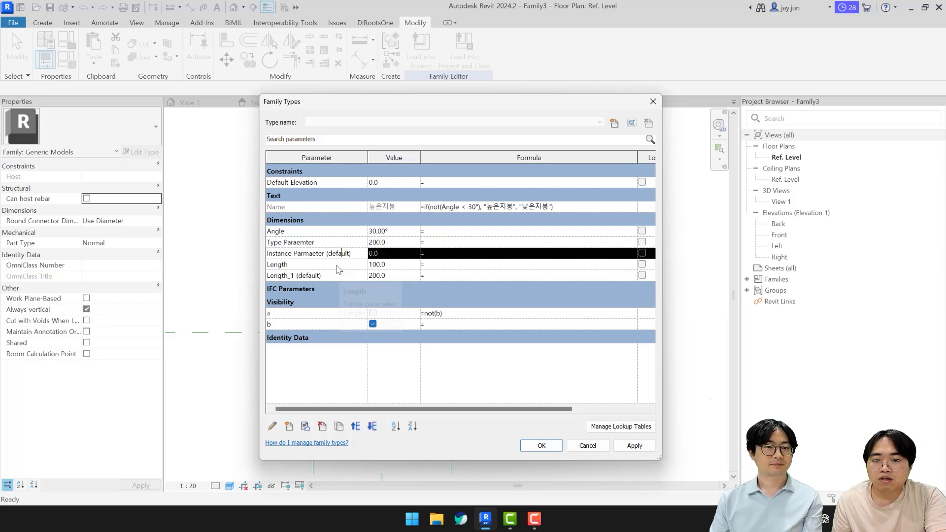
click(338, 266)
click(438, 254)
text(Length)
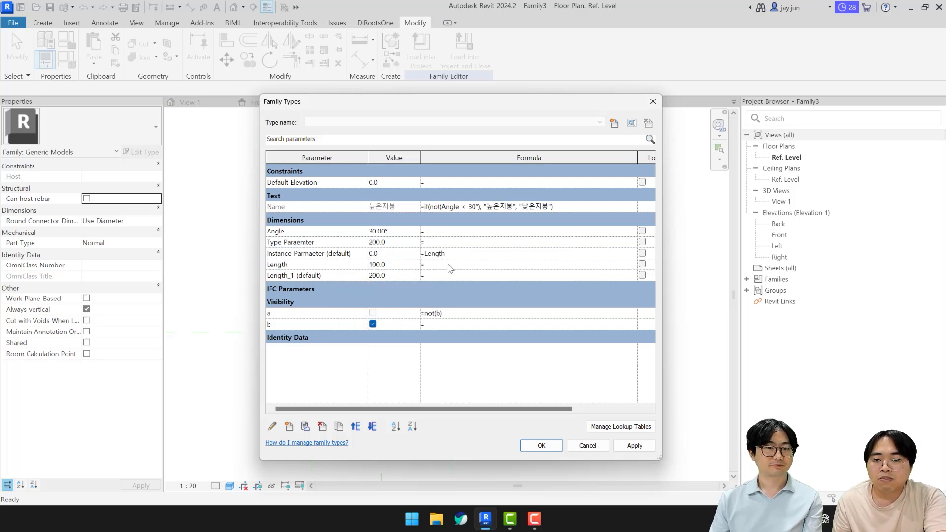
click(636, 446)
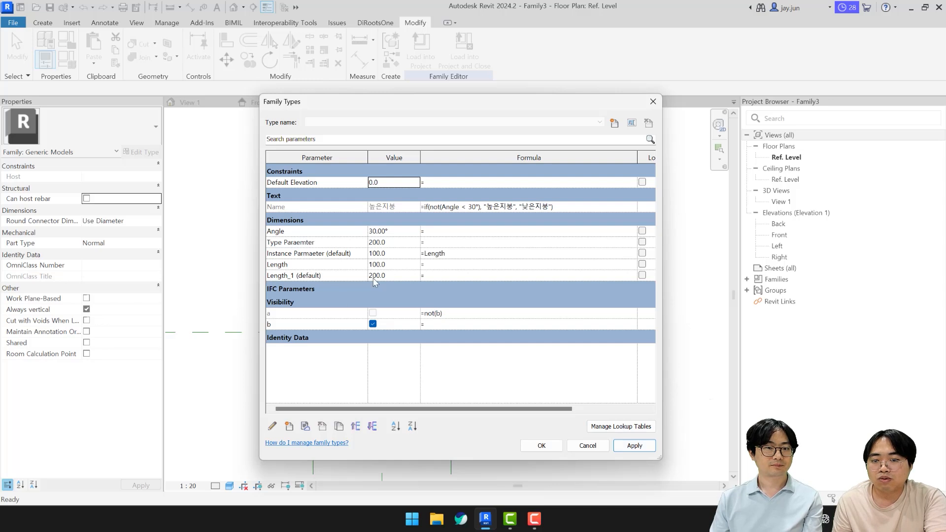
Replace the formula of Instance Parmaeter with Length_1 and apply it
click(308, 276)
drag(295, 276, 237, 283)
key(ctrl+c)
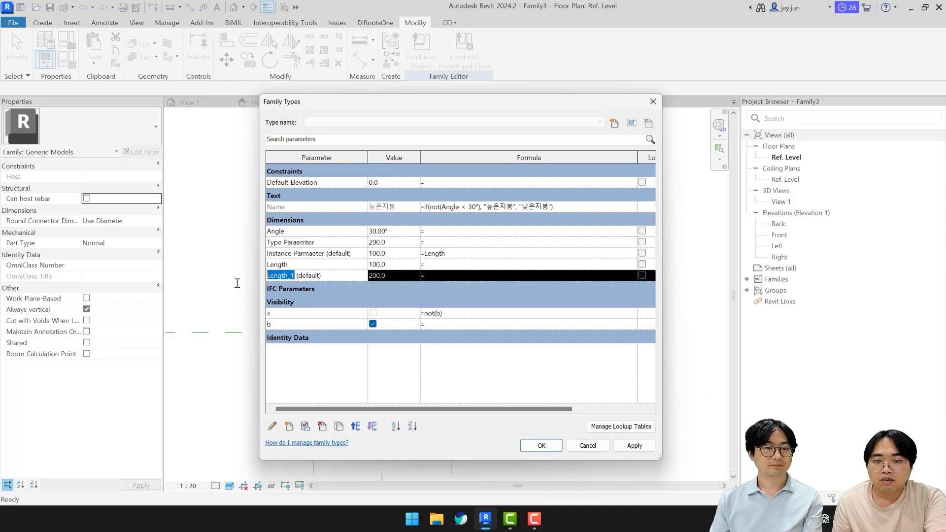
double_click(444, 253)
key(ctrl+v)
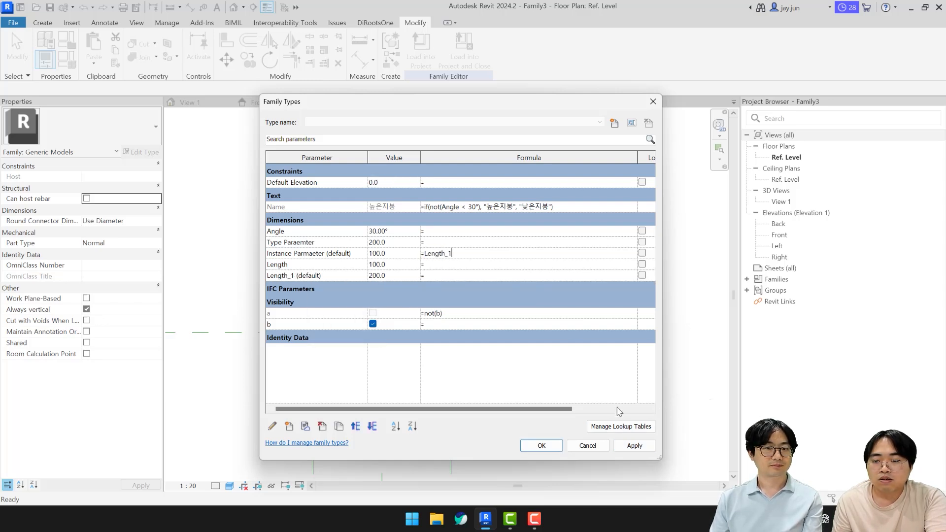
click(635, 446)
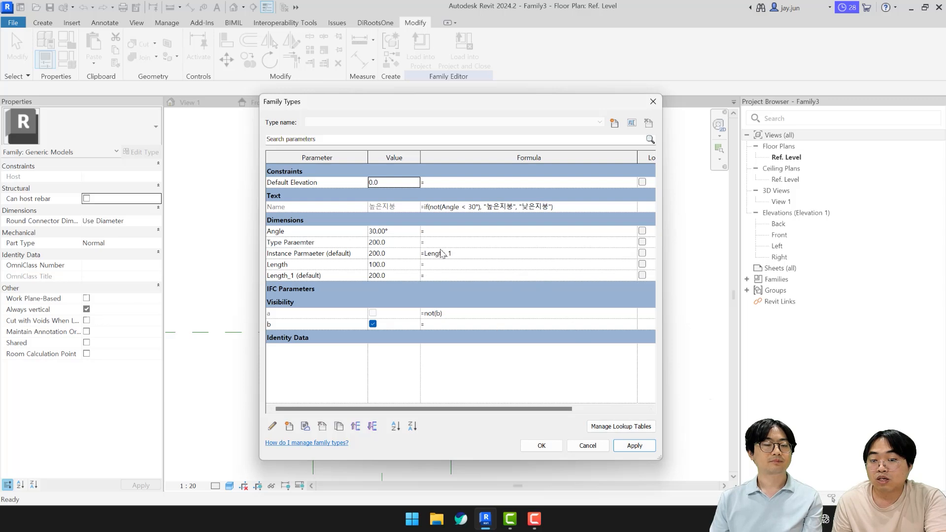